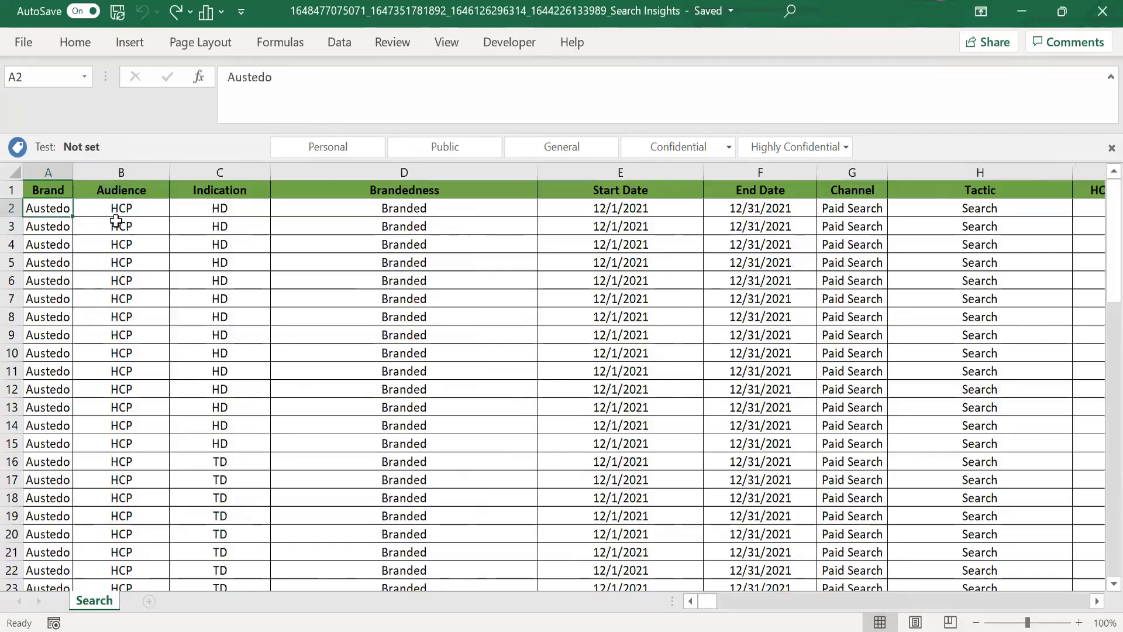
Step: Look across row 3 of the Search sheet to the Optimization Description column and the columns beside it
{"action": "left_click", "coordinate": [130, 220]}
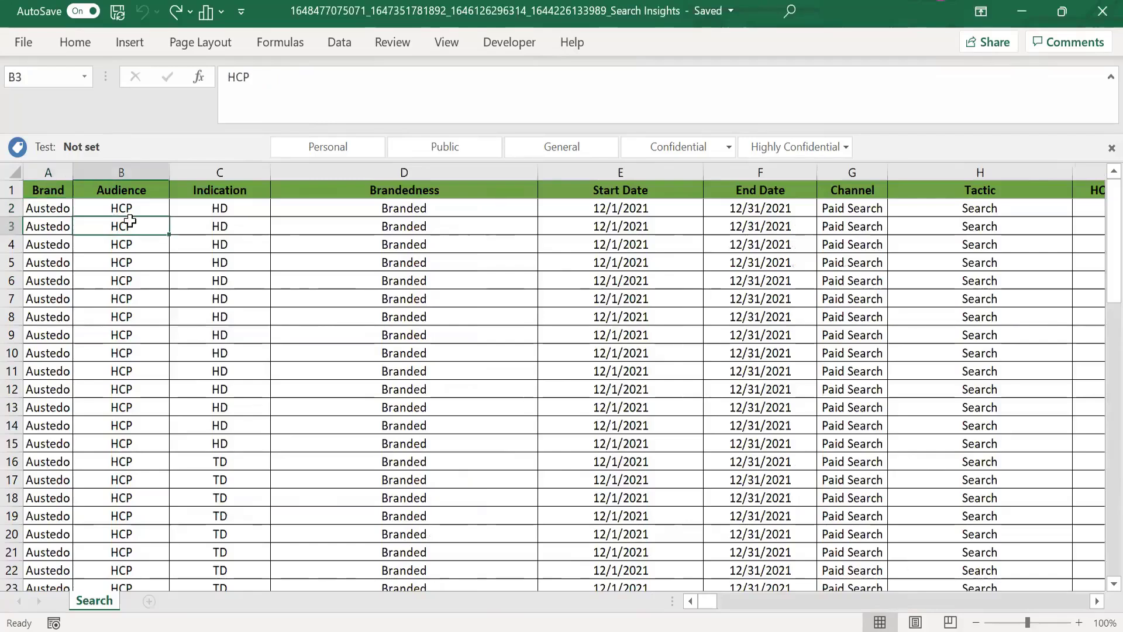
{"action": "key", "text": "ctrl+Right"}
{"action": "key", "text": "Left"}
{"action": "key", "text": "Left"}
{"action": "key", "text": "Left"}
{"action": "key", "text": "Left"}
{"action": "key", "text": "Right"}
{"action": "key", "text": "Right"}
{"action": "key", "text": "Right"}
{"action": "key", "text": "Right"}
{"action": "key", "text": "Right"}
{"action": "key", "text": "Right"}
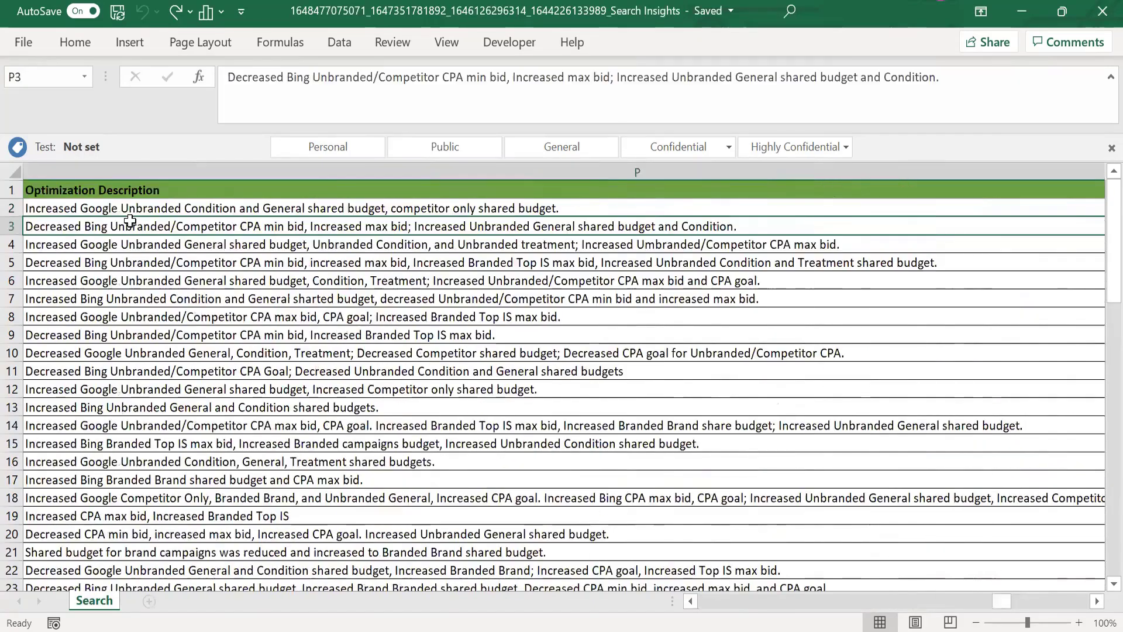
{"action": "key", "text": "Left"}
{"action": "key", "text": "Left"}
{"action": "key", "text": "Right"}
{"action": "key", "text": "Right"}
{"action": "key", "text": "Right"}
{"action": "key", "text": "Right"}
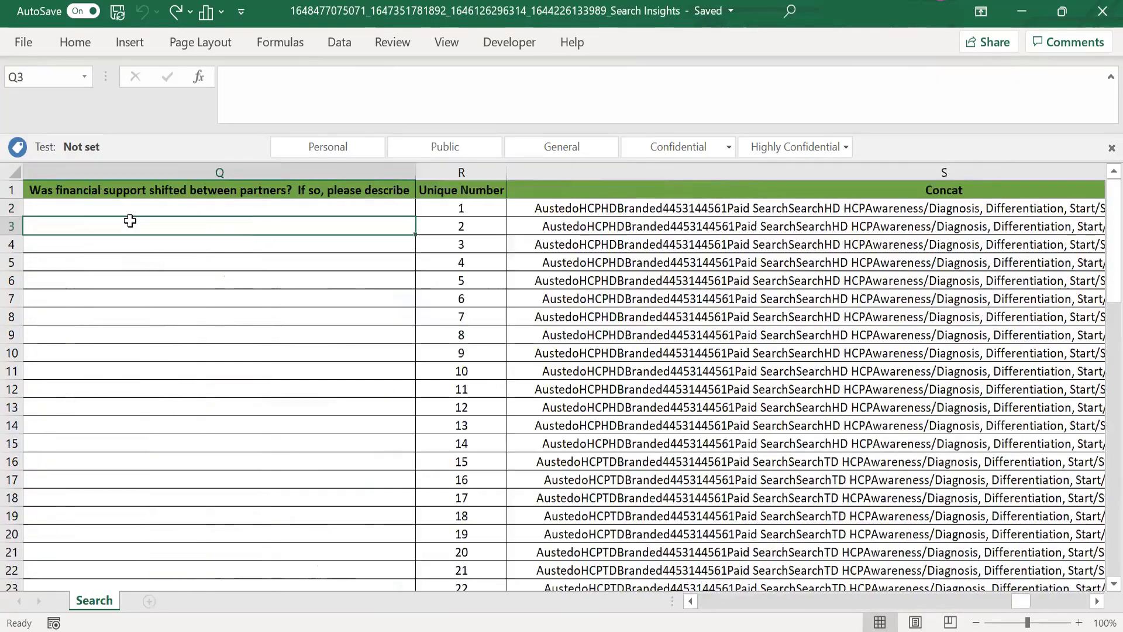
{"action": "key", "text": "Left"}
{"action": "key", "text": "Left"}
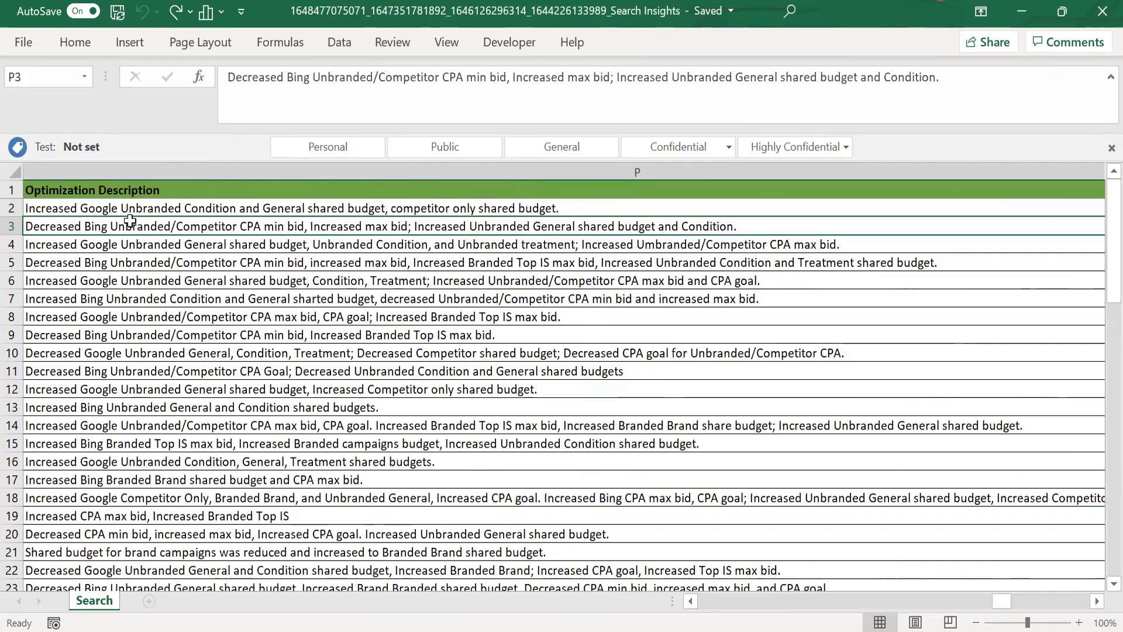
Step: Read through the entries in the Optimization Description column between rows 3 and 21
{"action": "key", "text": "Down"}
{"action": "key", "text": "Down"}
{"action": "key", "text": "Down"}
{"action": "key", "text": "Down"}
{"action": "key", "text": "Down"}
{"action": "key", "text": "Down"}
{"action": "key", "text": "Down"}
{"action": "key", "text": "Down"}
{"action": "key", "text": "Down"}
{"action": "key", "text": "Down"}
{"action": "key", "text": "Down"}
{"action": "key", "text": "Down"}
{"action": "key", "text": "Down"}
{"action": "key", "text": "Down"}
{"action": "key", "text": "Down"}
{"action": "key", "text": "Down"}
{"action": "key", "text": "Down"}
{"action": "key", "text": "Down"}
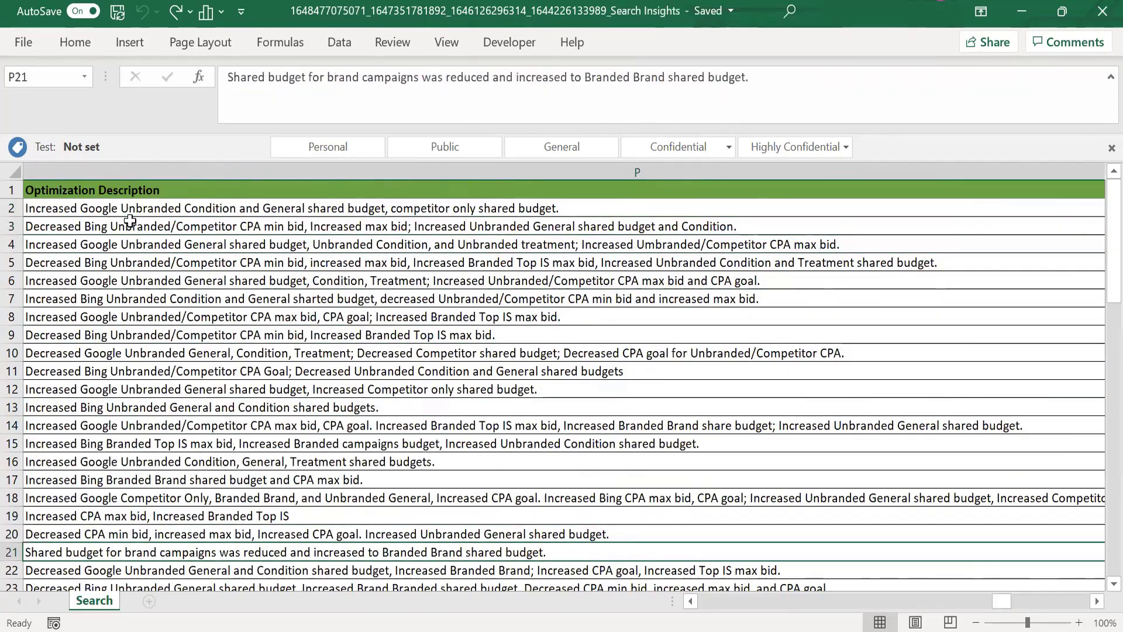
{"action": "key", "text": "Up"}
{"action": "key", "text": "Up"}
{"action": "key", "text": "Up"}
{"action": "key", "text": "Up"}
{"action": "key", "text": "Up"}
{"action": "key", "text": "Up"}
{"action": "key", "text": "Up"}
{"action": "key", "text": "Up"}
{"action": "key", "text": "Up"}
{"action": "key", "text": "Up"}
{"action": "key", "text": "Up"}
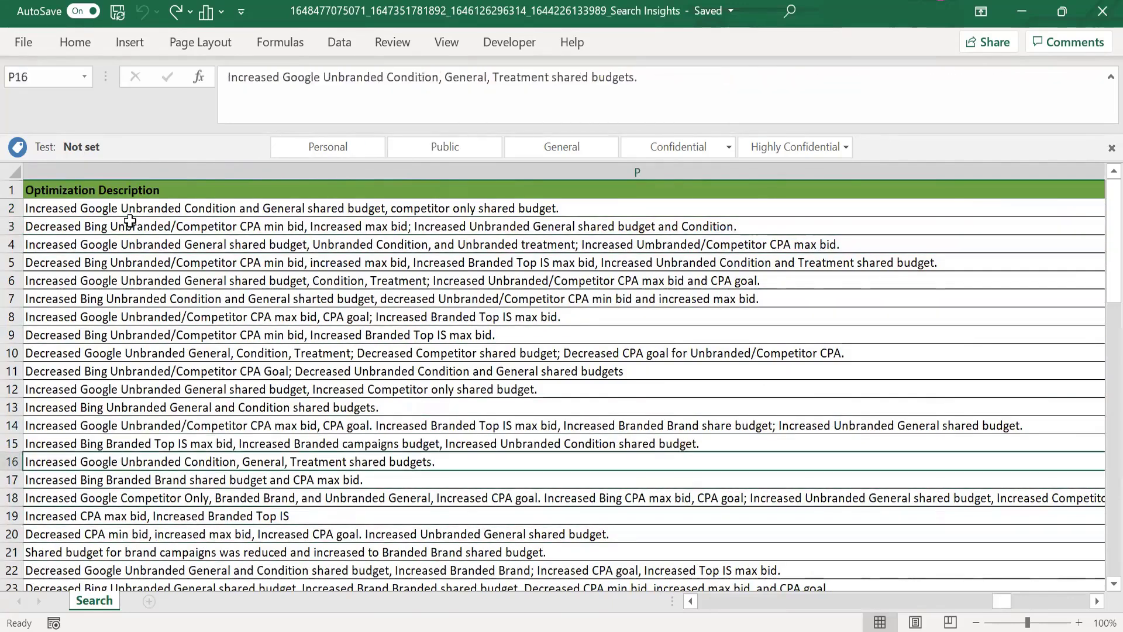
{"action": "key", "text": "Up"}
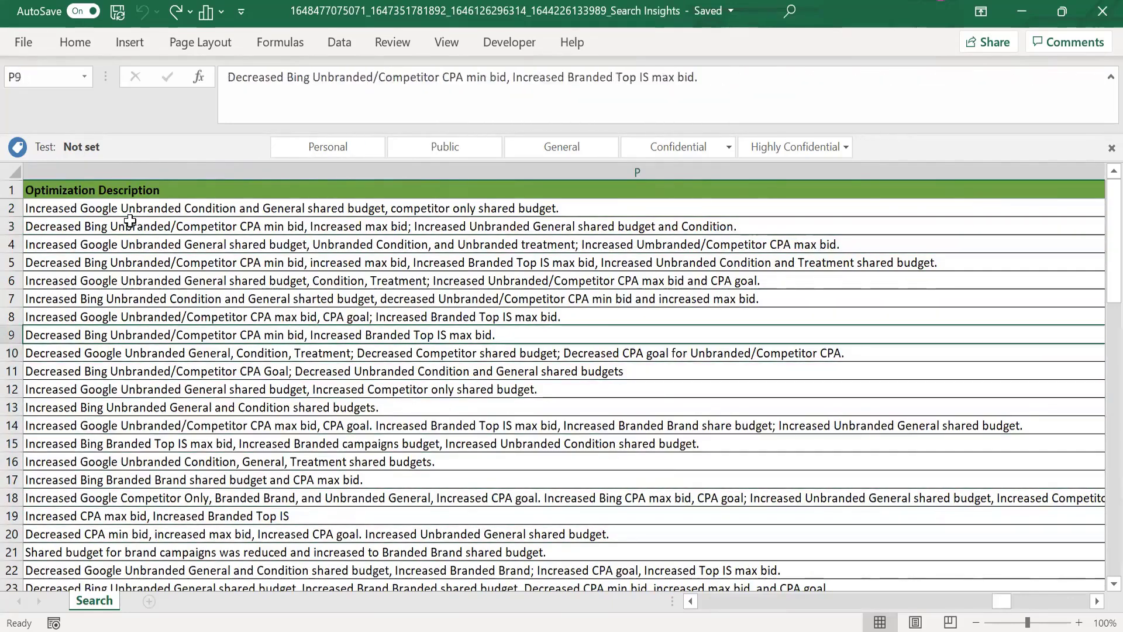
Step: Return to the Brand header in A1 and review the column headers from Brand through the Start Date and End Date columns
{"action": "key", "text": "ctrl+Up"}
{"action": "key", "text": "ctrl+Left"}
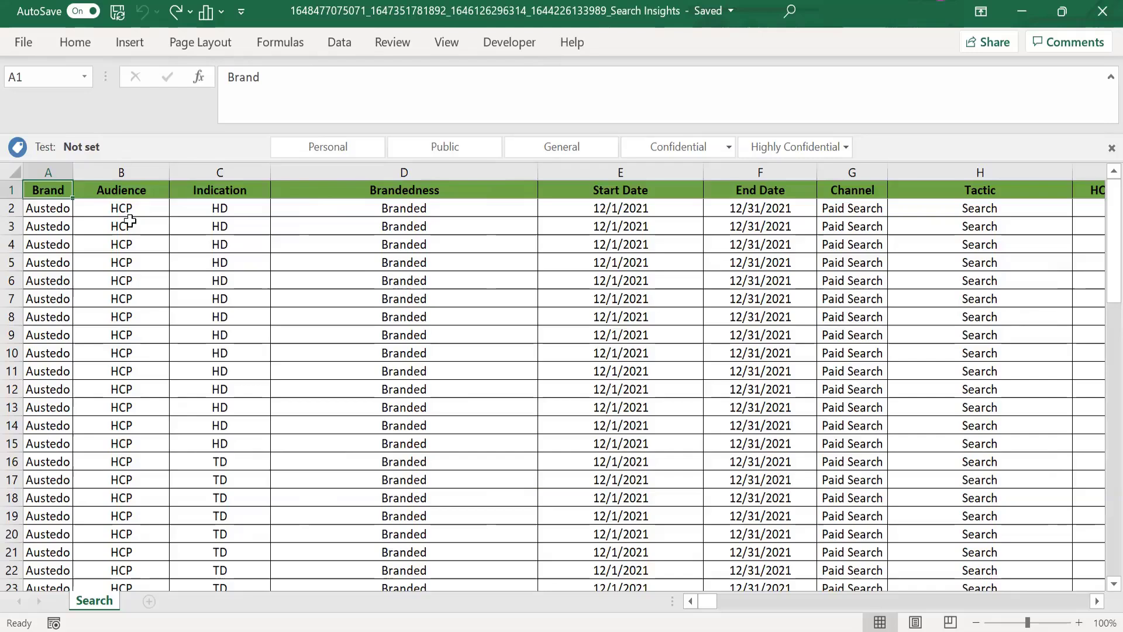
{"action": "key", "text": "Right"}
{"action": "key", "text": "Right"}
{"action": "key", "text": "Right"}
{"action": "key", "text": "Right"}
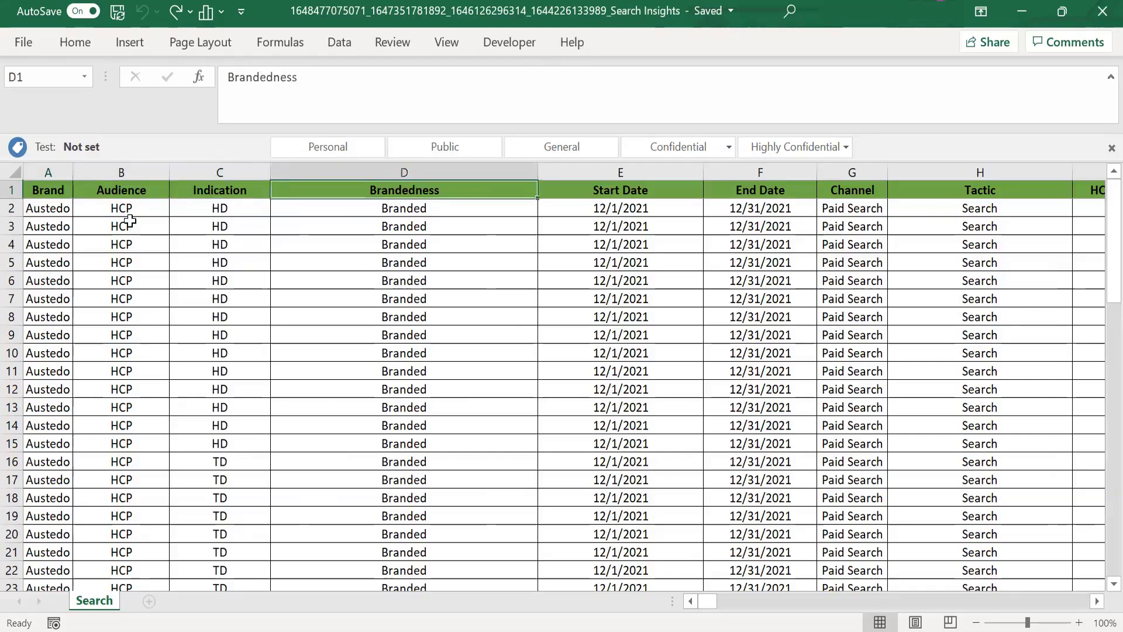
{"action": "key", "text": "Right"}
{"action": "key", "text": "Right"}
{"action": "key", "text": "Right"}
{"action": "key", "text": "Left"}
{"action": "key", "text": "Left"}
{"action": "key", "text": "Left"}
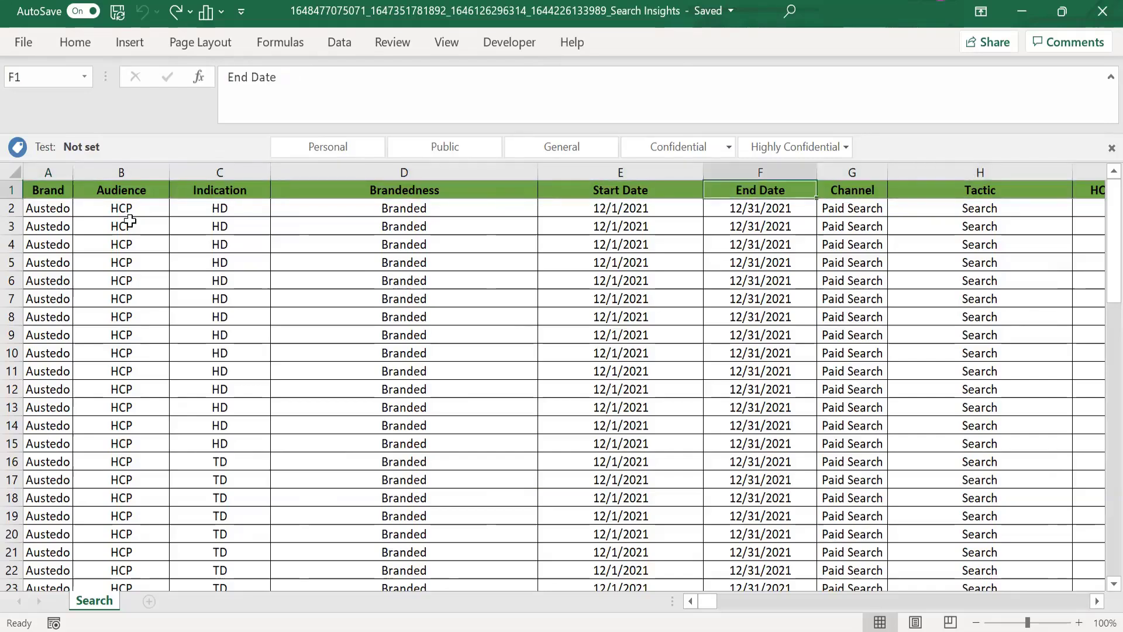
{"action": "key", "text": "Right"}
{"action": "key", "text": "Left"}
{"action": "key", "text": "Right"}
{"action": "key", "text": "Left"}
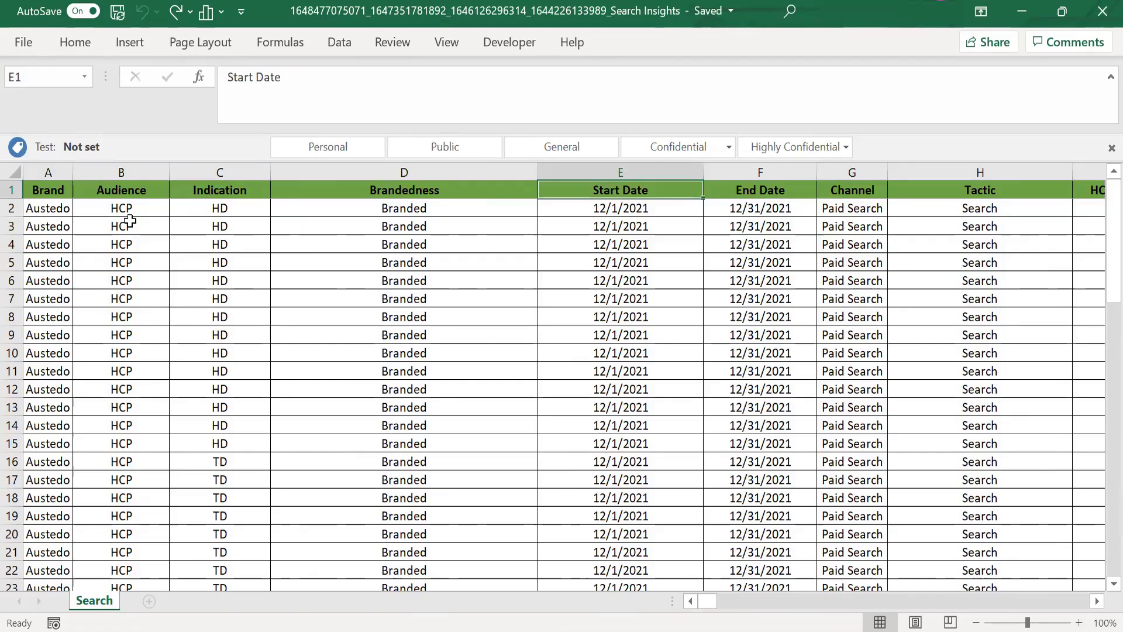
Step: Review the column headers from Channel and Tactic through HCP vs. Consumer, Primary KPI and Partner
{"action": "key", "text": "Right"}
{"action": "key", "text": "Right"}
{"action": "key", "text": "Right"}
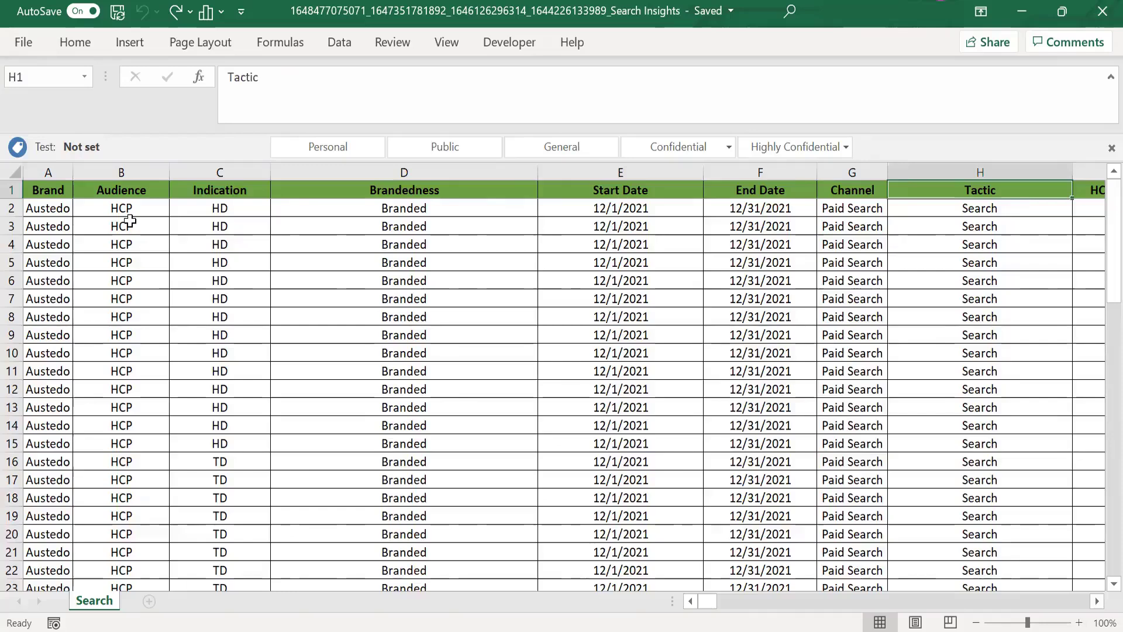
{"action": "key", "text": "Right"}
{"action": "key", "text": "Right"}
{"action": "key", "text": "Left"}
{"action": "key", "text": "Left"}
{"action": "key", "text": "Left"}
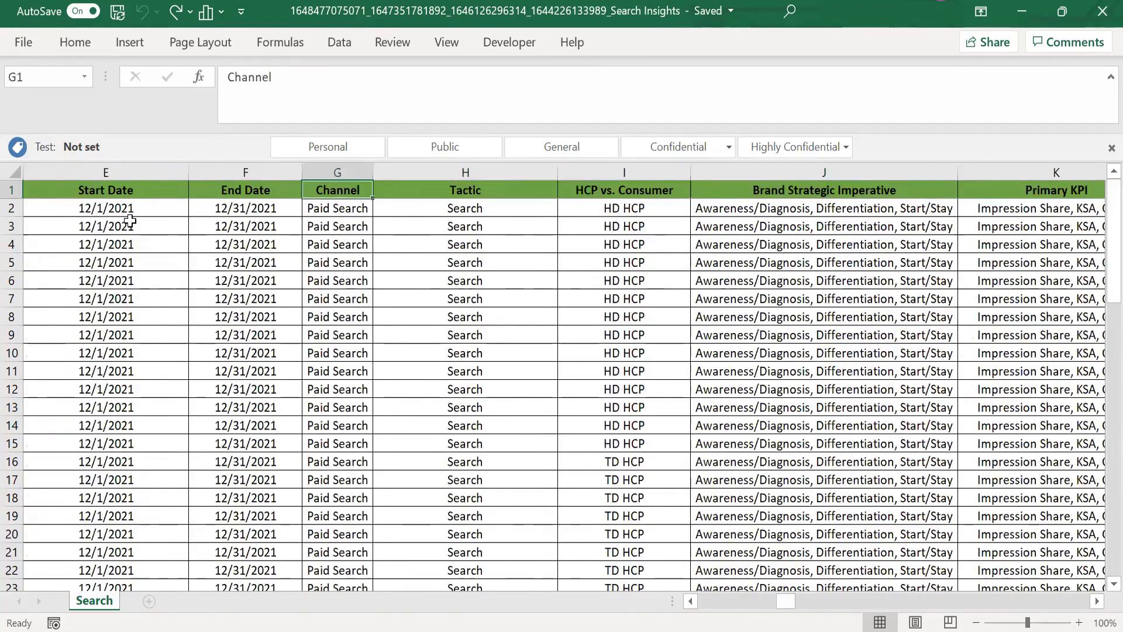
{"action": "key", "text": "Right"}
{"action": "key", "text": "Right"}
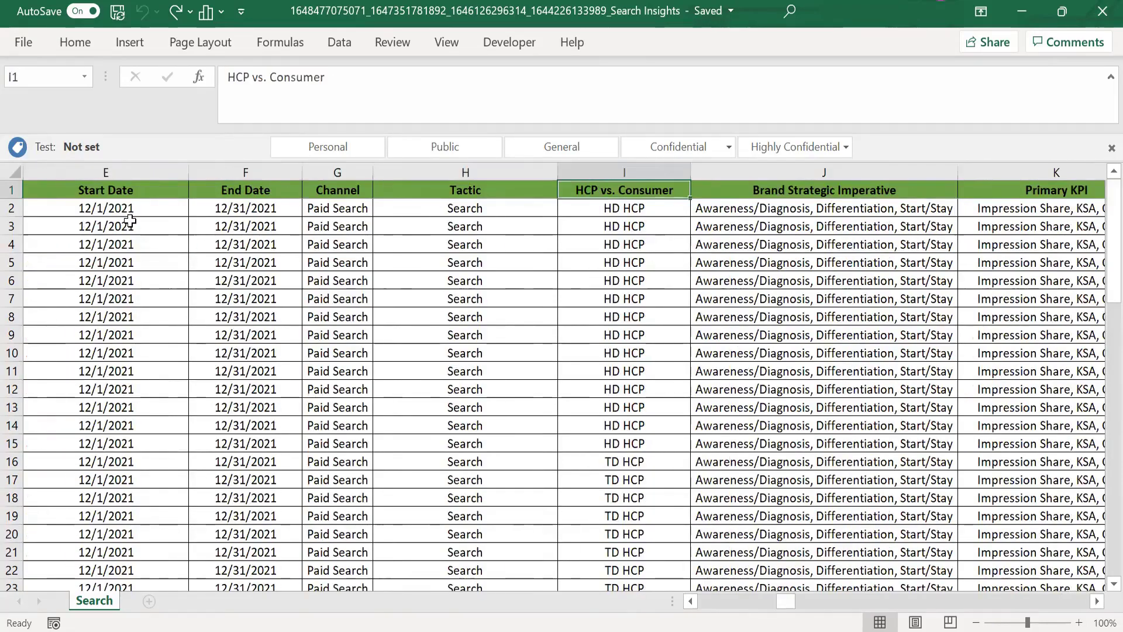
{"action": "key", "text": "Right"}
{"action": "key", "text": "Right"}
{"action": "key", "text": "Right"}
{"action": "key", "text": "Right"}
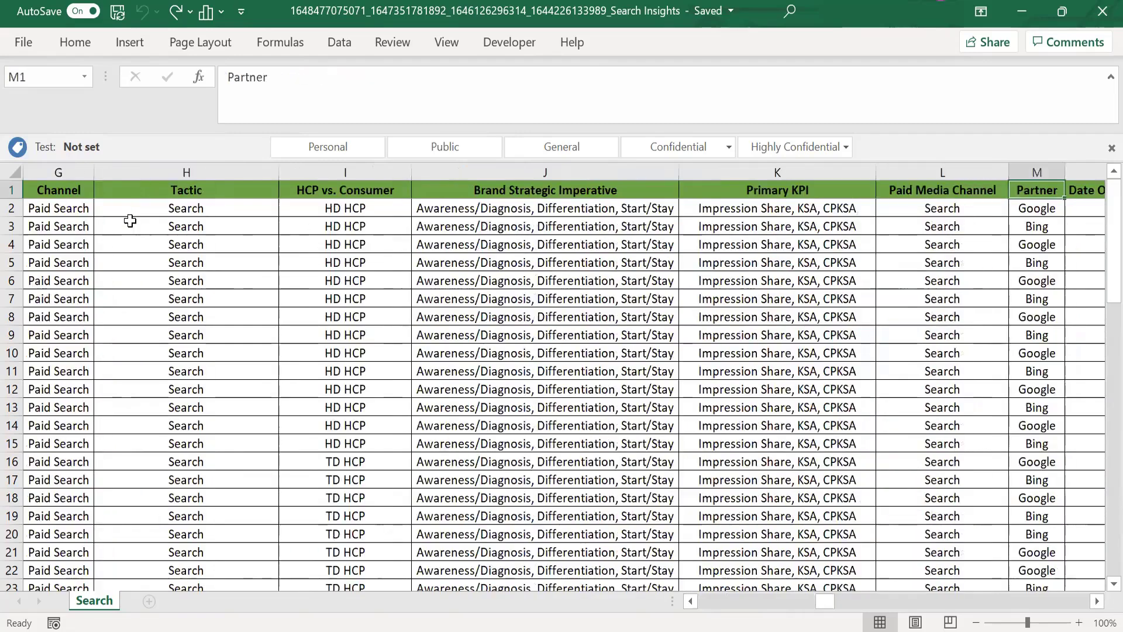
{"action": "key", "text": "Right"}
{"action": "key", "text": "Left"}
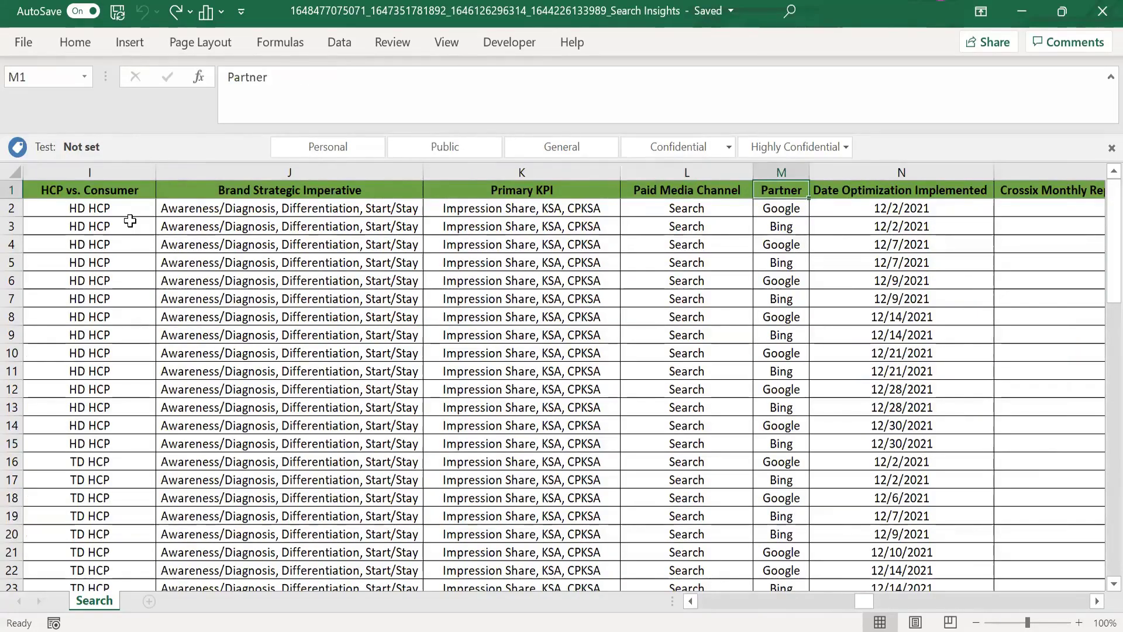
Step: Examine the Date Optimization Implemented, Crossix Monthly Report and Optimization Description columns
{"action": "key", "text": "Right"}
{"action": "key", "text": "Right"}
{"action": "key", "text": "Right"}
{"action": "key", "text": "Right"}
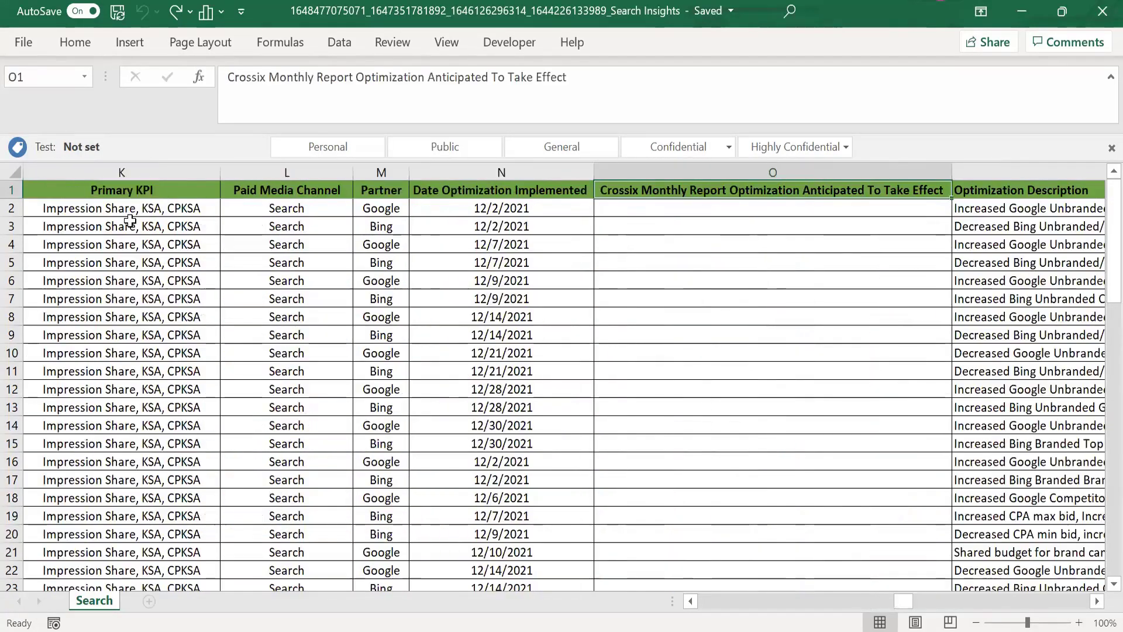
{"action": "key", "text": "Left"}
{"action": "key", "text": "Down"}
{"action": "key", "text": "Down"}
{"action": "key", "text": "Down"}
{"action": "key", "text": "Down"}
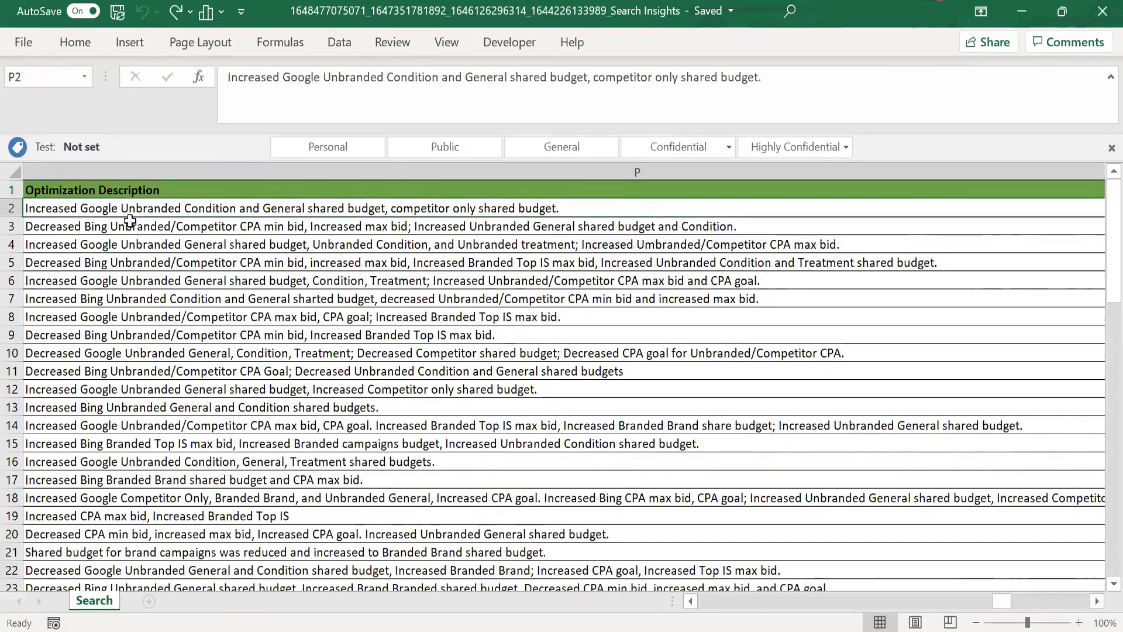
{"action": "key", "text": "Up"}
{"action": "key", "text": "Up"}
{"action": "key", "text": "Up"}
{"action": "key", "text": "Up"}
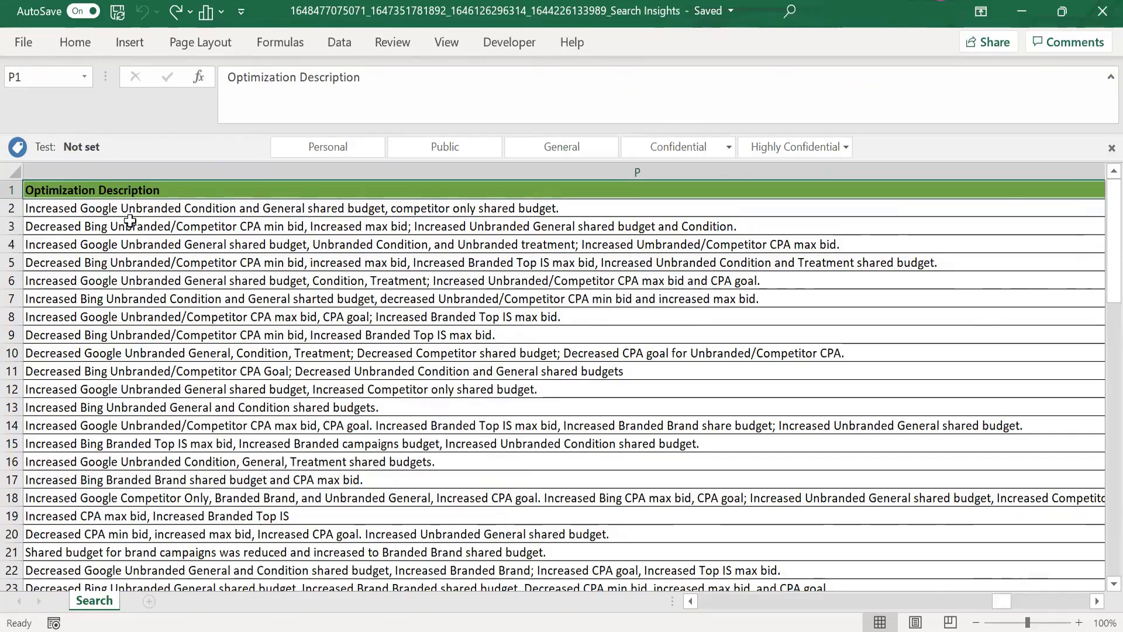
Step: Review the header asking whether financial support shifted between partners and the Unique Number header
{"action": "key", "text": "Right"}
{"action": "key", "text": "Right"}
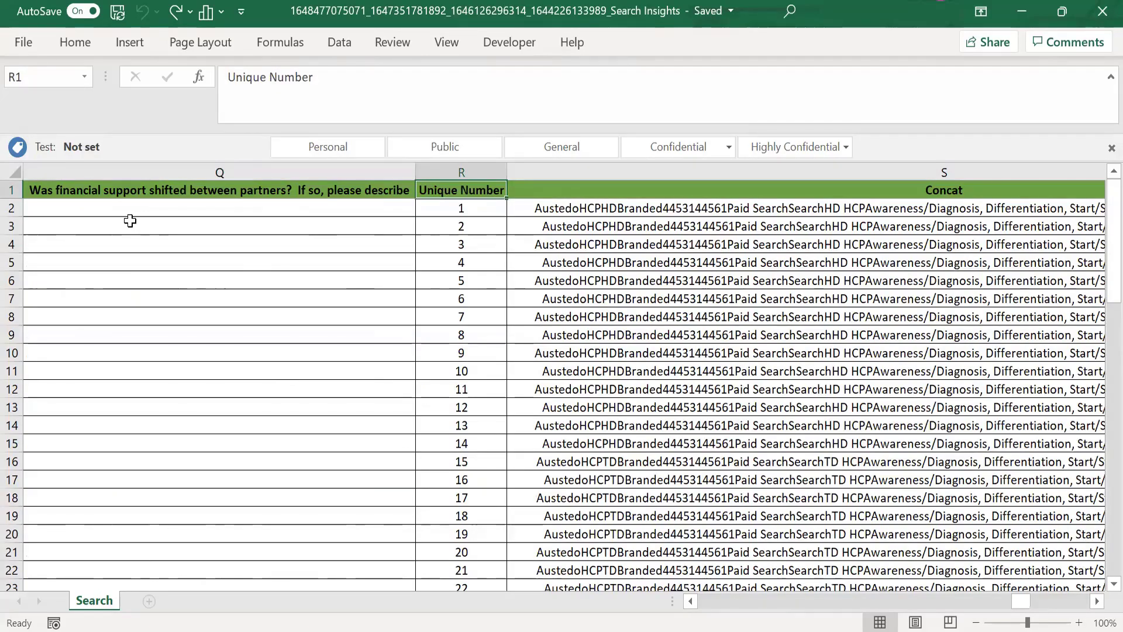
{"action": "key", "text": "Left"}
{"action": "key", "text": "Left"}
{"action": "key", "text": "Right"}
{"action": "key", "text": "Right"}
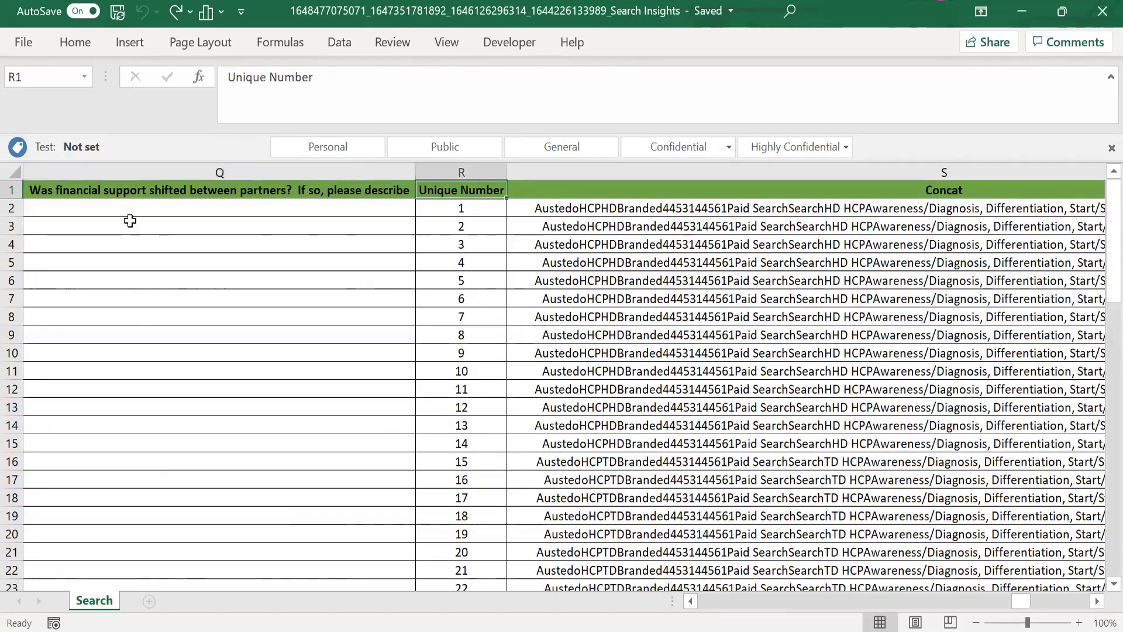
Step: Examine the Unique Number column from its first value in R2 to its last entry, returning to the header in R1
{"action": "key", "text": "Down"}
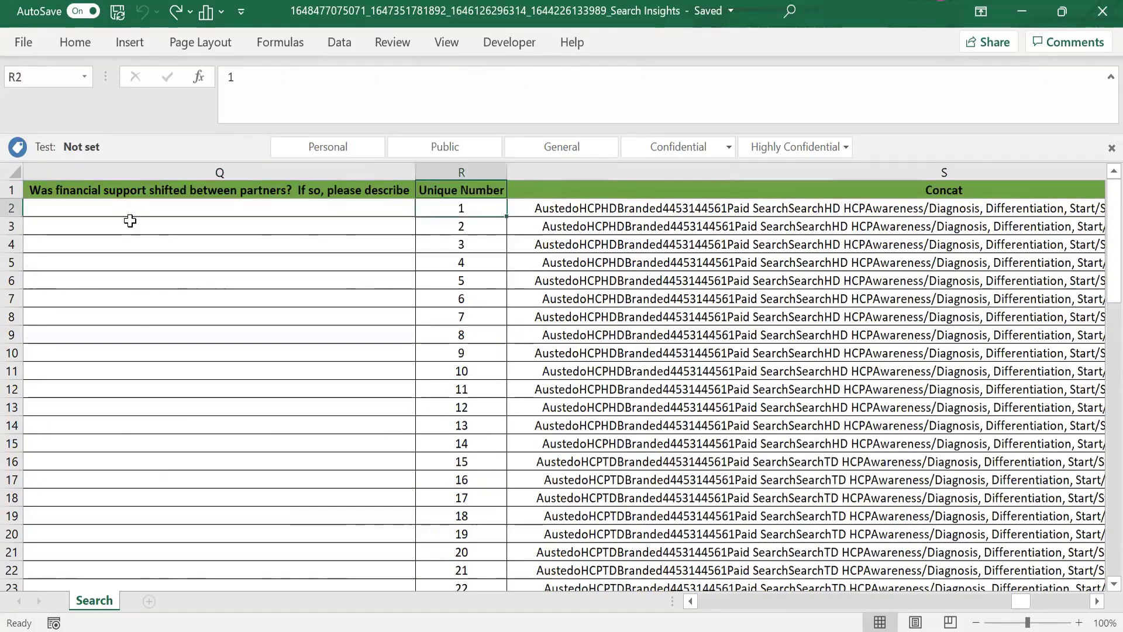
{"action": "key", "text": "Up"}
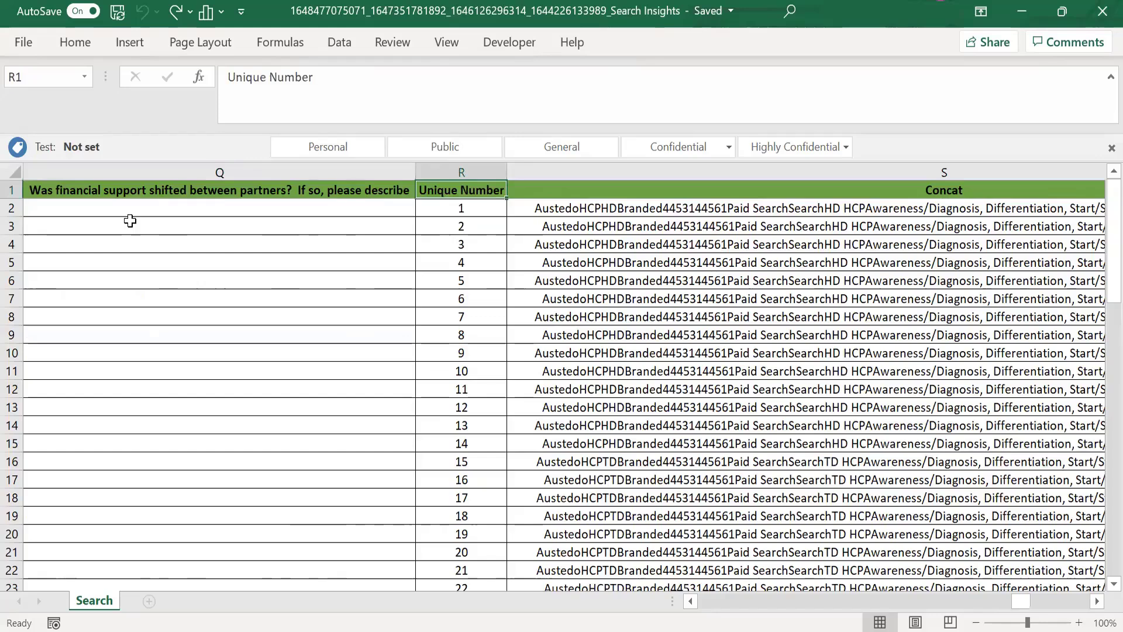
{"action": "key", "text": "Down"}
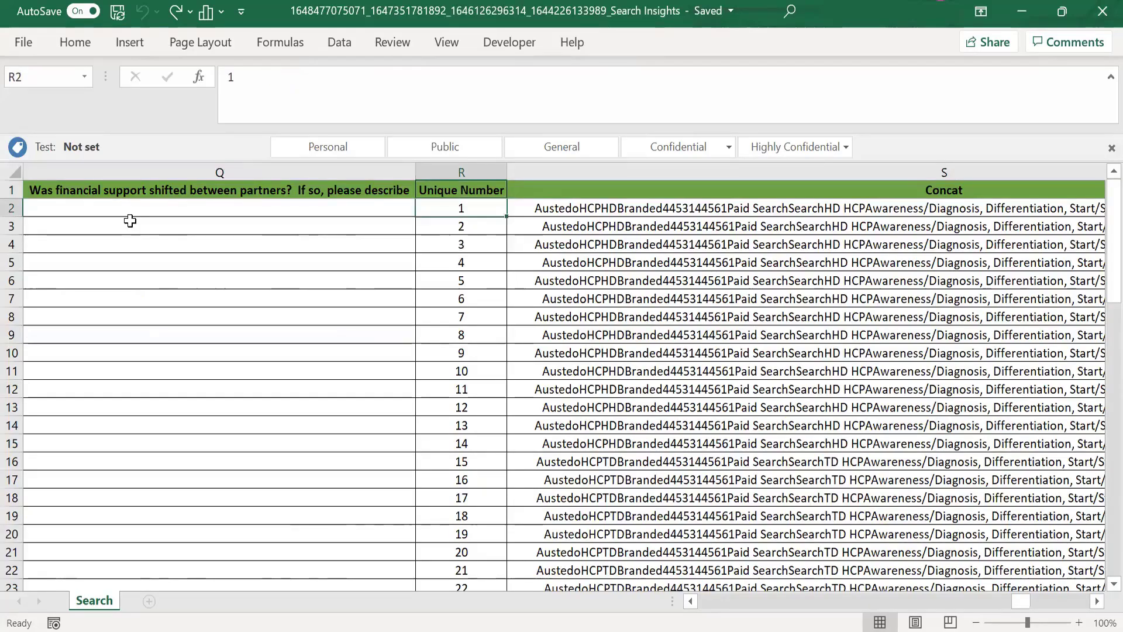
{"action": "key", "text": "Up"}
{"action": "scroll", "coordinate": [130, 221], "scroll_direction": "right", "scroll_amount": 1}
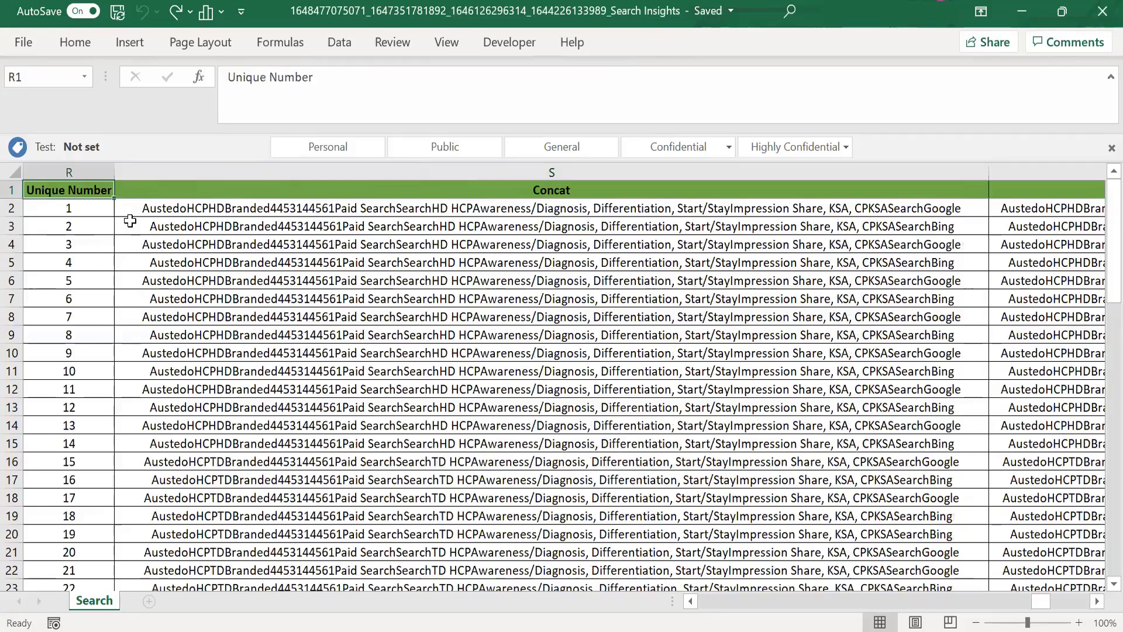
{"action": "scroll", "coordinate": [130, 220], "scroll_direction": "left", "scroll_amount": 1}
{"action": "key", "text": "Down"}
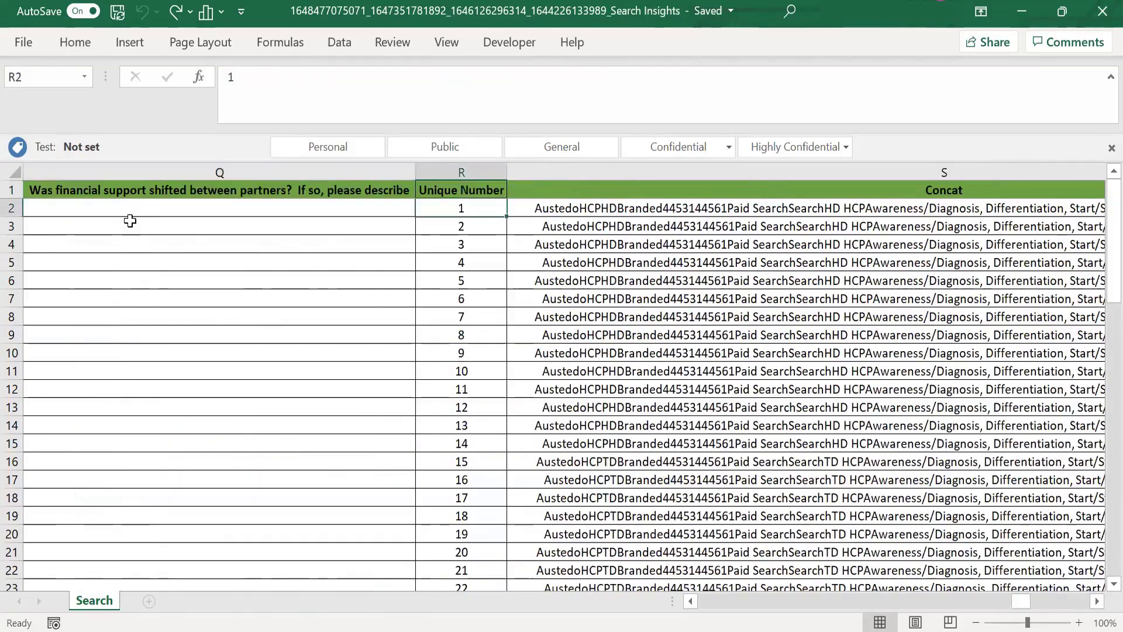
{"action": "key", "text": "ctrl+Down"}
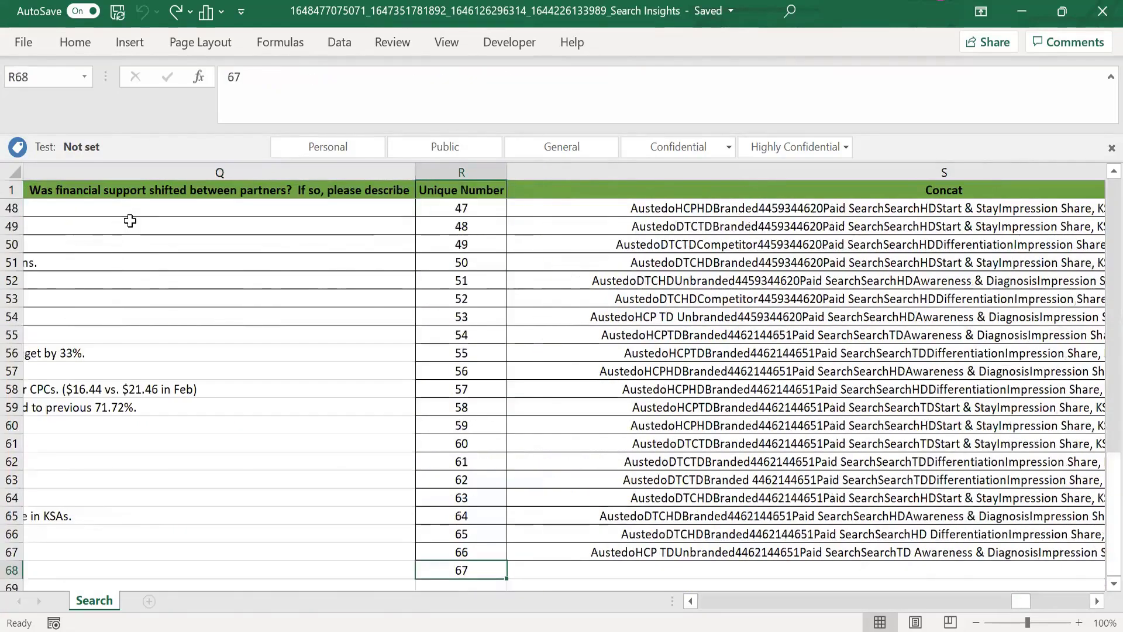
{"action": "key", "text": "ctrl+Up"}
{"action": "key", "text": "Down"}
{"action": "key", "text": "Up"}
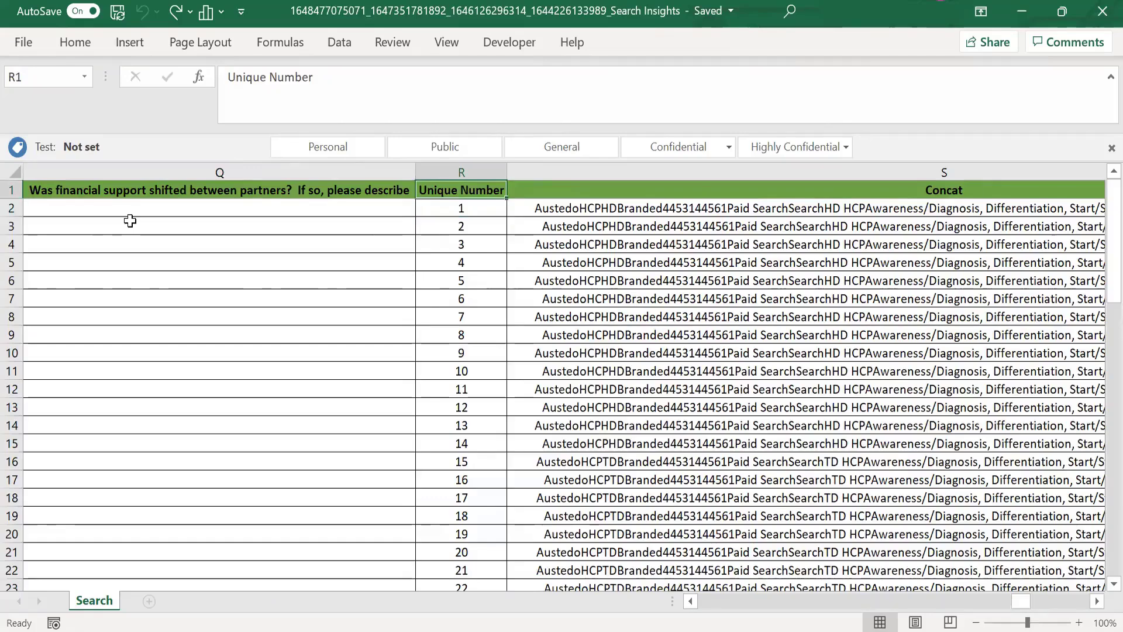
Step: Examine the Concat and Key columns, including the formula behind the first Key value in T2
{"action": "key", "text": "Right"}
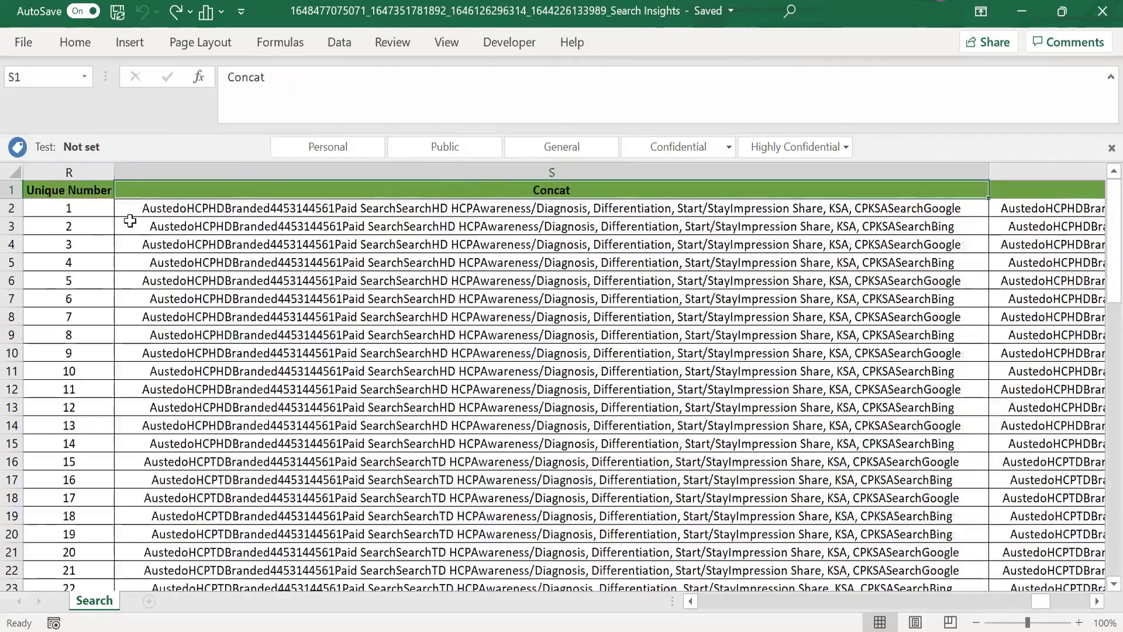
{"action": "key", "text": "Right"}
{"action": "key", "text": "Right"}
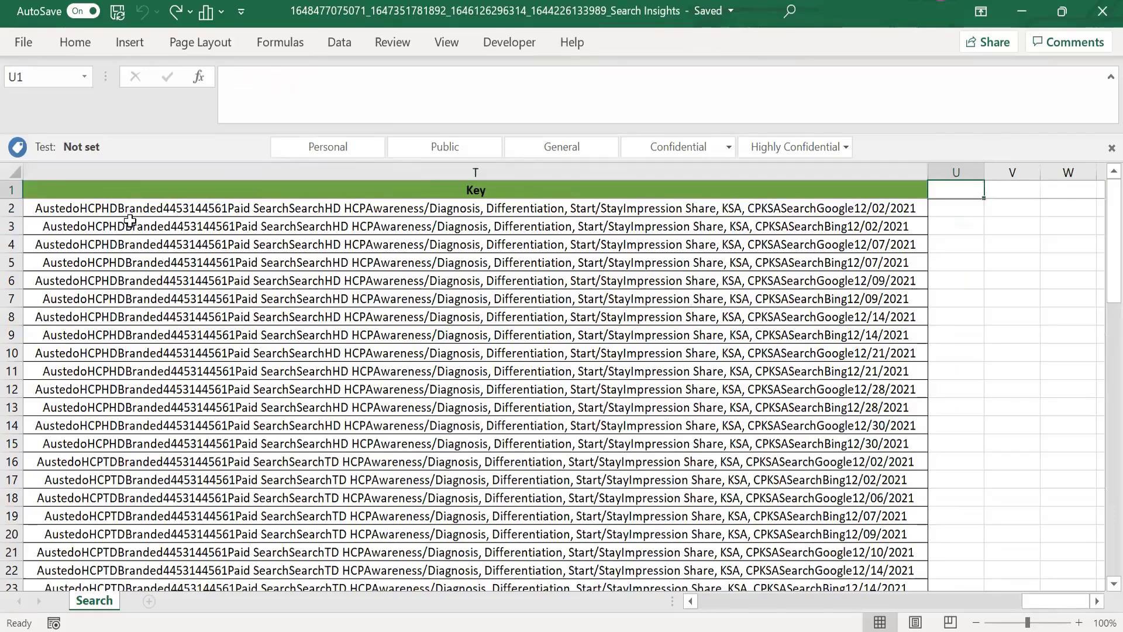
{"action": "key", "text": "Left"}
{"action": "key", "text": "Down"}
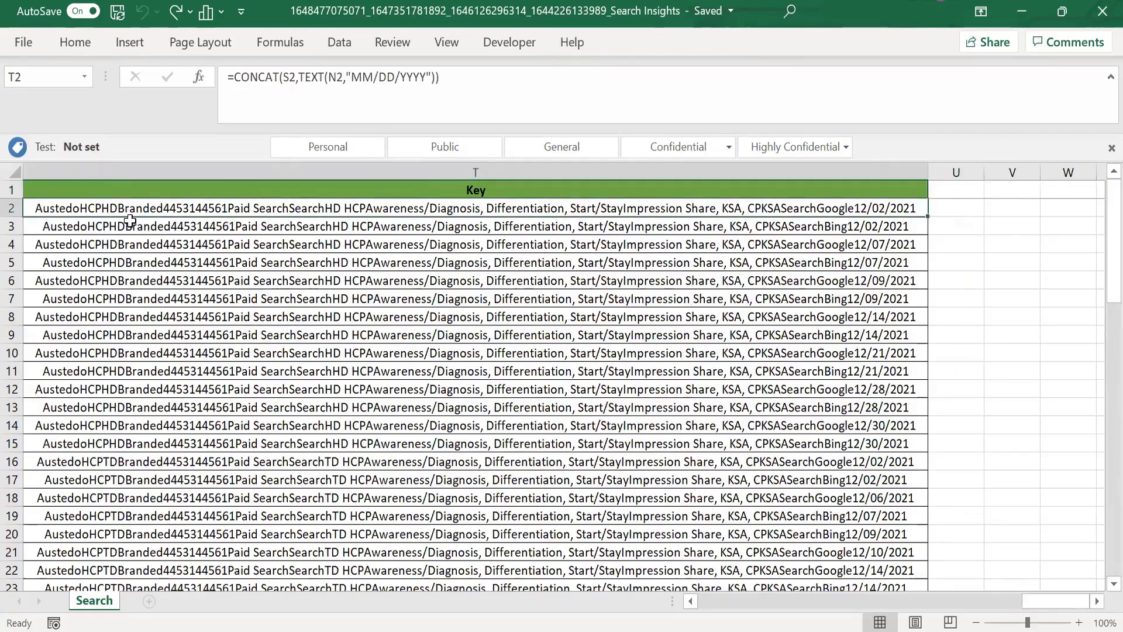
{"action": "key", "text": "Up"}
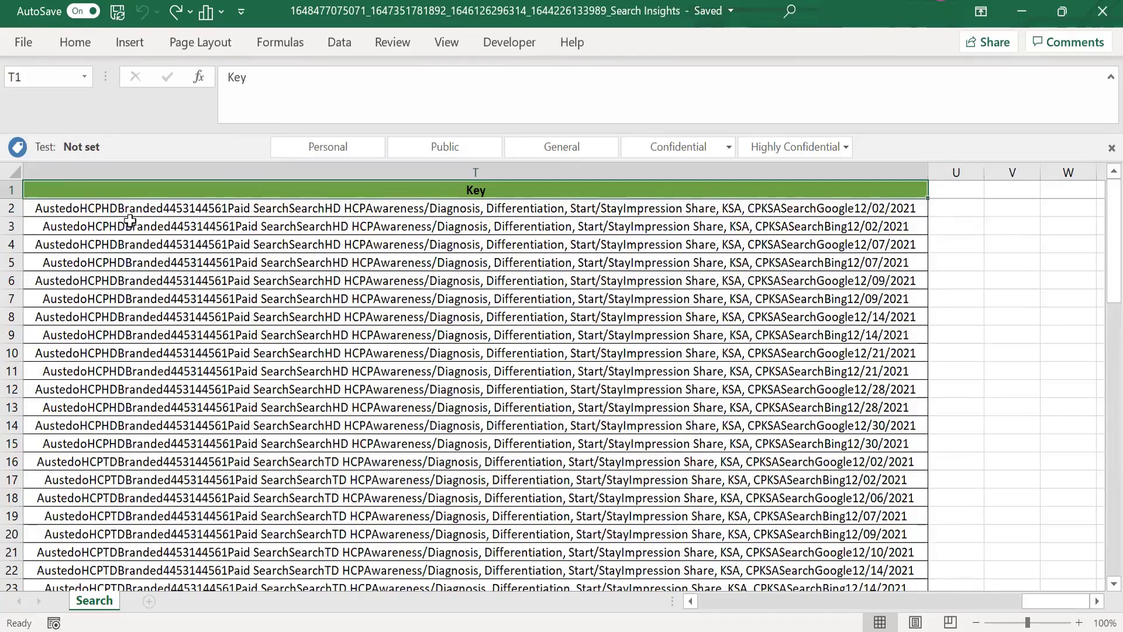
Step: Go back to the first column and review the header row from Brand across to Optimization Description in P1
{"action": "key", "text": "ctrl+Home"}
{"action": "key", "text": "Right"}
{"action": "key", "text": "Right"}
{"action": "key", "text": "Right"}
{"action": "key", "text": "Right"}
{"action": "key", "text": "Right"}
{"action": "key", "text": "Right"}
{"action": "key", "text": "Right"}
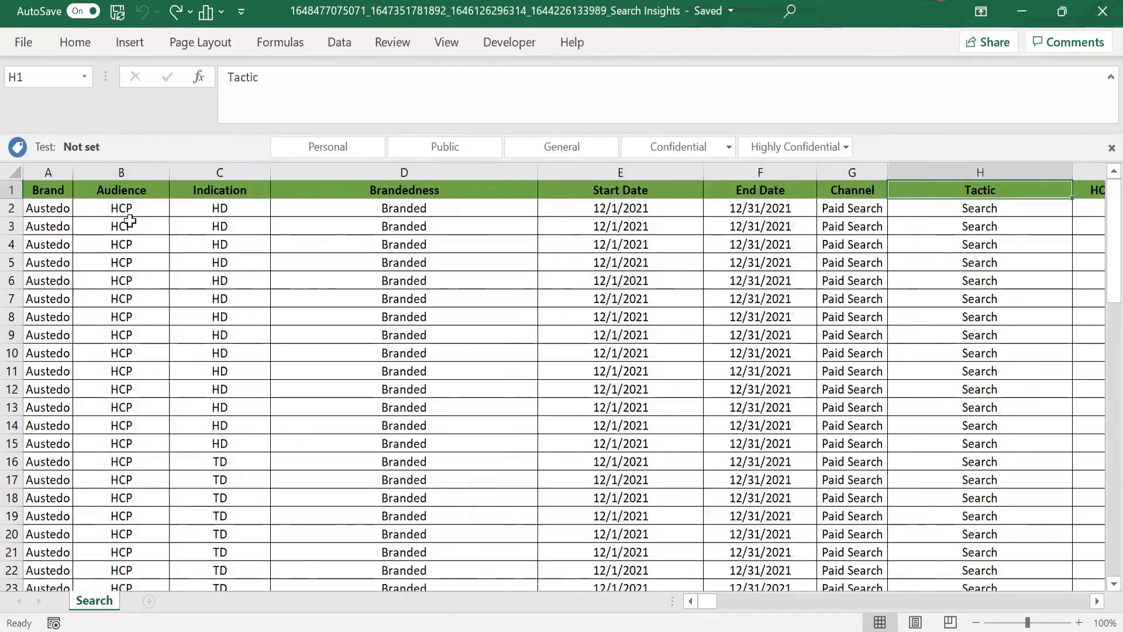
{"action": "key", "text": "Right"}
{"action": "key", "text": "Right"}
{"action": "key", "text": "Right"}
{"action": "key", "text": "Right"}
{"action": "key", "text": "Right"}
{"action": "key", "text": "Right"}
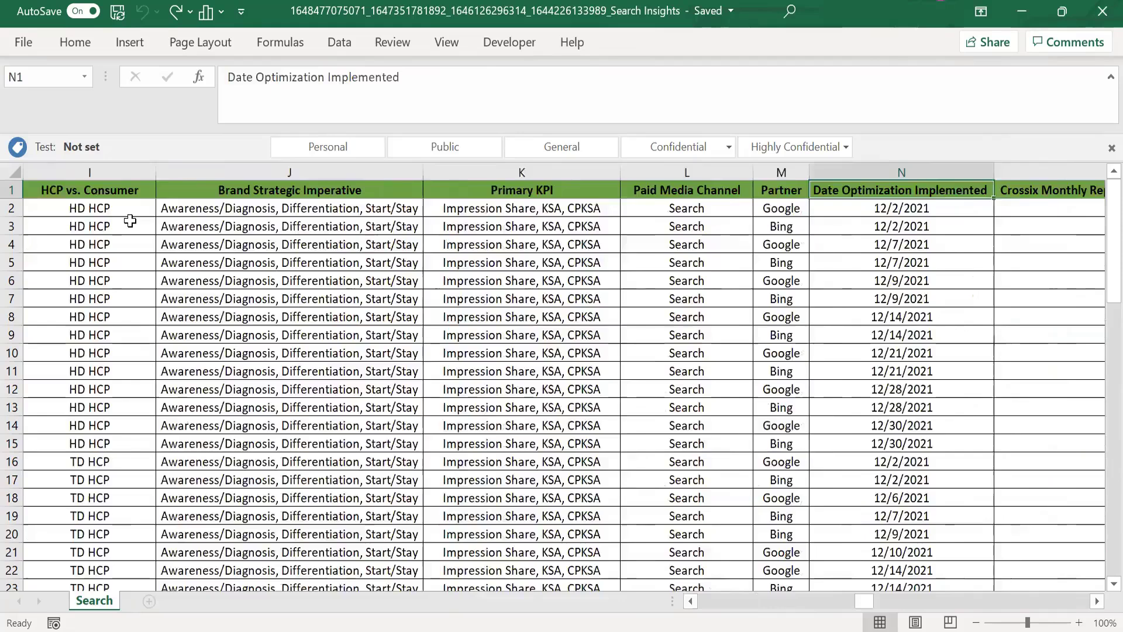
{"action": "key", "text": "Right"}
{"action": "key", "text": "Right"}
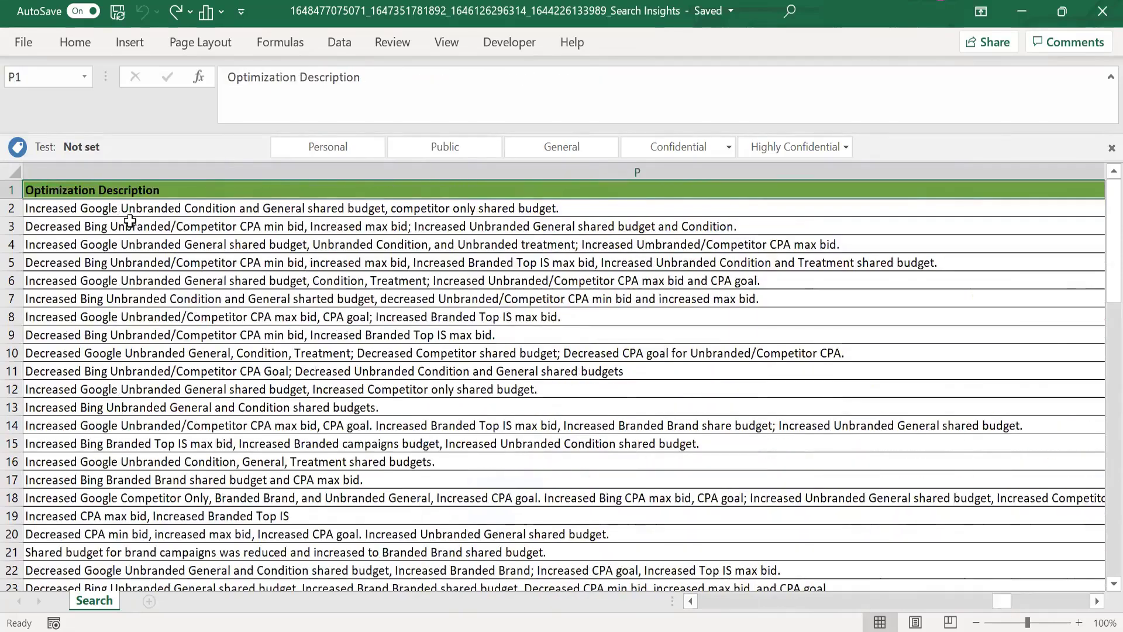
Step: Review the headers from the financial support question in Q1 to Concat in S1, returning to Optimization Description in P1
{"action": "key", "text": "Right"}
{"action": "key", "text": "Right"}
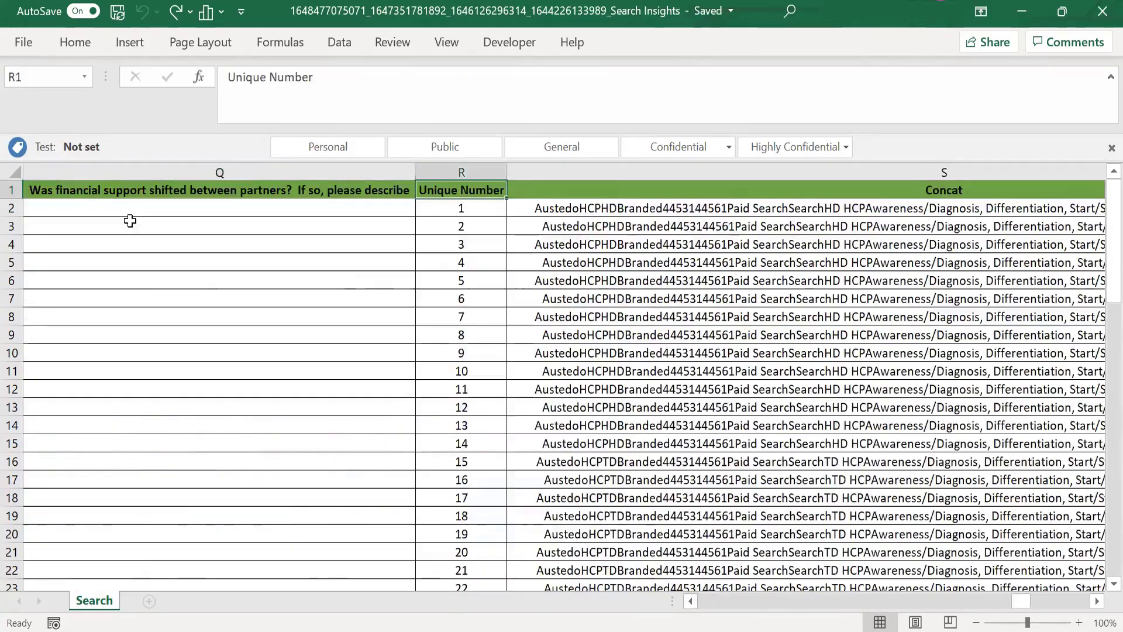
{"action": "key", "text": "Right"}
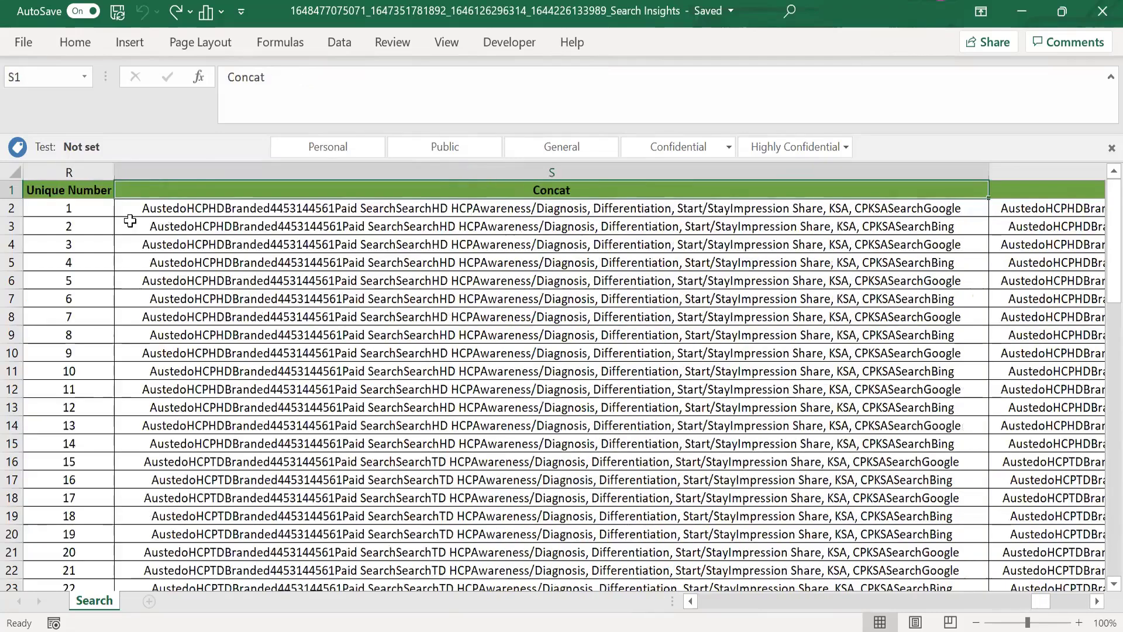
{"action": "key", "text": "Left"}
{"action": "key", "text": "Left"}
{"action": "key", "text": "Left"}
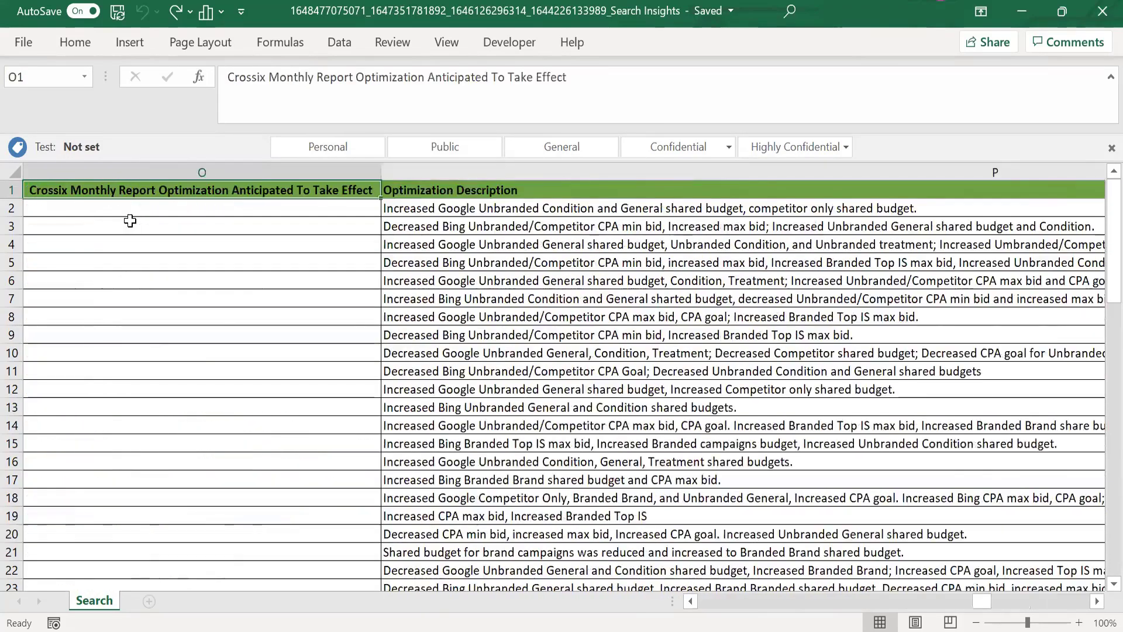
{"action": "key", "text": "Right"}
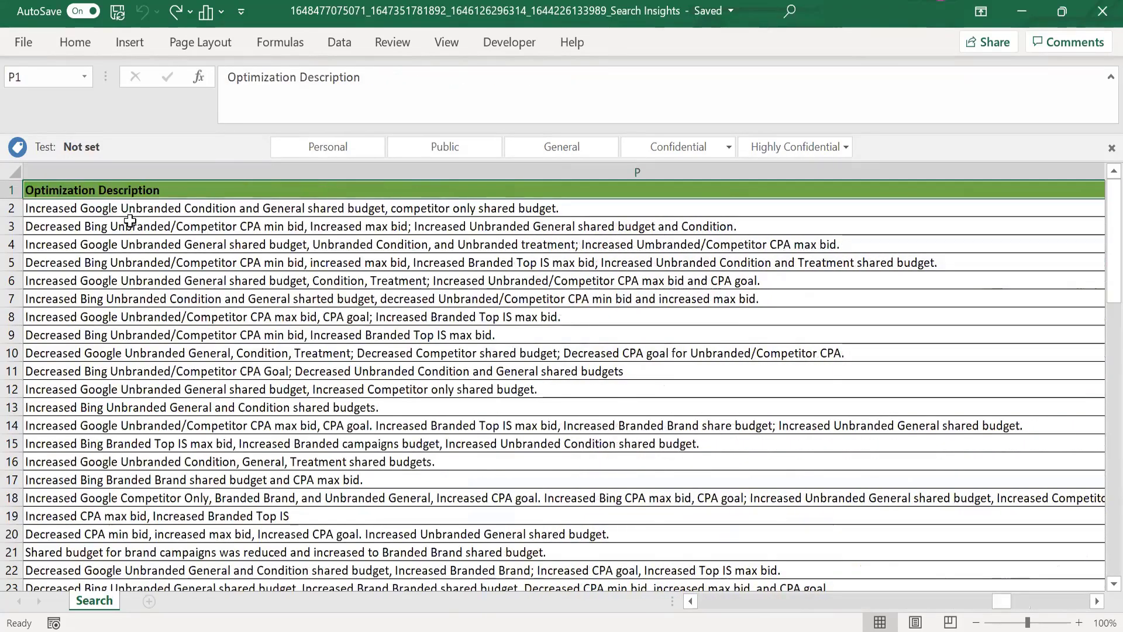
Step: Examine the Optimization Description column down to its last entries, and review the header row back to Brand
{"action": "key", "text": "ctrl+shift+Down"}
{"action": "key", "text": "Left"}
{"action": "key", "text": "Left"}
{"action": "key", "text": "Left"}
{"action": "key", "text": "Left"}
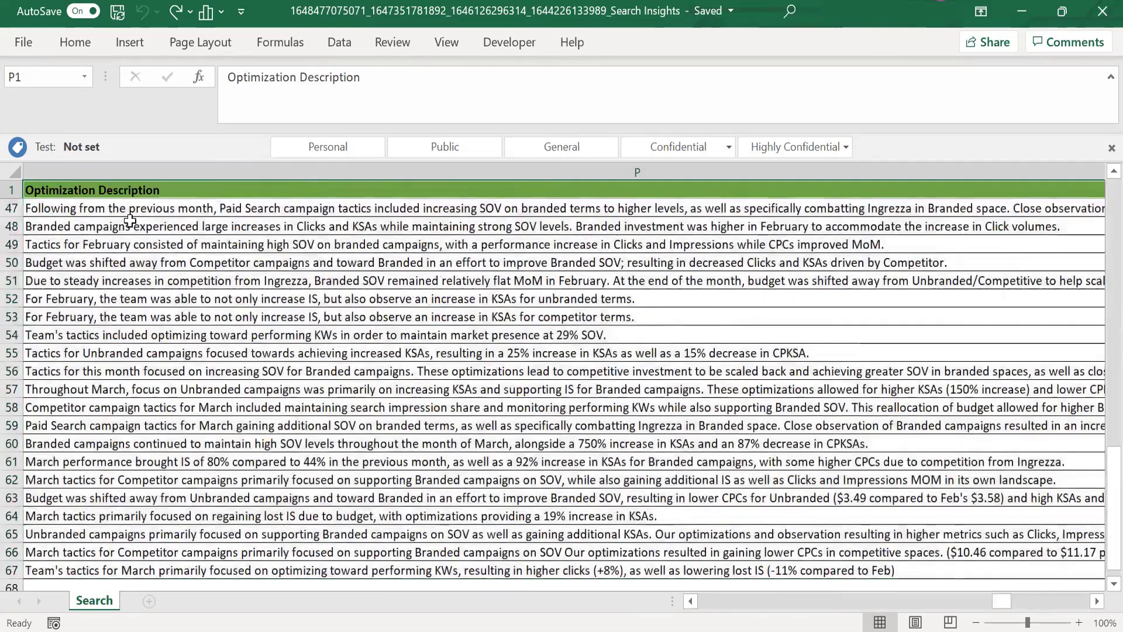
{"action": "key", "text": "Left"}
{"action": "key", "text": "Left"}
{"action": "key", "text": "Left"}
{"action": "key", "text": "Left"}
{"action": "key", "text": "Left"}
{"action": "key", "text": "Left"}
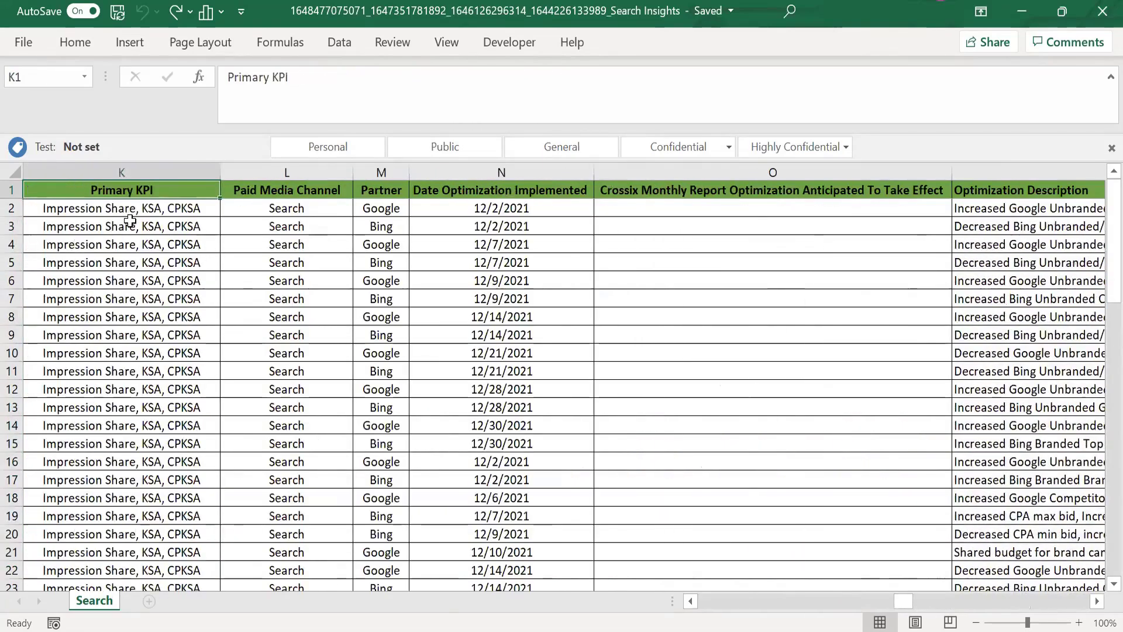
{"action": "key", "text": "Left"}
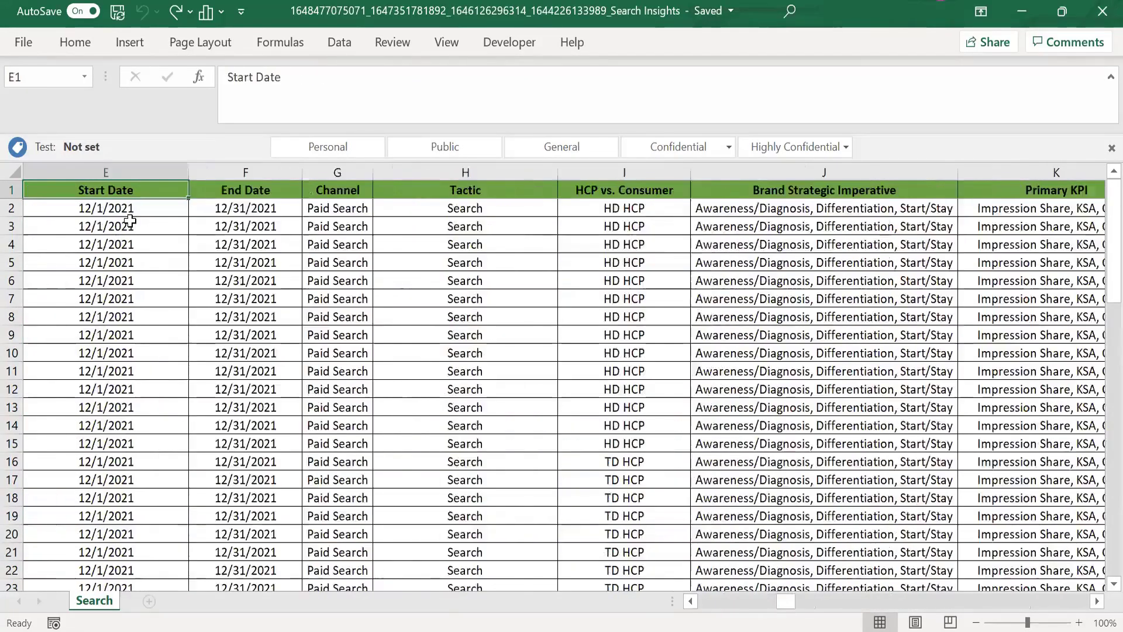
{"action": "key", "text": "Left"}
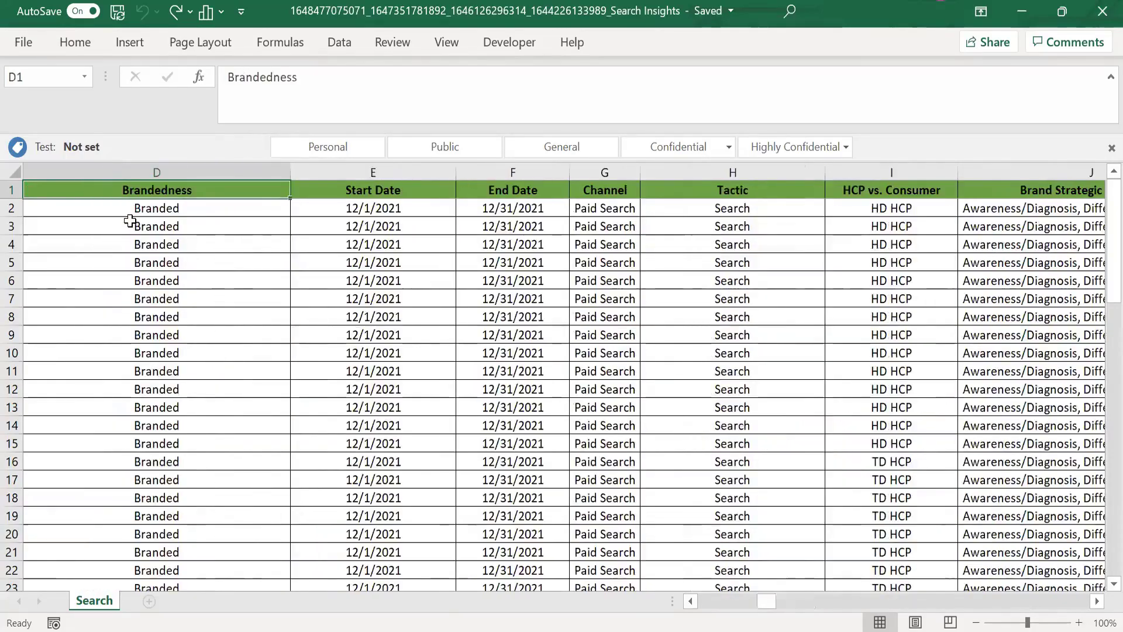
{"action": "key", "text": "Left"}
{"action": "key", "text": "Left"}
{"action": "key", "text": "Left"}
Step: Review the campaign column headers from Brand through Tactic and Partner to the financial support question in Q1
{"action": "key", "text": "Right"}
{"action": "key", "text": "Right"}
{"action": "key", "text": "Right"}
{"action": "key", "text": "Right"}
{"action": "key", "text": "Right"}
{"action": "key", "text": "Right"}
{"action": "key", "text": "Right"}
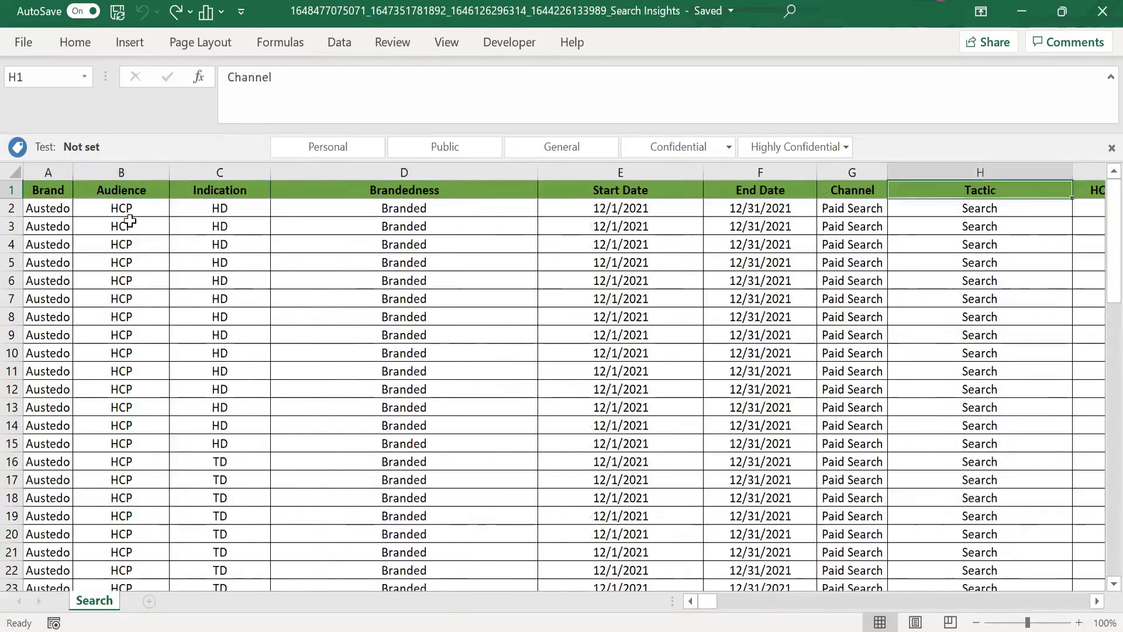
{"action": "key", "text": "Right"}
{"action": "key", "text": "Right"}
{"action": "key", "text": "Right"}
{"action": "key", "text": "Right"}
{"action": "key", "text": "Right"}
{"action": "key", "text": "Right"}
{"action": "key", "text": "Right"}
{"action": "key", "text": "Right"}
{"action": "key", "text": "Right"}
{"action": "key", "text": "Right"}
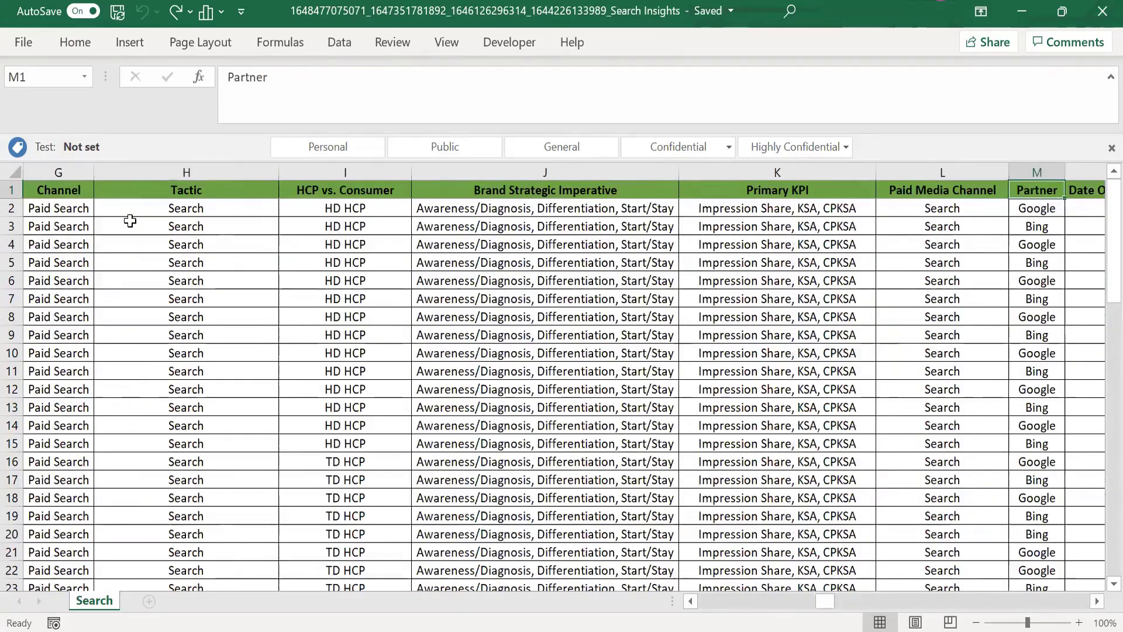
{"action": "key", "text": "Left"}
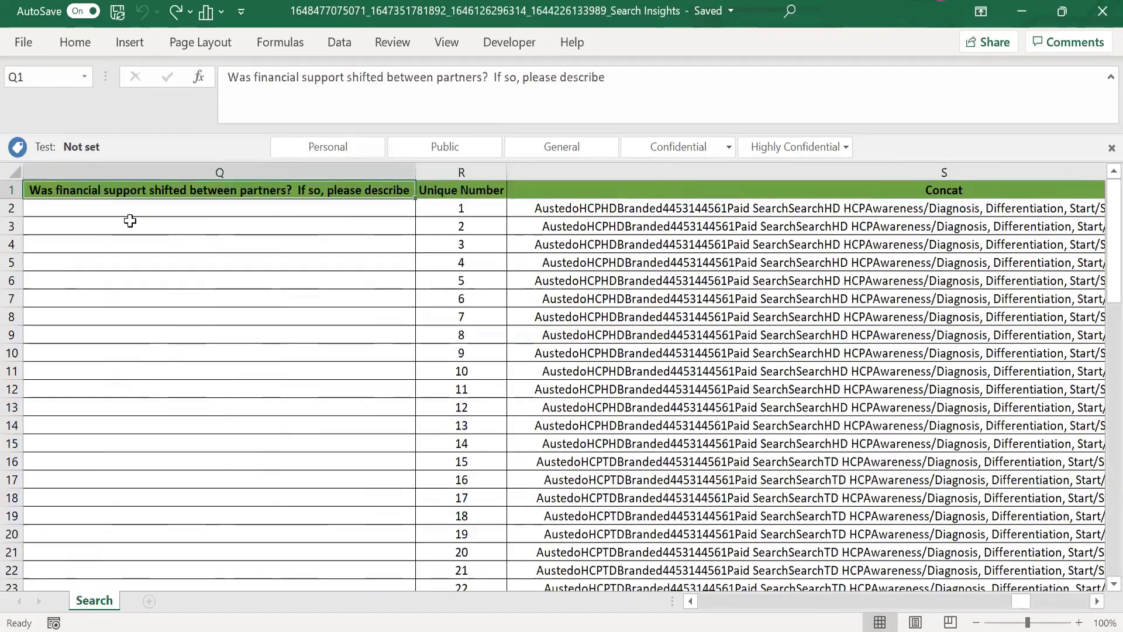
Step: Review the headers between Primary KPI and Unique Number, ending on the Crossix Monthly Report column in O1
{"action": "key", "text": "Right"}
{"action": "key", "text": "Left"}
{"action": "key", "text": "Left"}
{"action": "key", "text": "Left"}
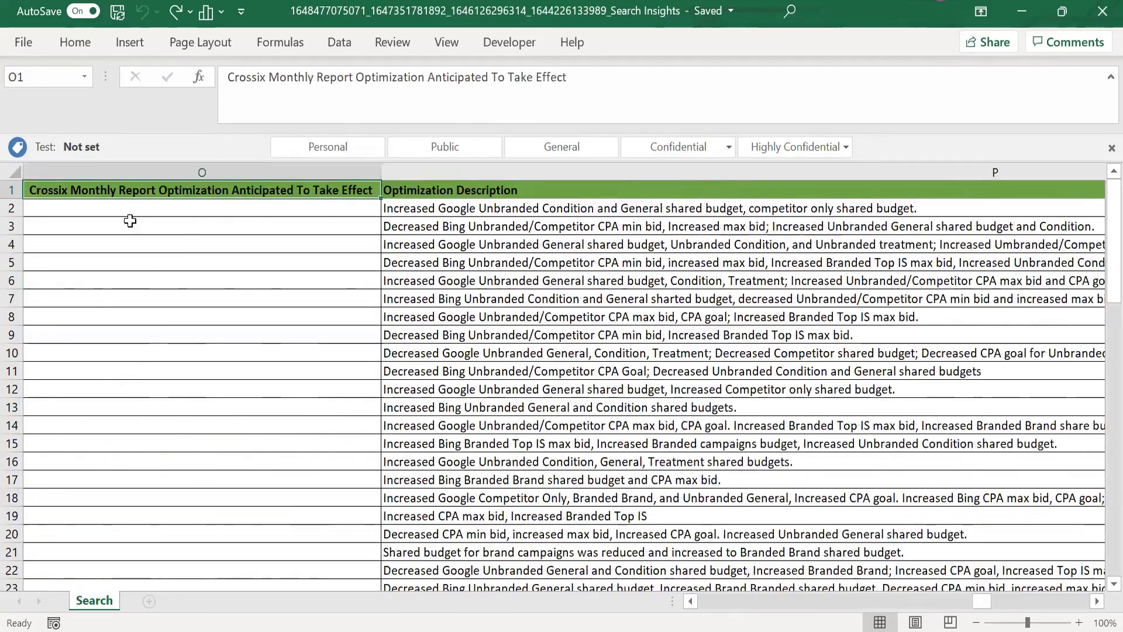
{"action": "key", "text": "Left"}
{"action": "key", "text": "Left"}
{"action": "key", "text": "Left"}
{"action": "key", "text": "Left"}
{"action": "key", "text": "Right"}
{"action": "key", "text": "Right"}
{"action": "key", "text": "Right"}
{"action": "key", "text": "Right"}
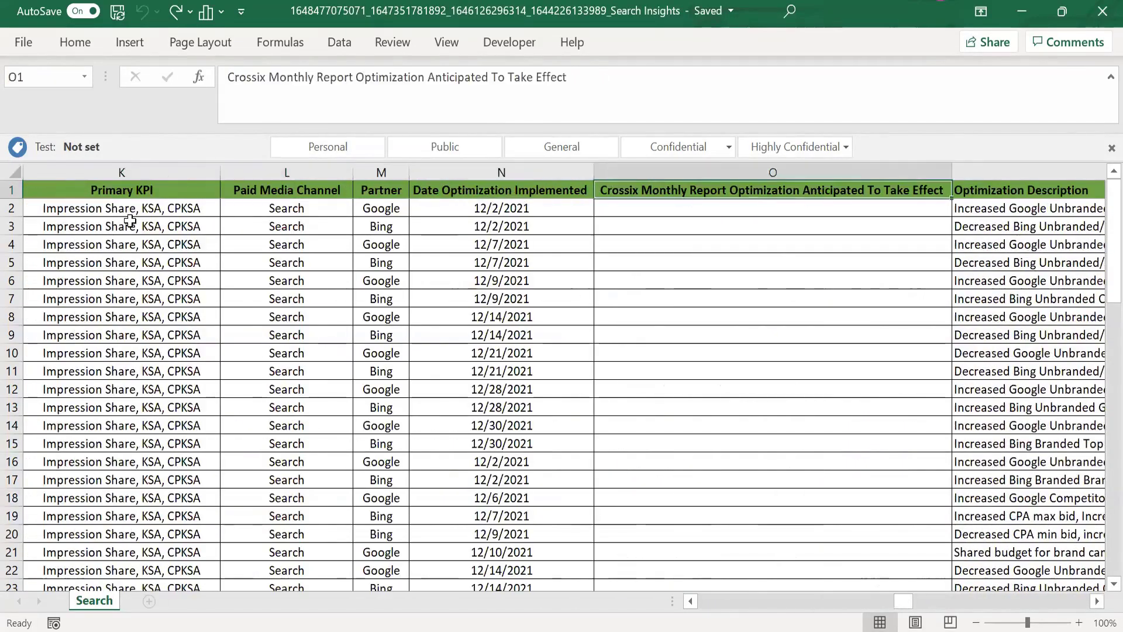
Step: Check the header row past its last column, and trace it back through Paid Media Channel to Tactic in H1
{"action": "key", "text": "Right"}
{"action": "key", "text": "Right"}
{"action": "key", "text": "Right"}
{"action": "key", "text": "Right"}
{"action": "key", "text": "Right"}
{"action": "key", "text": "Right"}
{"action": "key", "text": "Right"}
{"action": "key", "text": "Right"}
{"action": "key", "text": "Right"}
{"action": "key", "text": "Right"}
{"action": "key", "text": "Left"}
{"action": "key", "text": "Left"}
{"action": "key", "text": "Left"}
{"action": "key", "text": "Left"}
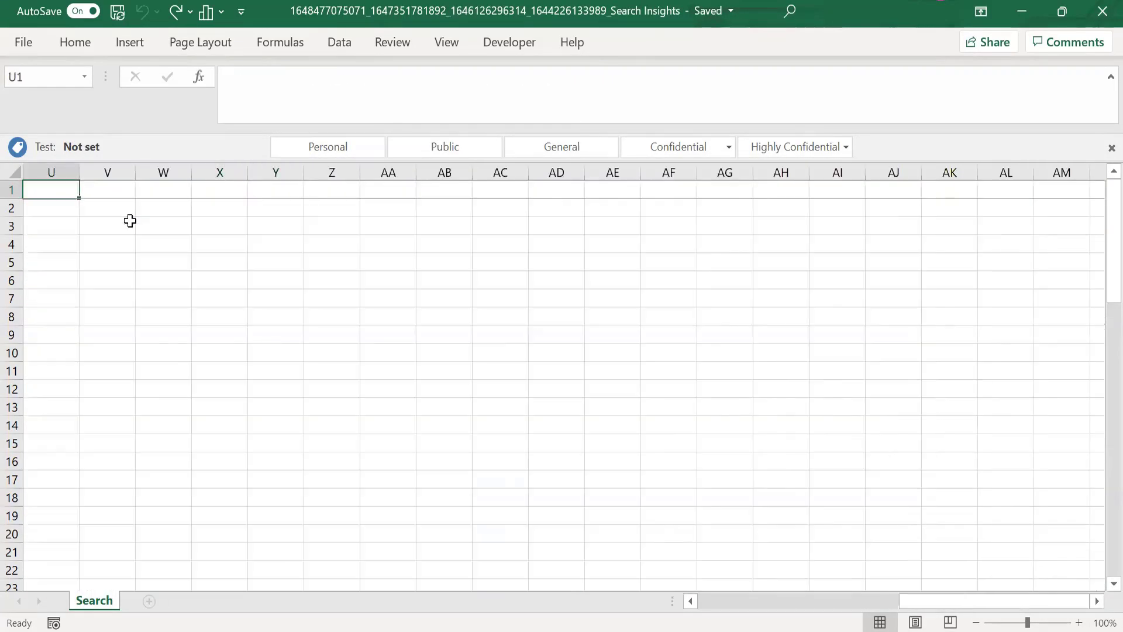
{"action": "key", "text": "Left"}
{"action": "key", "text": "Left"}
{"action": "key", "text": "Left"}
{"action": "key", "text": "Left"}
{"action": "key", "text": "Left"}
{"action": "key", "text": "Left"}
{"action": "key", "text": "Left"}
{"action": "key", "text": "Left"}
{"action": "key", "text": "Left"}
{"action": "key", "text": "Left"}
{"action": "key", "text": "Right"}
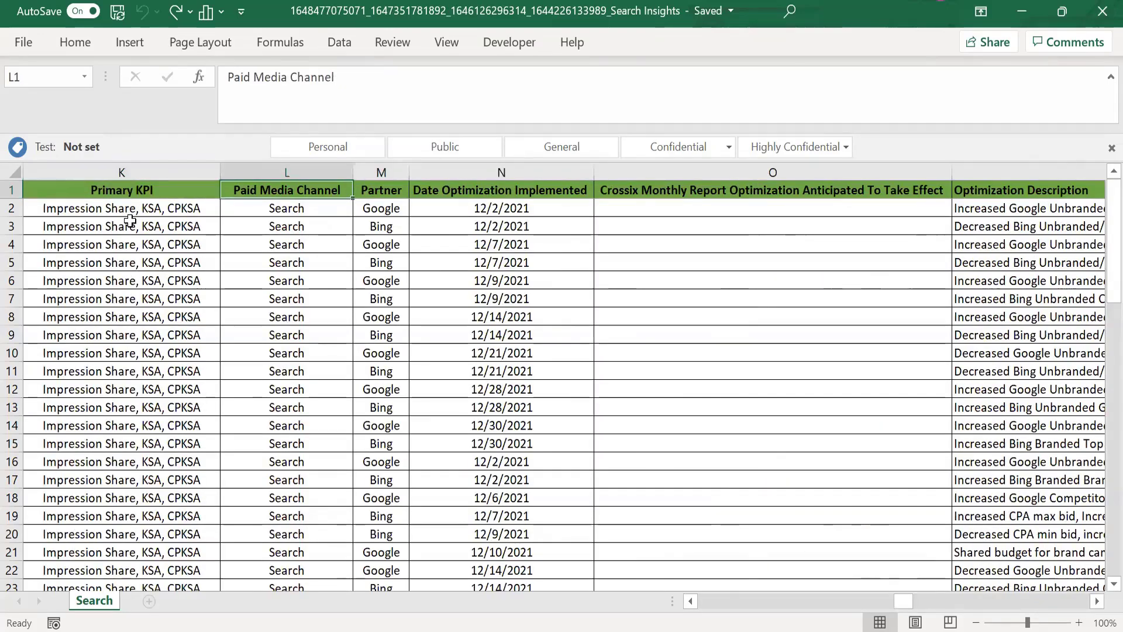
{"action": "key", "text": "Left"}
{"action": "key", "text": "Left"}
{"action": "key", "text": "Left"}
{"action": "key", "text": "Left"}
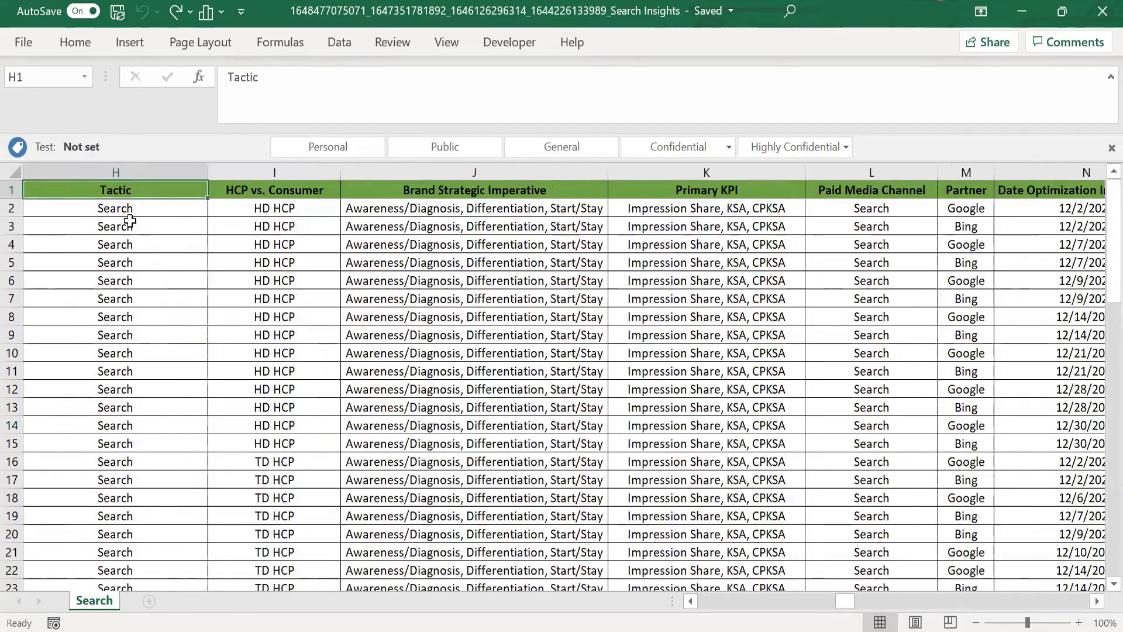
Step: Review the headers from Tactic across to the Concat column in S1
{"action": "key", "text": "Right"}
{"action": "key", "text": "Right"}
{"action": "key", "text": "Right"}
{"action": "key", "text": "Right"}
{"action": "key", "text": "Right"}
{"action": "key", "text": "Right"}
Step: Select the Unique Number column from R1 down to its last entry for inspection, and return to the header
{"action": "key", "text": "Right"}
{"action": "key", "text": "Right"}
{"action": "key", "text": "Right"}
{"action": "key", "text": "Right"}
{"action": "key", "text": "Right"}
{"action": "key", "text": "Right"}
{"action": "key", "text": "Right"}
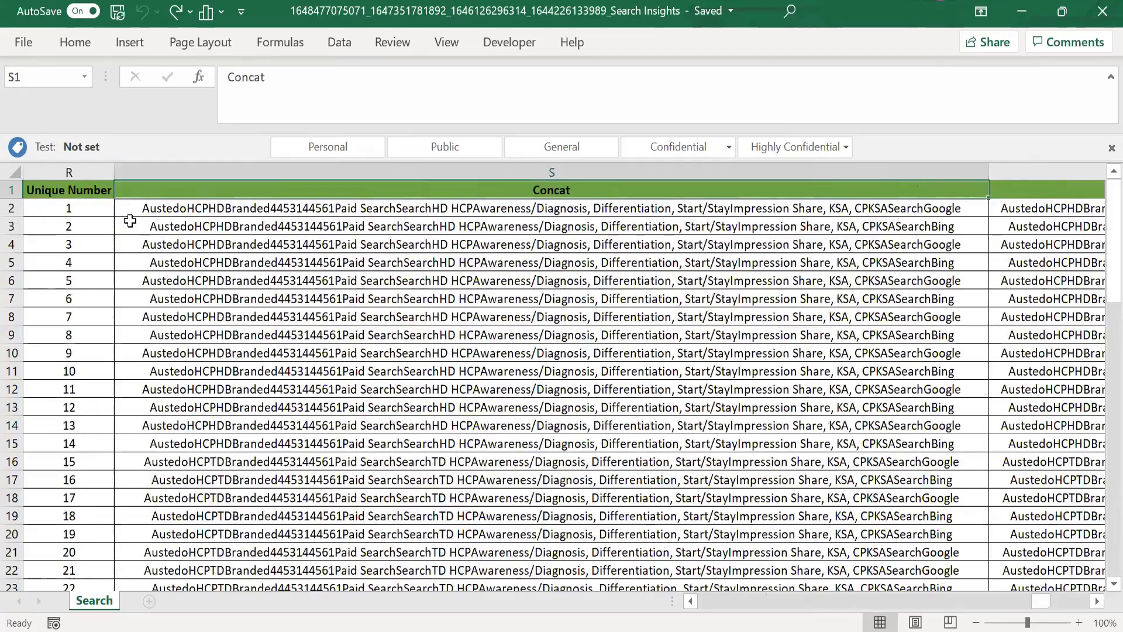
{"action": "key", "text": "Left"}
{"action": "key", "text": "Left"}
{"action": "key", "text": "Left"}
{"action": "key", "text": "Left"}
{"action": "key", "text": "Right"}
{"action": "key", "text": "Down"}
{"action": "key", "text": "Up"}
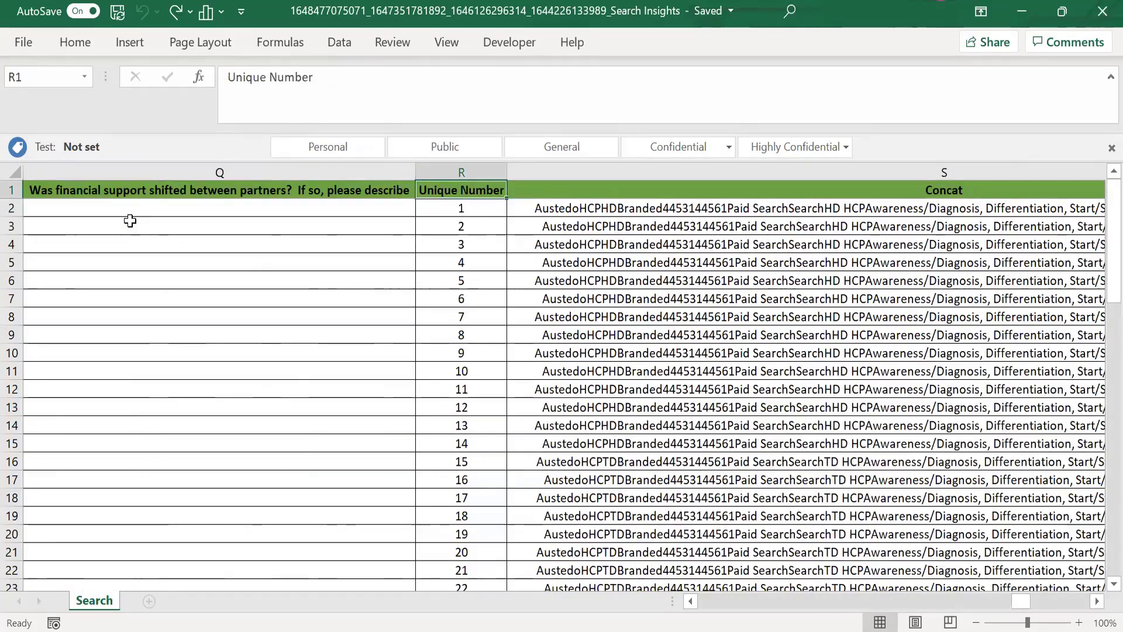
{"action": "key", "text": "ctrl+shift+Down"}
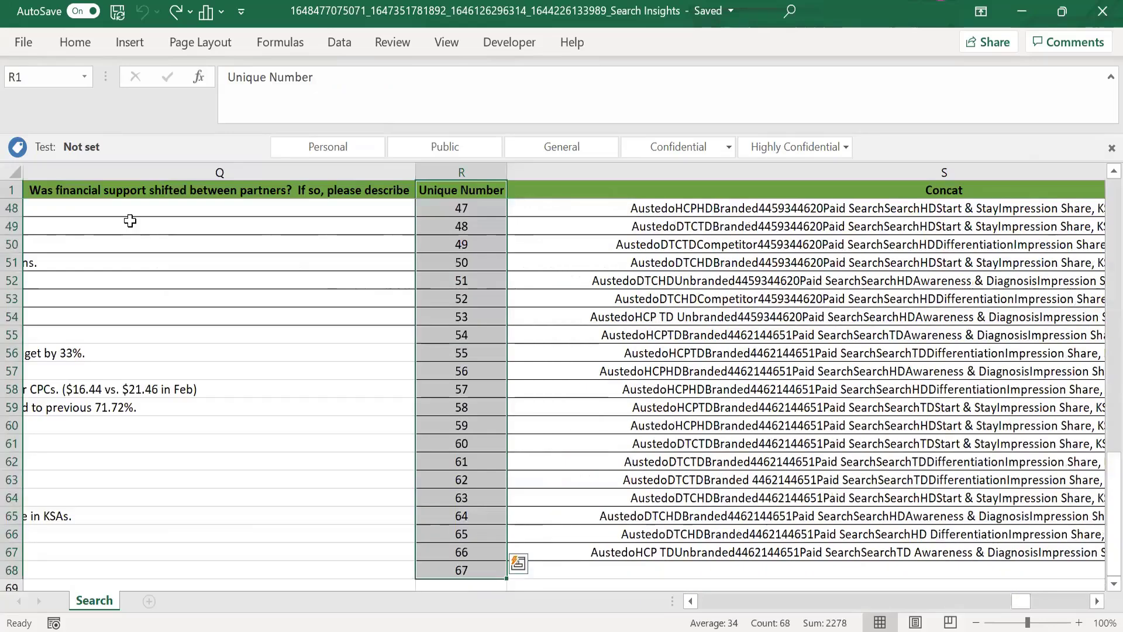
{"action": "key", "text": "ctrl+shift+Up"}
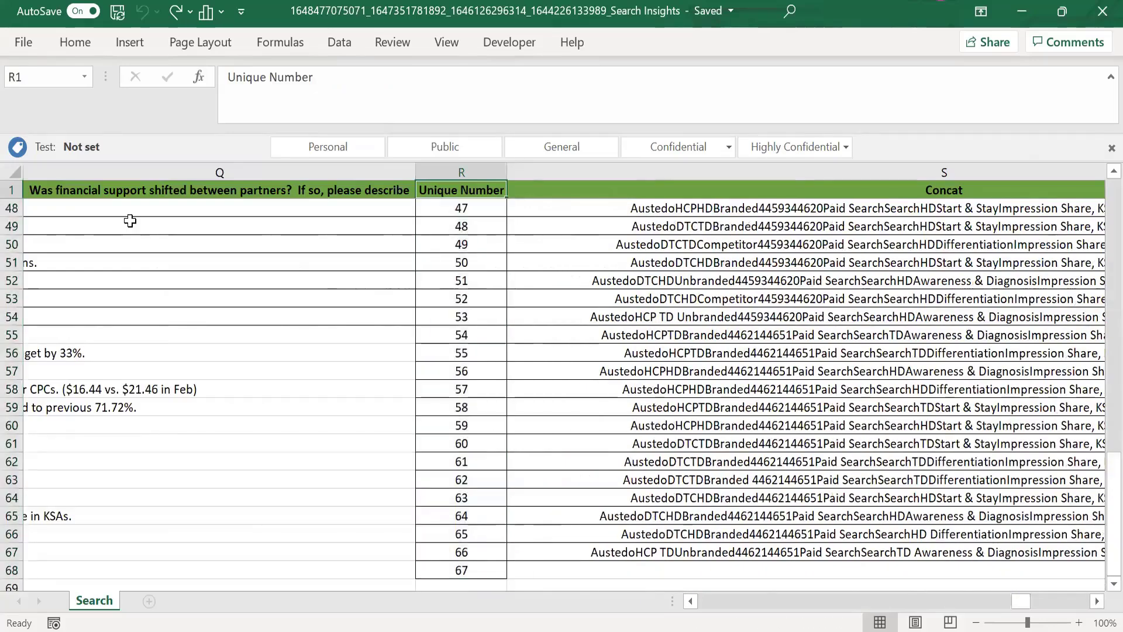
{"action": "key", "text": "Down"}
{"action": "key", "text": "Up"}
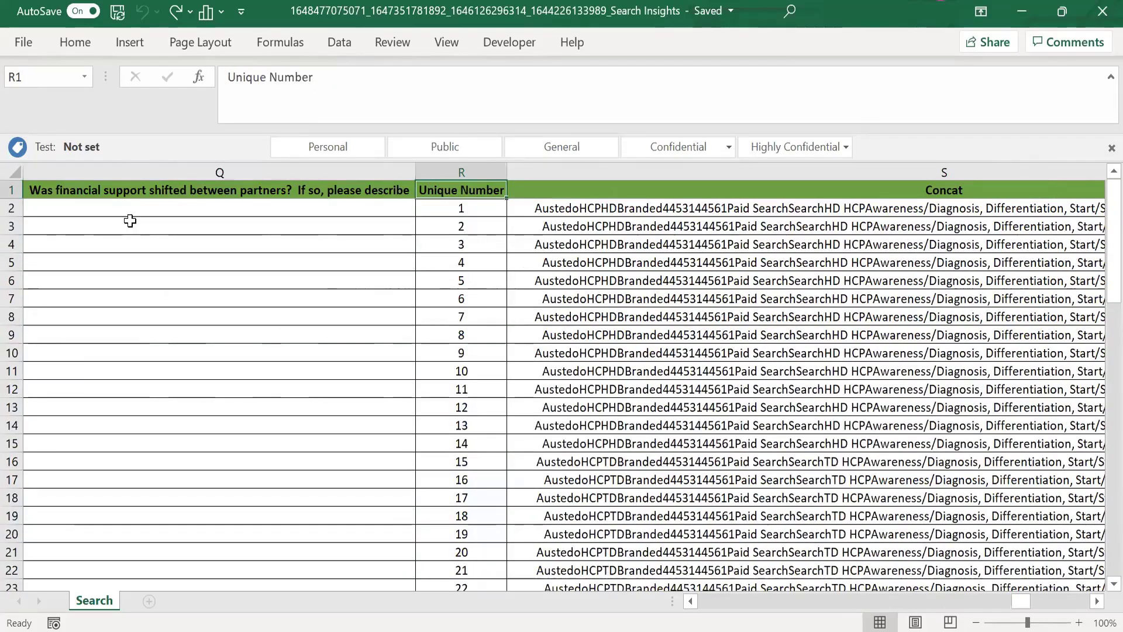
Step: Inspect the formula behind the first Key value in T2, and return to the Brand header in A1
{"action": "key", "text": "Right"}
{"action": "key", "text": "Right"}
{"action": "key", "text": "Down"}
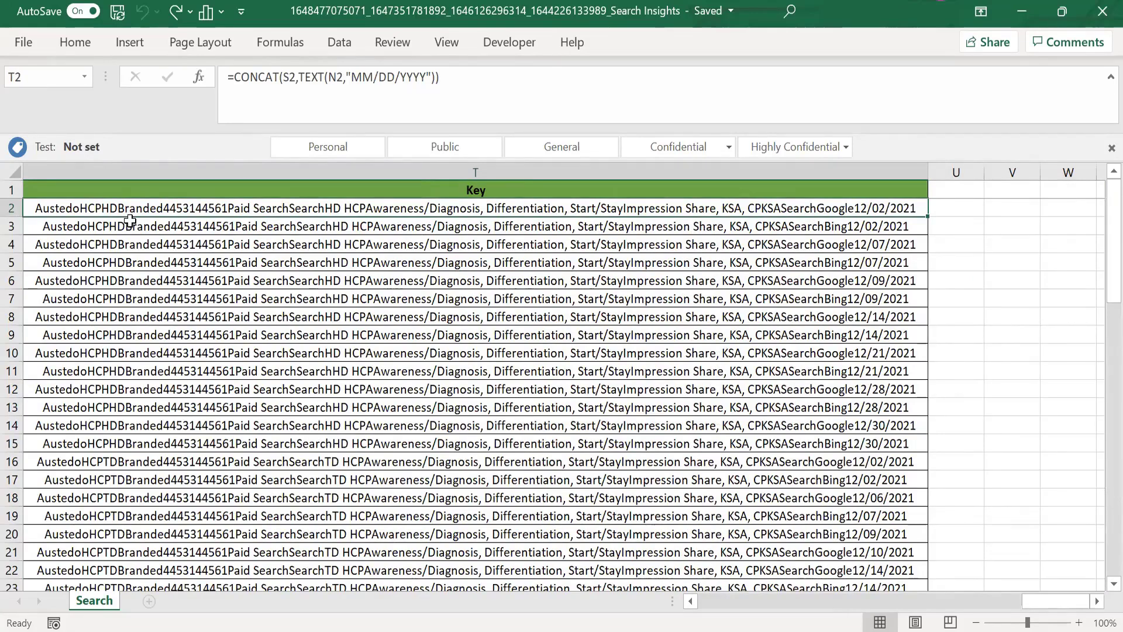
{"action": "key", "text": "Up"}
{"action": "key", "text": "Left"}
{"action": "key", "text": "ctrl+Left"}
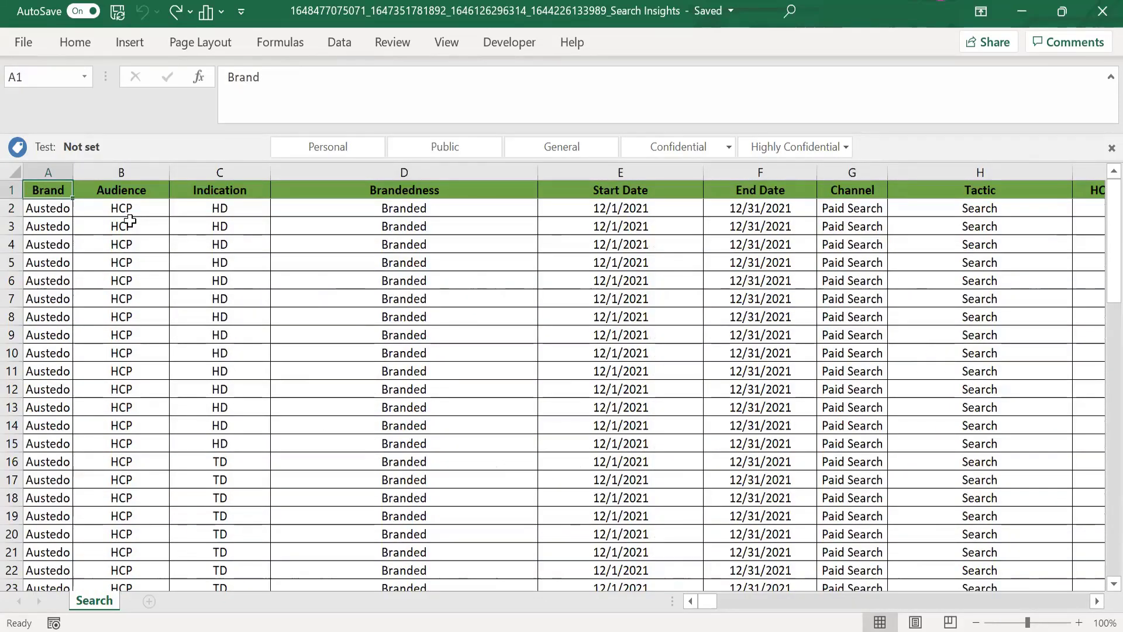
Step: Switch to the other search workbook with Sheet1 and review its header row from Brand to past the last column
{"action": "key", "text": "alt+Tab"}
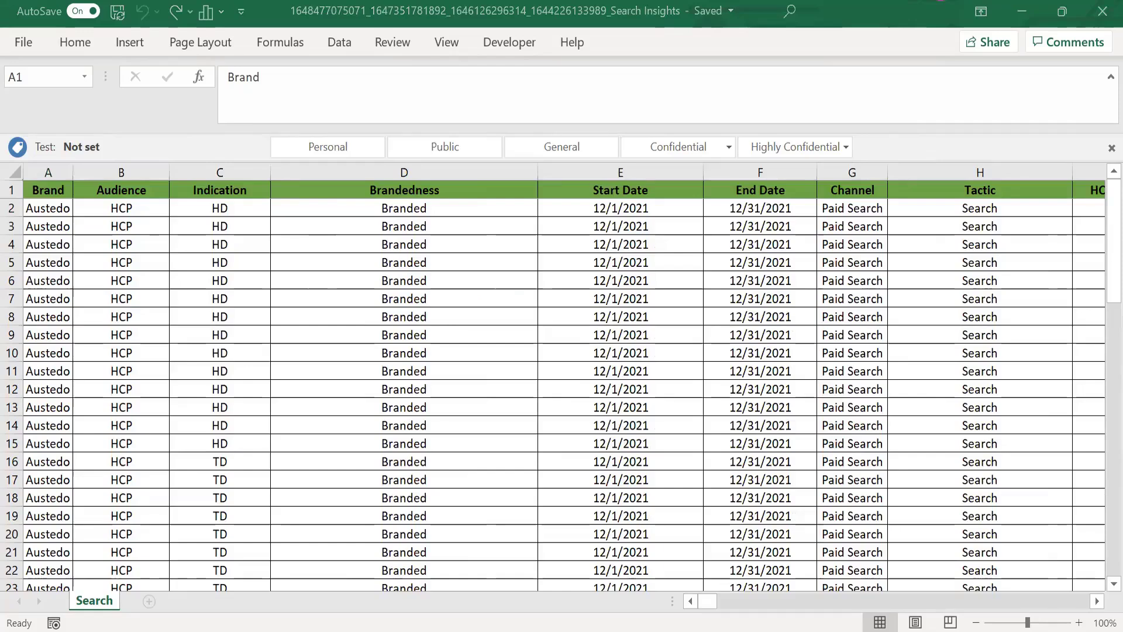
{"action": "key", "text": "alt+Tab"}
{"action": "left_click_drag", "start_coordinate": [42, 189], "coordinate": [646, 454]}
{"action": "key", "text": "Right"}
{"action": "key", "text": "Right"}
{"action": "key", "text": "Right"}
{"action": "key", "text": "Right"}
{"action": "key", "text": "Right"}
{"action": "key", "text": "Right"}
{"action": "key", "text": "Right"}
{"action": "key", "text": "Right"}
{"action": "key", "text": "Right"}
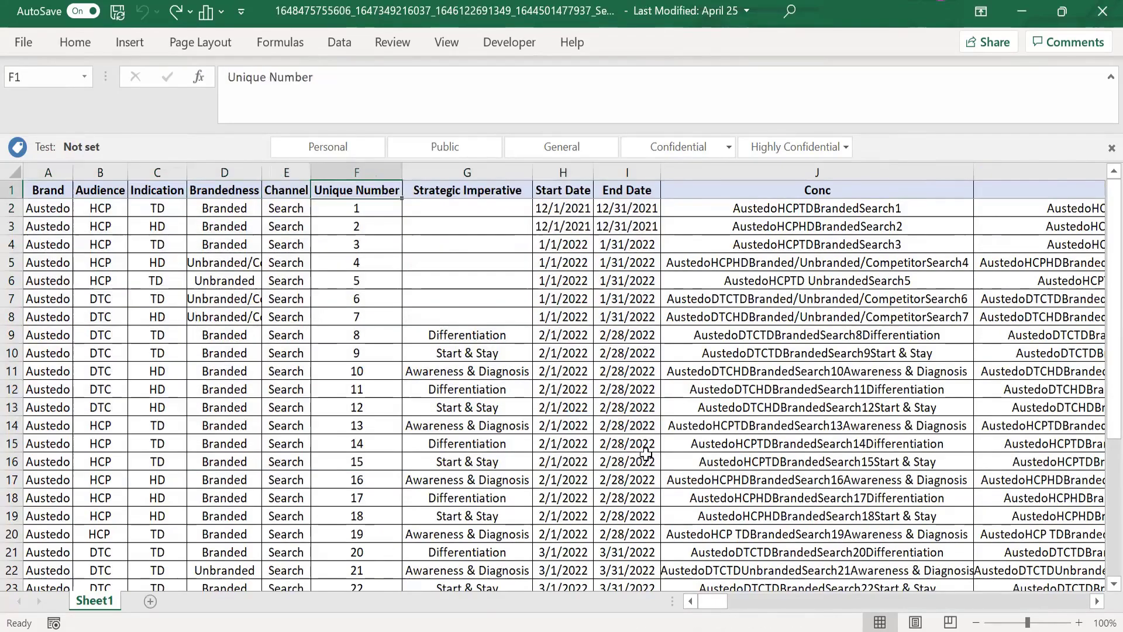
{"action": "key", "text": "Right"}
{"action": "key", "text": "Right"}
{"action": "key", "text": "Right"}
{"action": "key", "text": "Right"}
{"action": "key", "text": "Right"}
{"action": "key", "text": "Right"}
{"action": "key", "text": "Right"}
{"action": "key", "text": "Right"}
{"action": "key", "text": "Right"}
{"action": "key", "text": "Right"}
Step: Examine the Optimization Highlights header and the Key column from its CONCAT formulas to the last entry, returning to the sheet's beginning
{"action": "key", "text": "Left"}
{"action": "key", "text": "Left"}
{"action": "key", "text": "Left"}
{"action": "key", "text": "Left"}
{"action": "key", "text": "Left"}
{"action": "key", "text": "Left"}
{"action": "key", "text": "Left"}
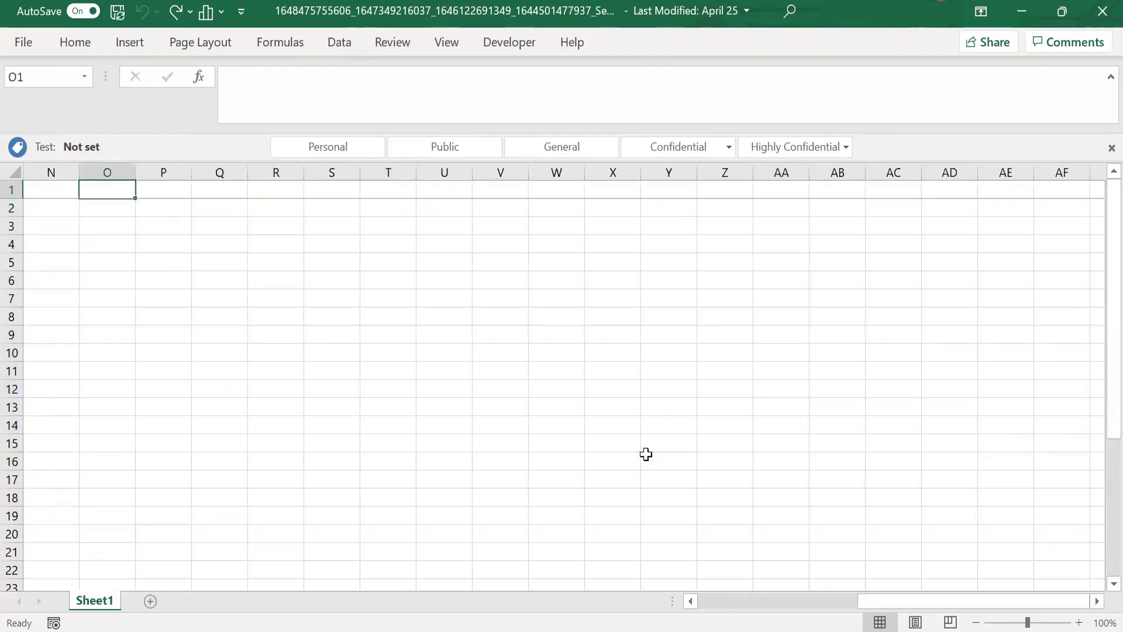
{"action": "key", "text": "Left"}
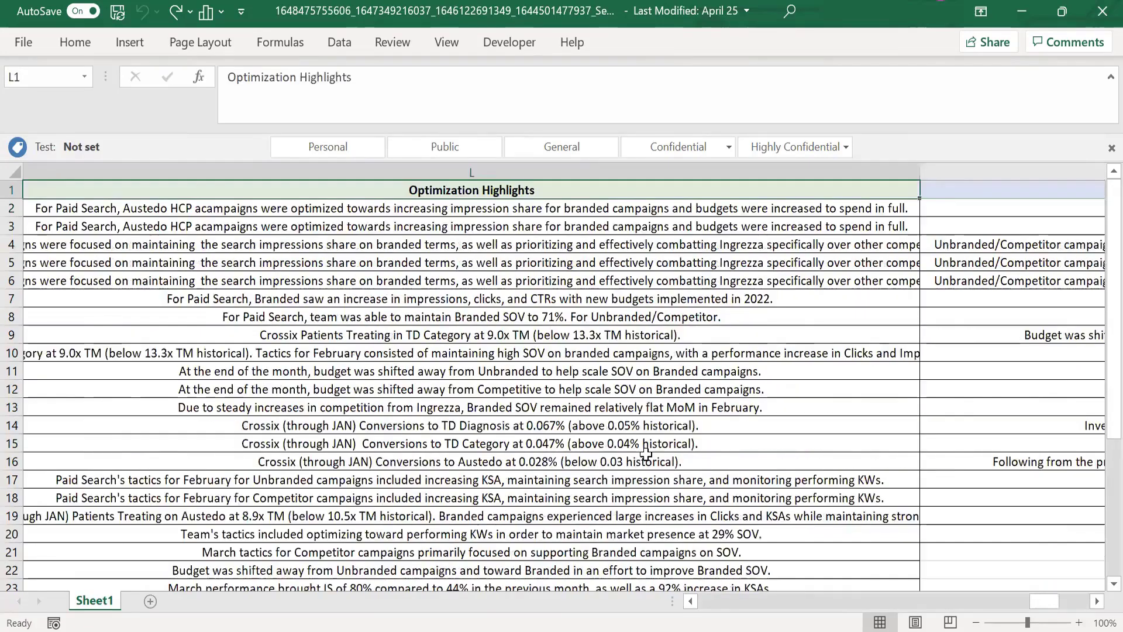
{"action": "key", "text": "Left"}
{"action": "key", "text": "Down"}
{"action": "key", "text": "Down"}
{"action": "key", "text": "Down"}
{"action": "key", "text": "Down"}
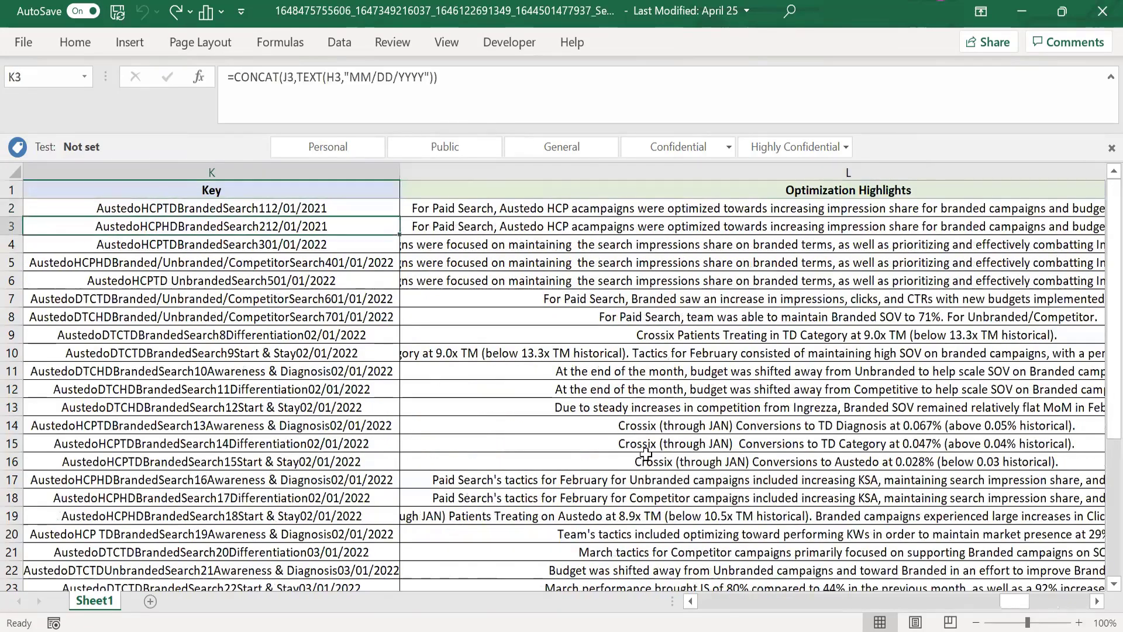
{"action": "key", "text": "ctrl+Down"}
{"action": "key", "text": "ctrl+Up"}
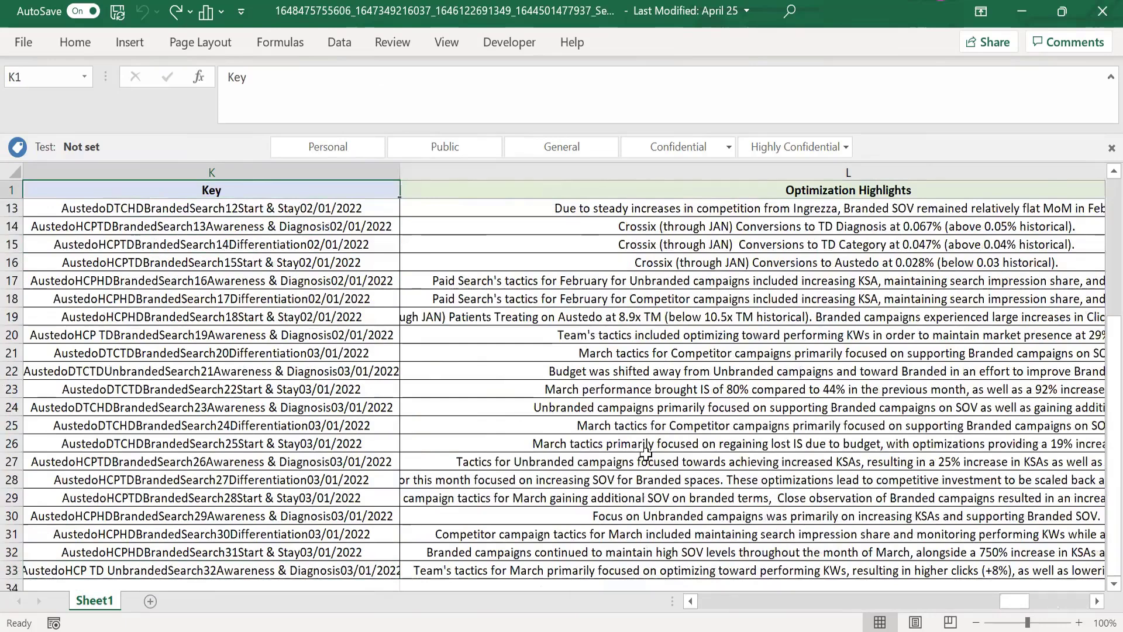
{"action": "key", "text": "Right"}
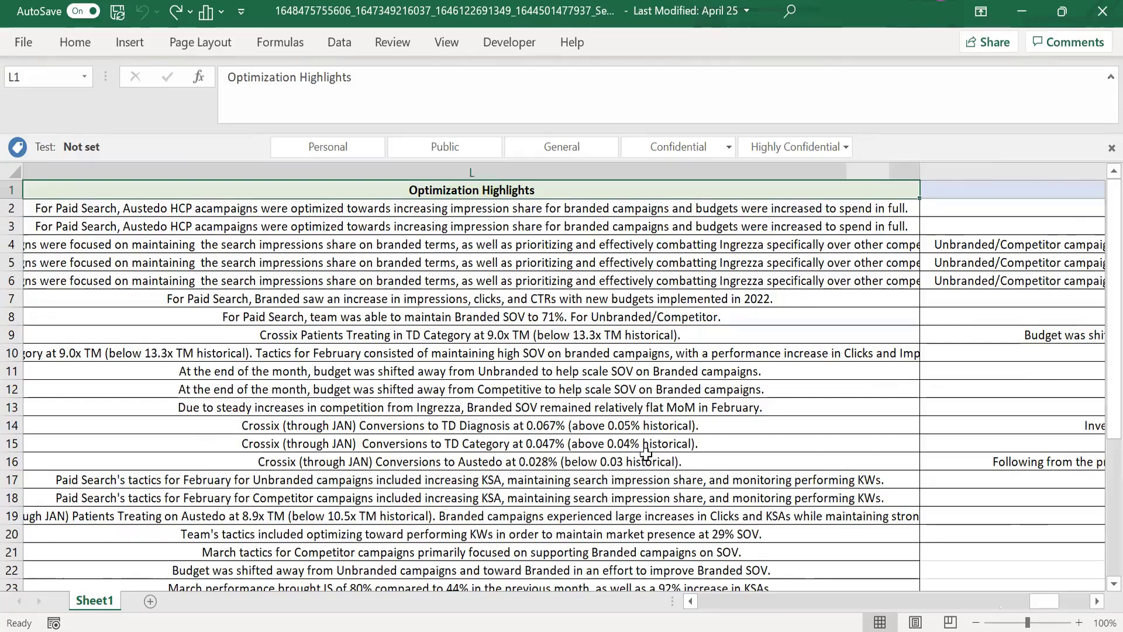
{"action": "key", "text": "ctrl+Home"}
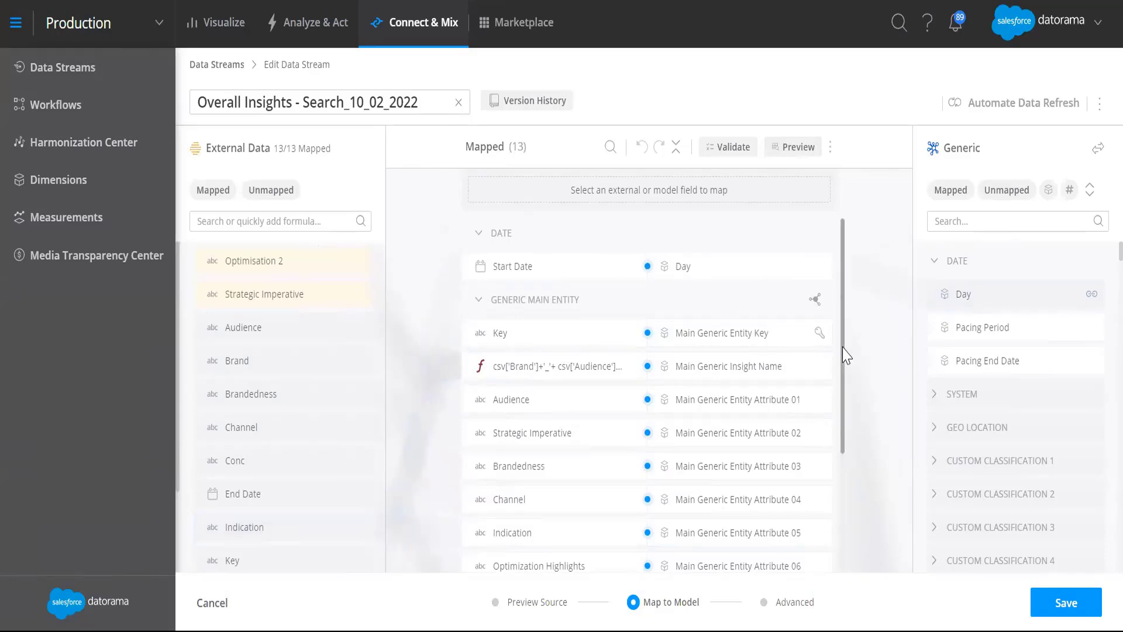
Step: In Datorama, examine the field mappings of the Overall Insights - Search_10_02_2022 data stream, from Day through the Main Generic Entity attributes
{"action": "scroll", "coordinate": [842, 432], "scroll_direction": "down", "scroll_amount": 5}
{"action": "scroll", "coordinate": [850, 374], "scroll_direction": "up", "scroll_amount": 5}
{"action": "scroll", "coordinate": [846, 319], "scroll_direction": "down", "scroll_amount": 1}
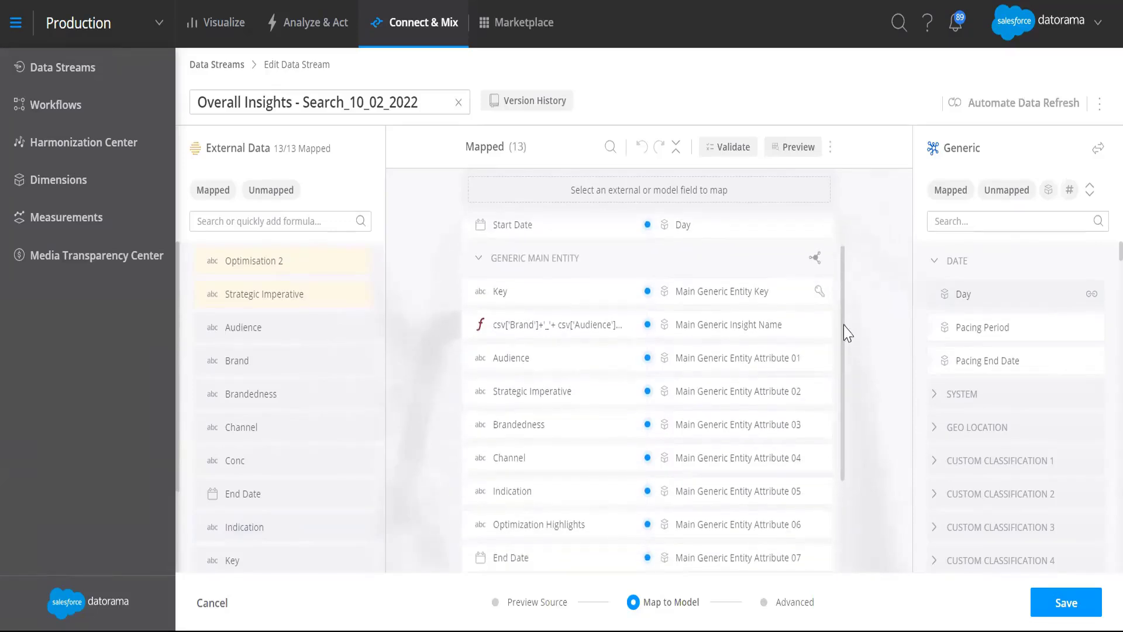
{"action": "scroll", "coordinate": [846, 327], "scroll_direction": "up", "scroll_amount": 1}
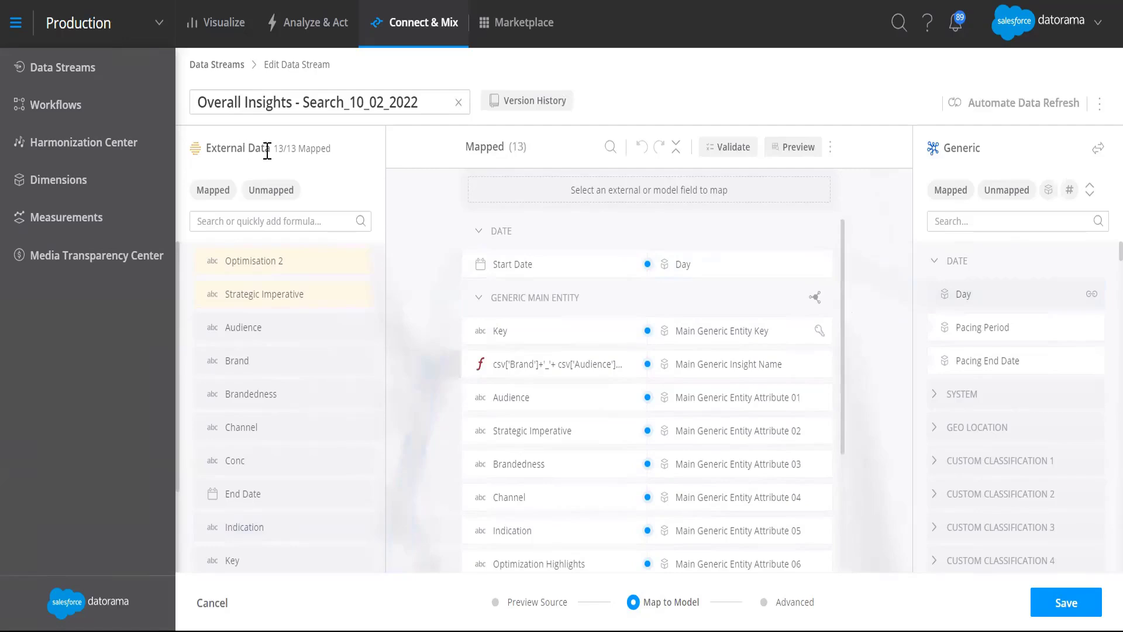
{"action": "scroll", "coordinate": [619, 492], "scroll_direction": "down", "scroll_amount": 3}
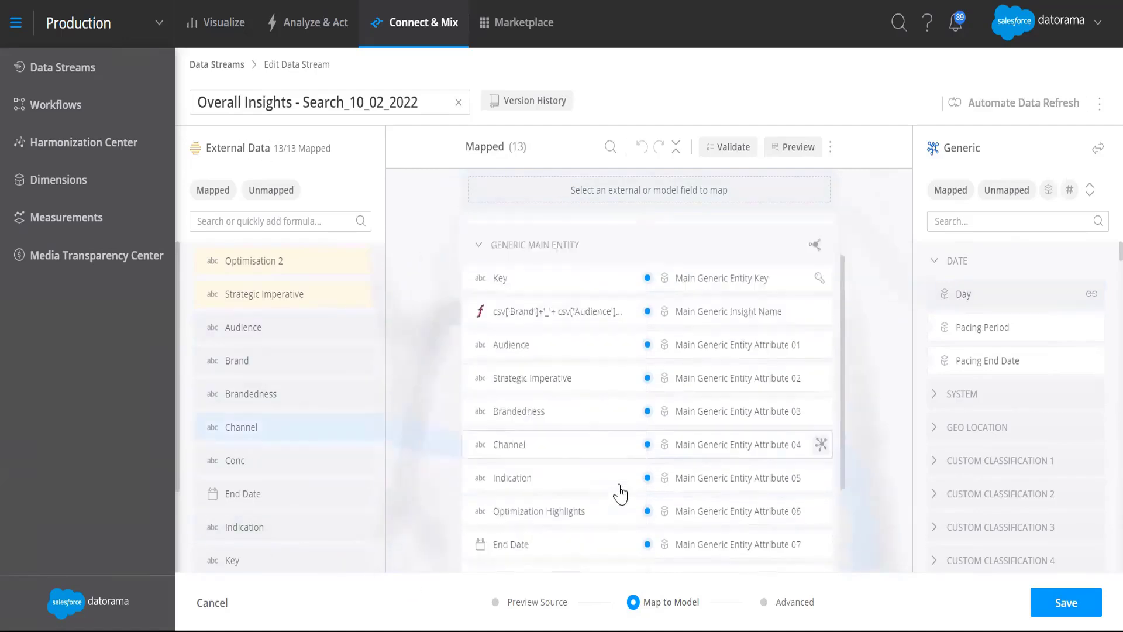
{"action": "scroll", "coordinate": [619, 491], "scroll_direction": "up", "scroll_amount": 3}
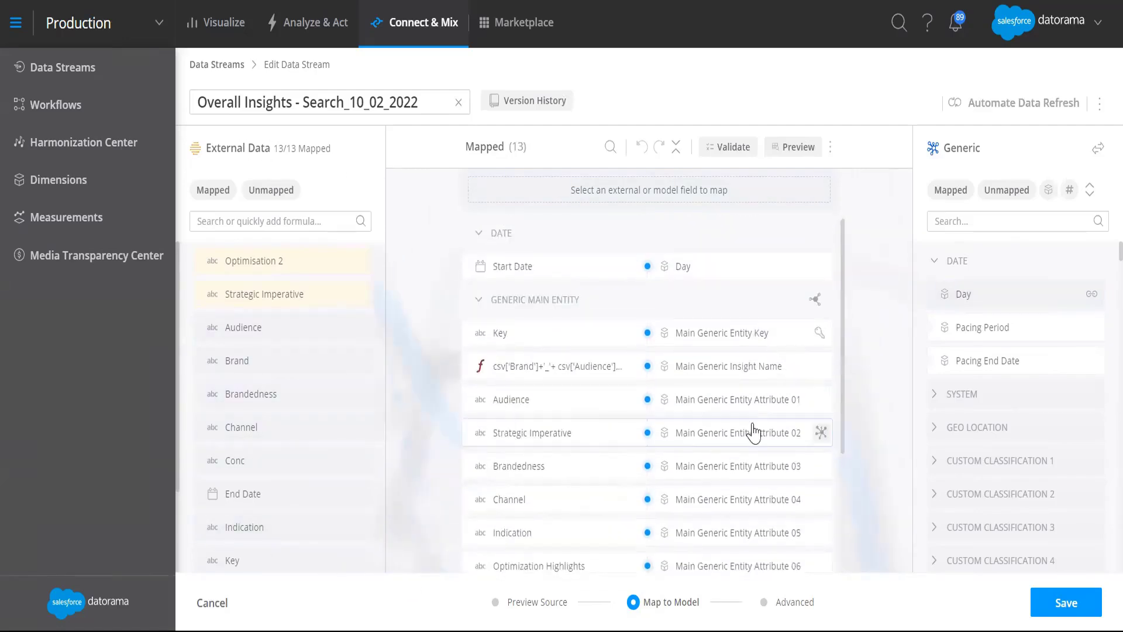
Step: Search the data stream types for "gen" to view the Generic model, and close the type list
{"action": "left_click", "coordinate": [1099, 152]}
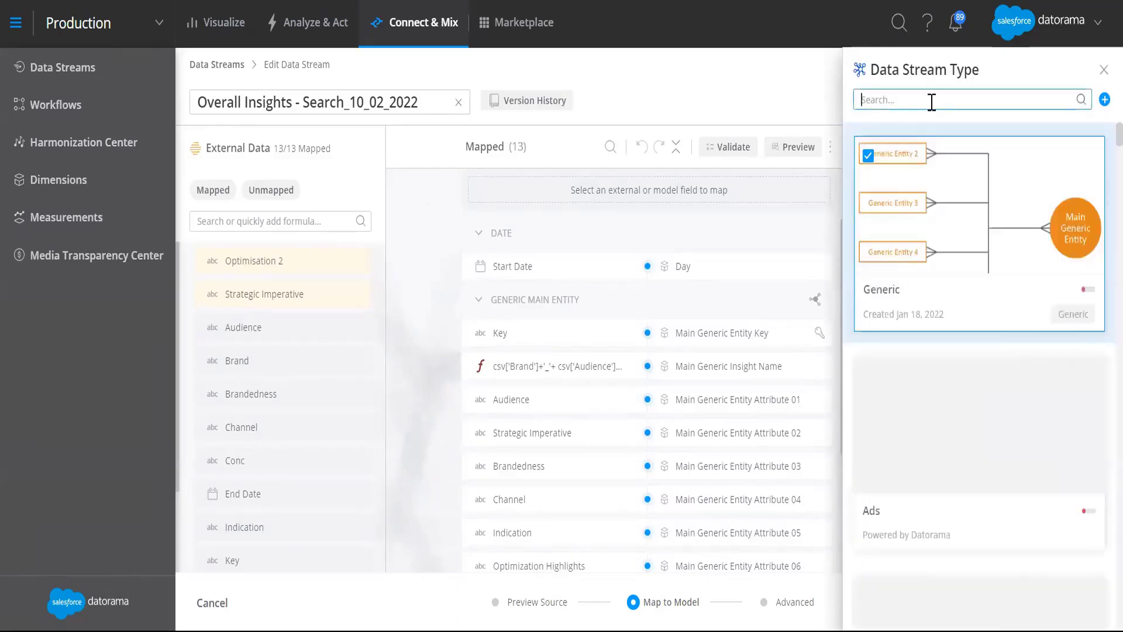
{"action": "type", "text": "gen"}
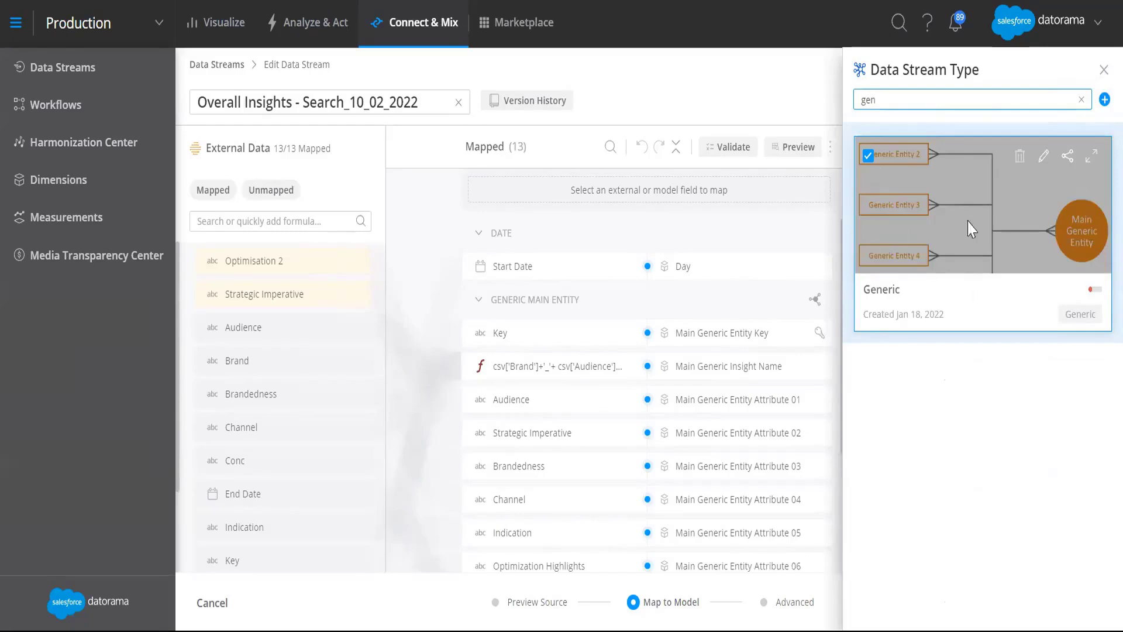
{"action": "left_click", "coordinate": [1102, 70]}
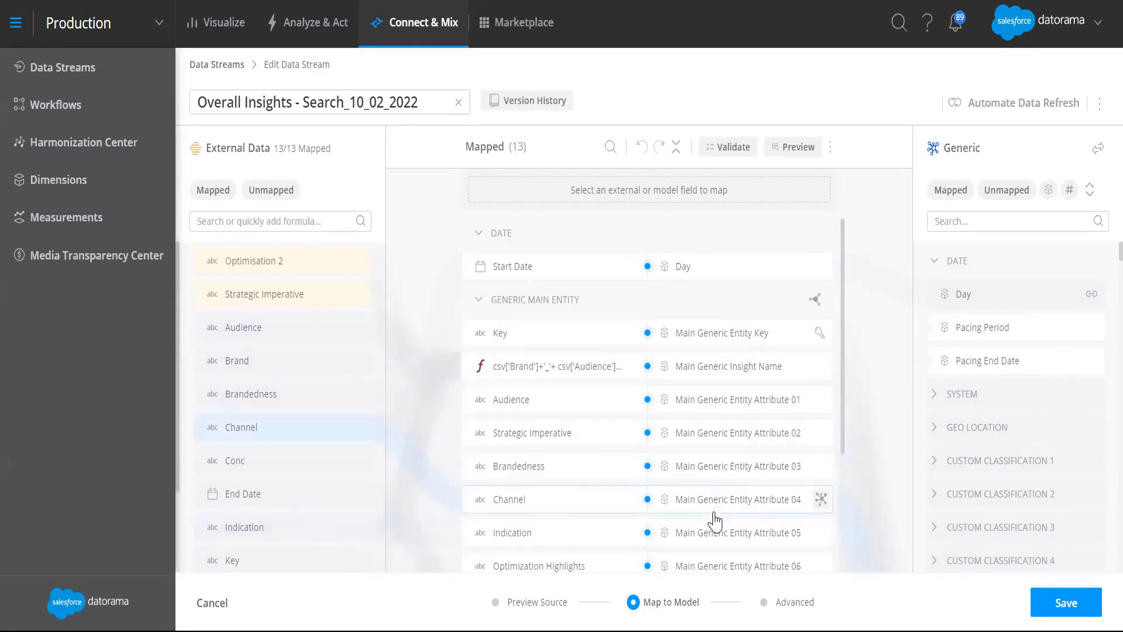
Step: Review the mapped fields of the search insights stream from Start Date down to Unique Number under Generic Generic Metric 1
{"action": "scroll", "coordinate": [847, 397], "scroll_direction": "down", "scroll_amount": 1}
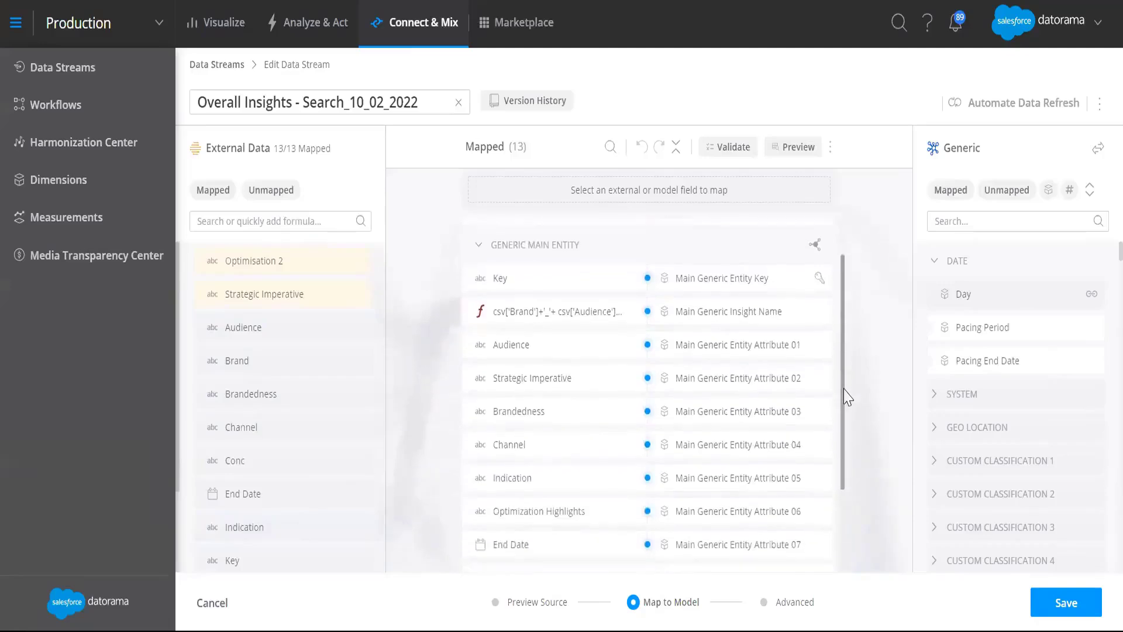
{"action": "scroll", "coordinate": [845, 397], "scroll_direction": "down", "scroll_amount": 1}
{"action": "left_click_drag", "start_coordinate": [847, 404], "coordinate": [845, 489]}
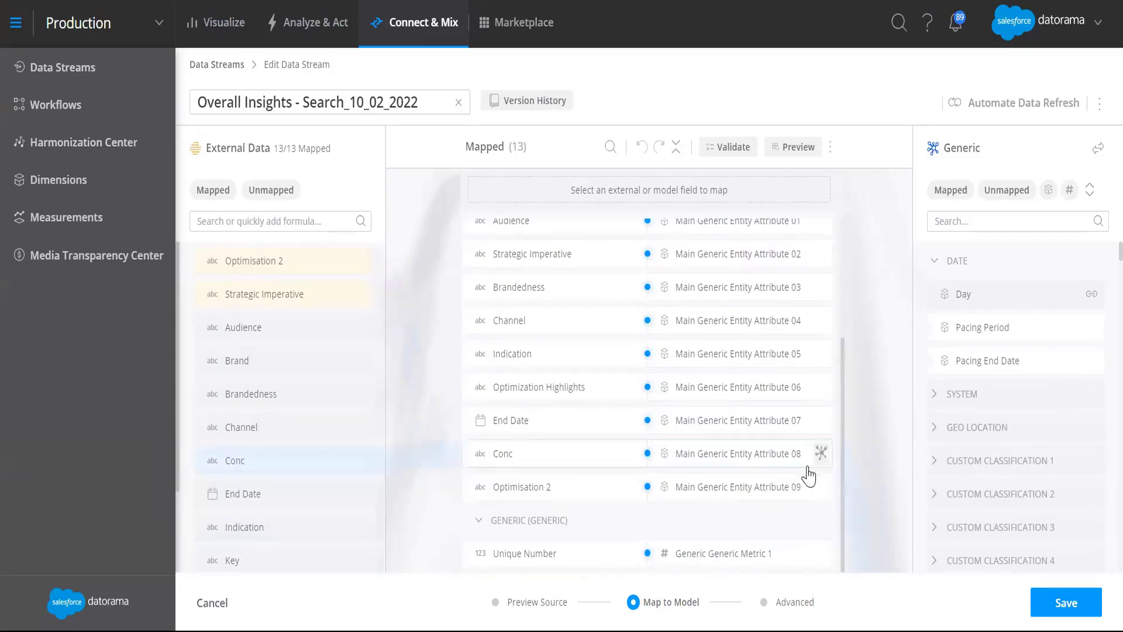
{"action": "scroll", "coordinate": [846, 523], "scroll_direction": "up", "scroll_amount": 2}
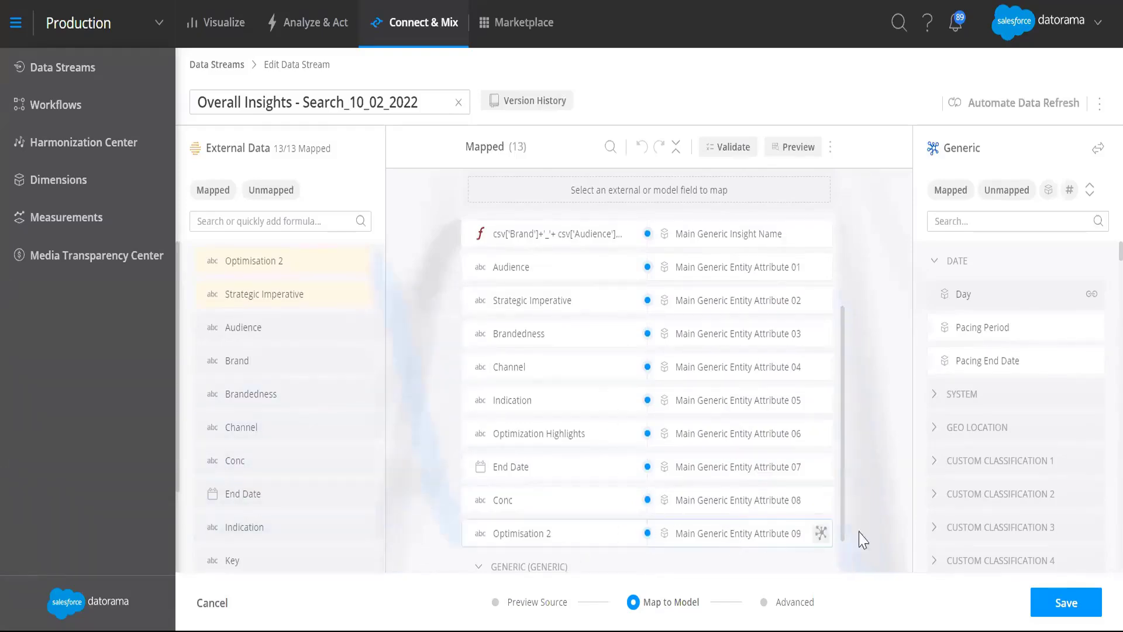
{"action": "left_click_drag", "start_coordinate": [847, 521], "coordinate": [845, 537]}
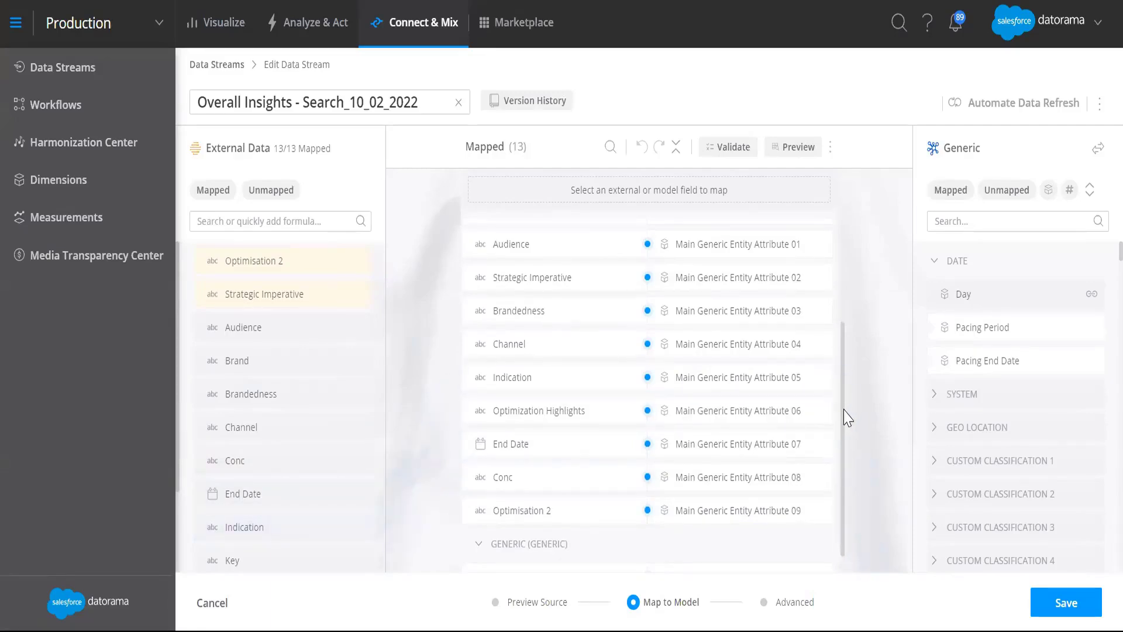
{"action": "scroll", "coordinate": [848, 320], "scroll_direction": "up", "scroll_amount": 3}
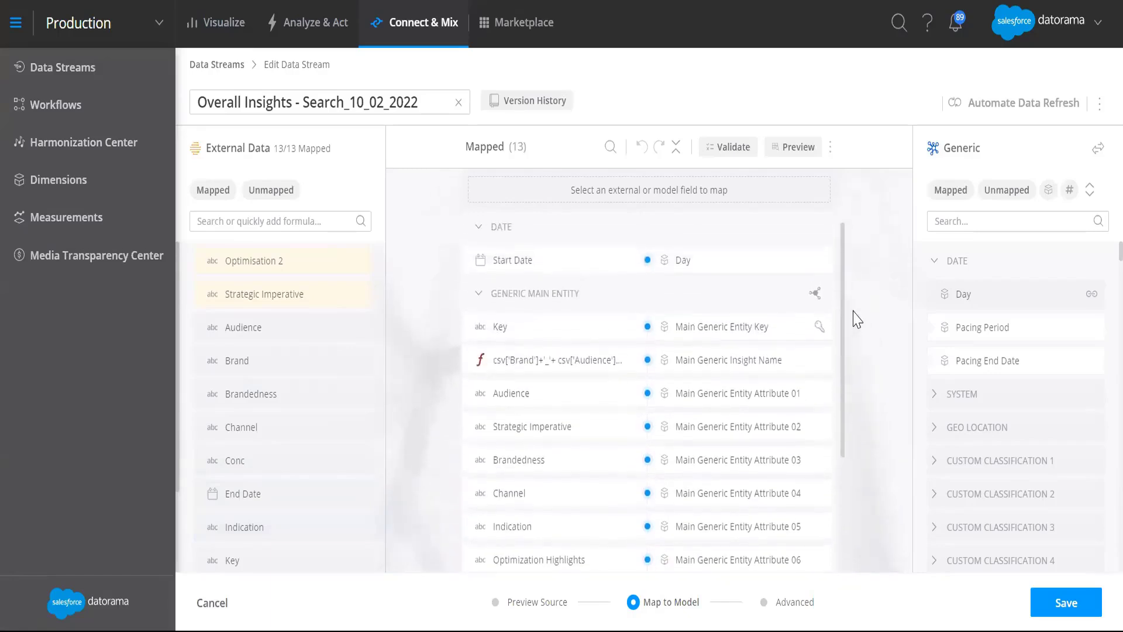
{"action": "scroll", "coordinate": [848, 386], "scroll_direction": "down", "scroll_amount": 3}
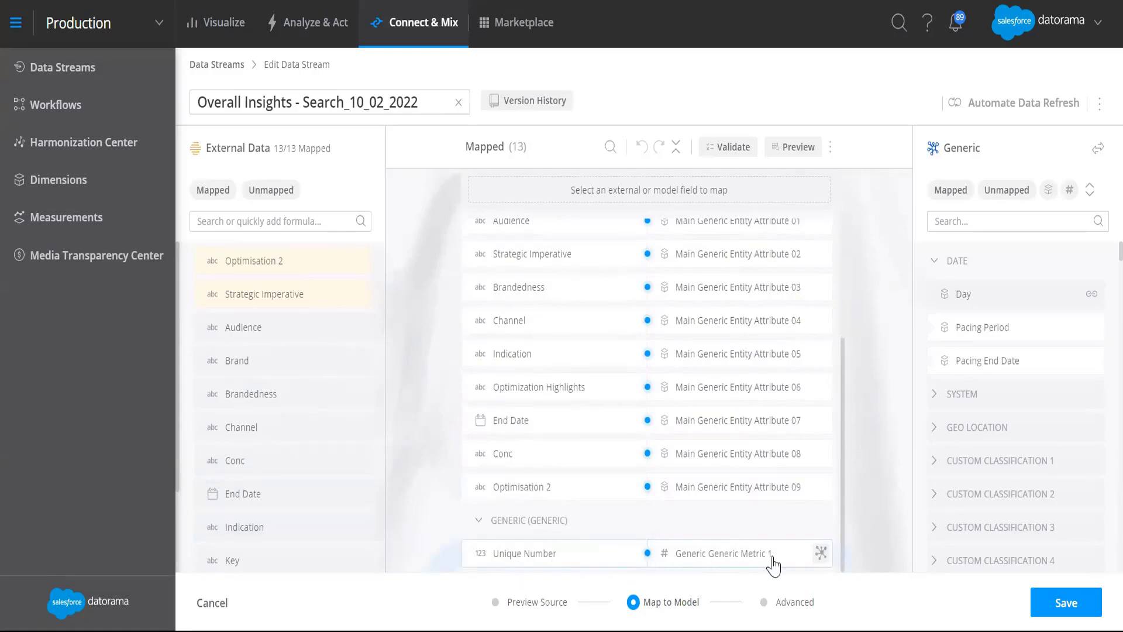
{"action": "scroll", "coordinate": [817, 532], "scroll_direction": "up", "scroll_amount": 3}
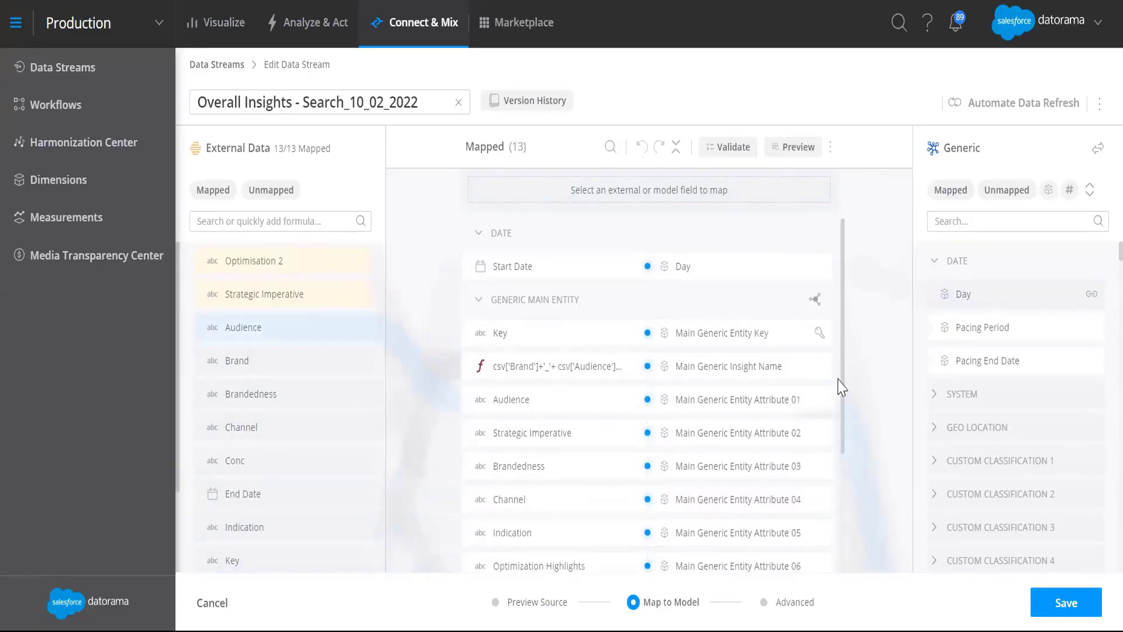
{"action": "scroll", "coordinate": [848, 409], "scroll_direction": "down", "scroll_amount": 1}
{"action": "scroll", "coordinate": [848, 507], "scroll_direction": "down", "scroll_amount": 1}
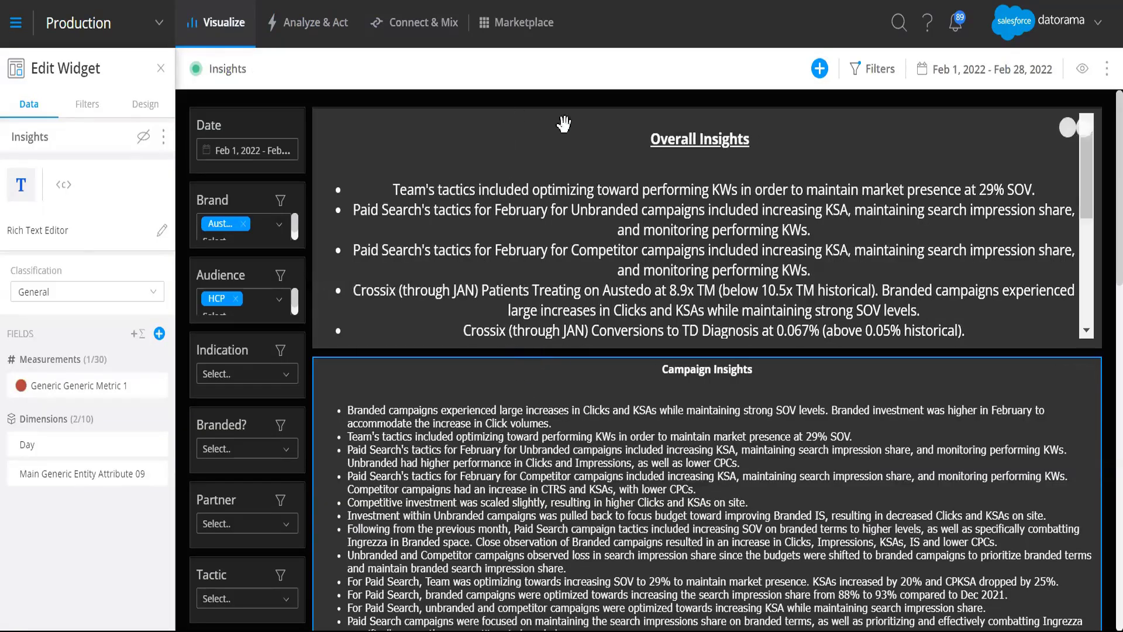
Step: Add a Rich Text widget to the Insights dashboard, place it in the empty area beside the filters, and view its blank text editor
{"action": "left_click", "coordinate": [895, 118]}
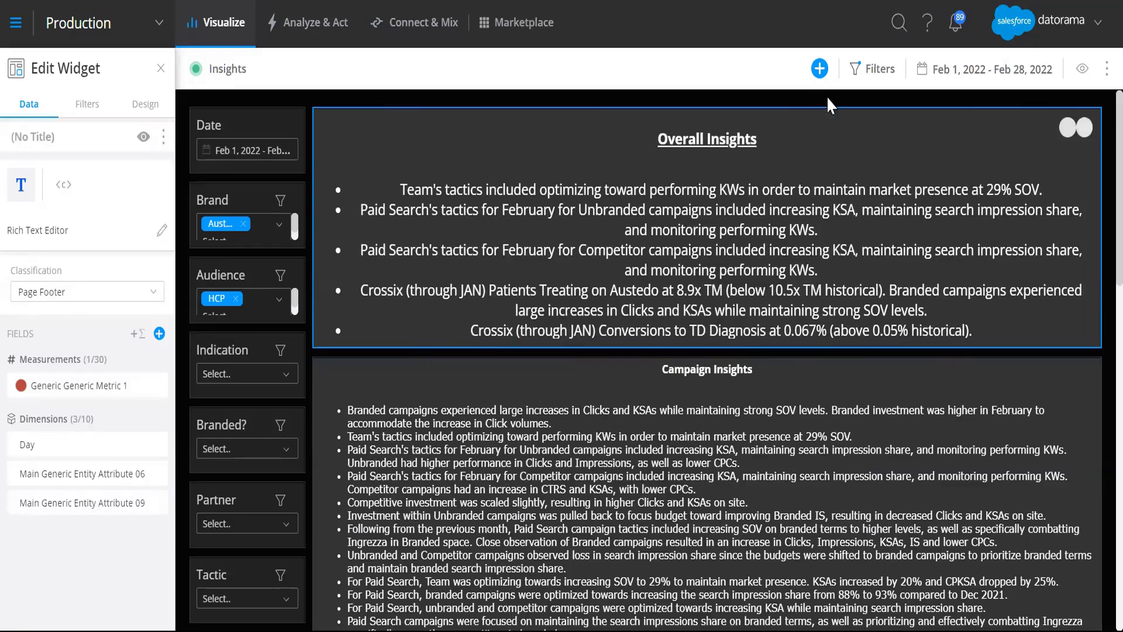
{"action": "left_click", "coordinate": [816, 72]}
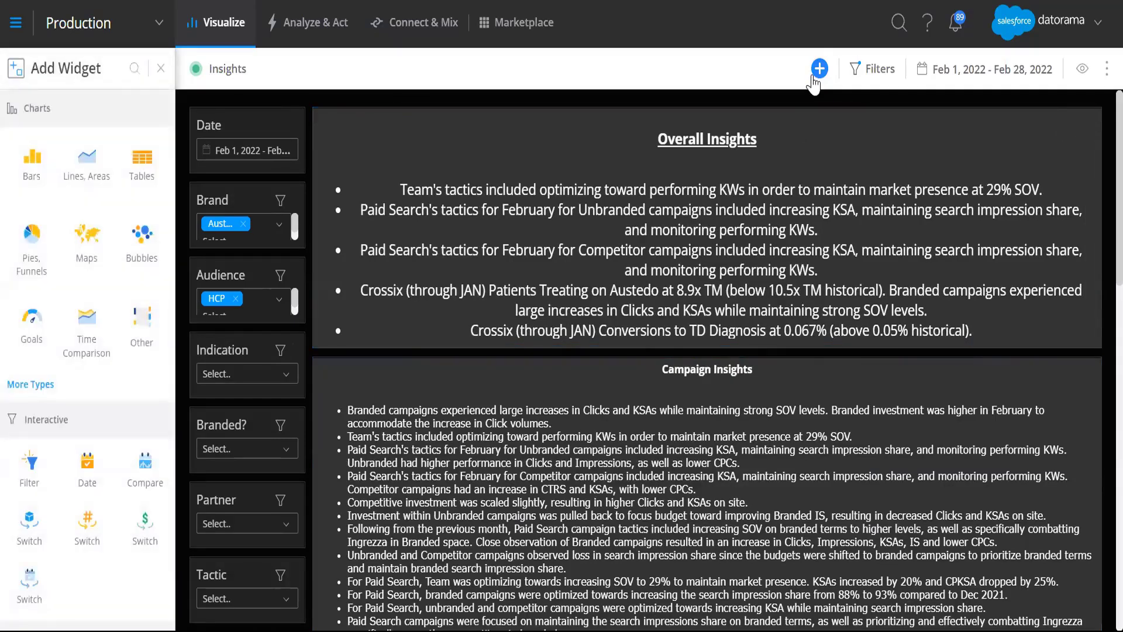
{"action": "scroll", "coordinate": [100, 404], "scroll_direction": "down", "scroll_amount": 3}
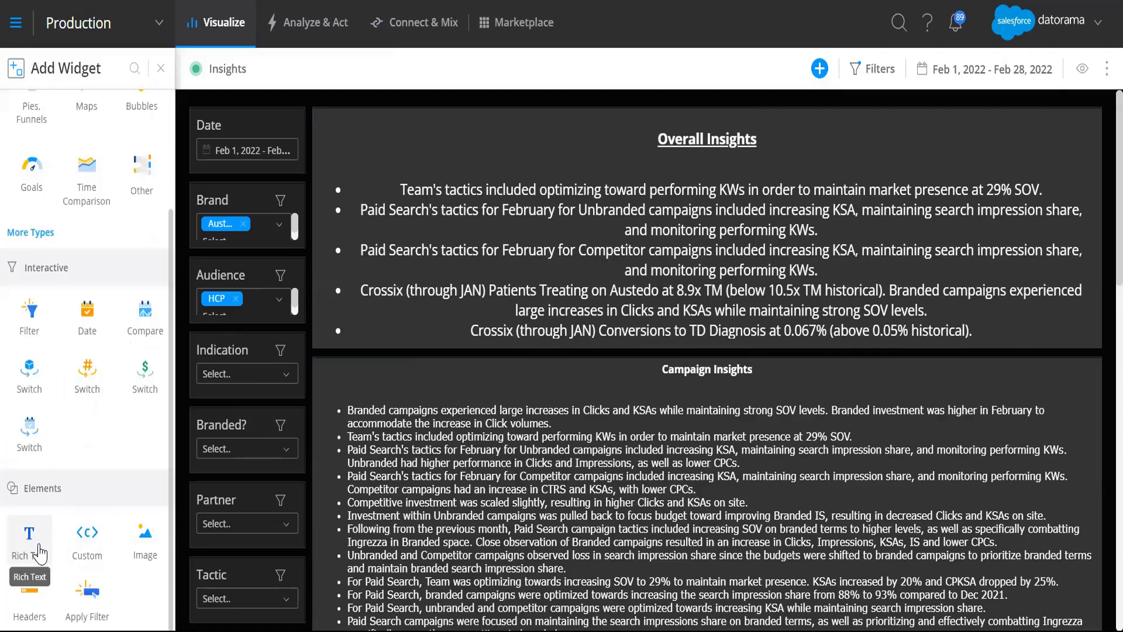
{"action": "left_click", "coordinate": [29, 541]}
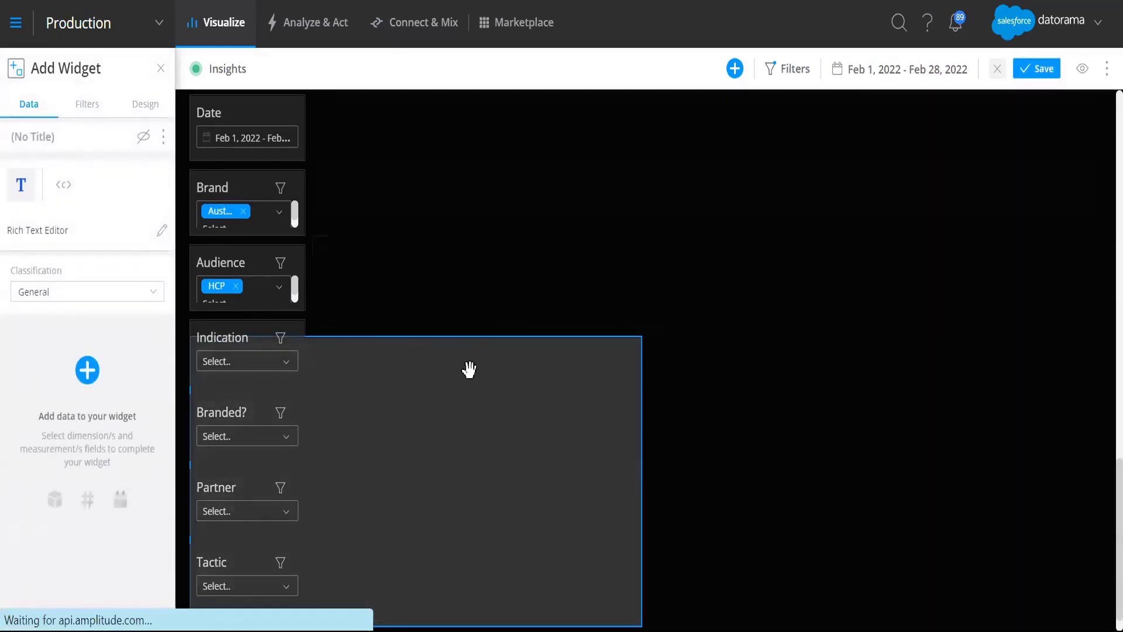
{"action": "left_click_drag", "start_coordinate": [454, 353], "coordinate": [690, 316]}
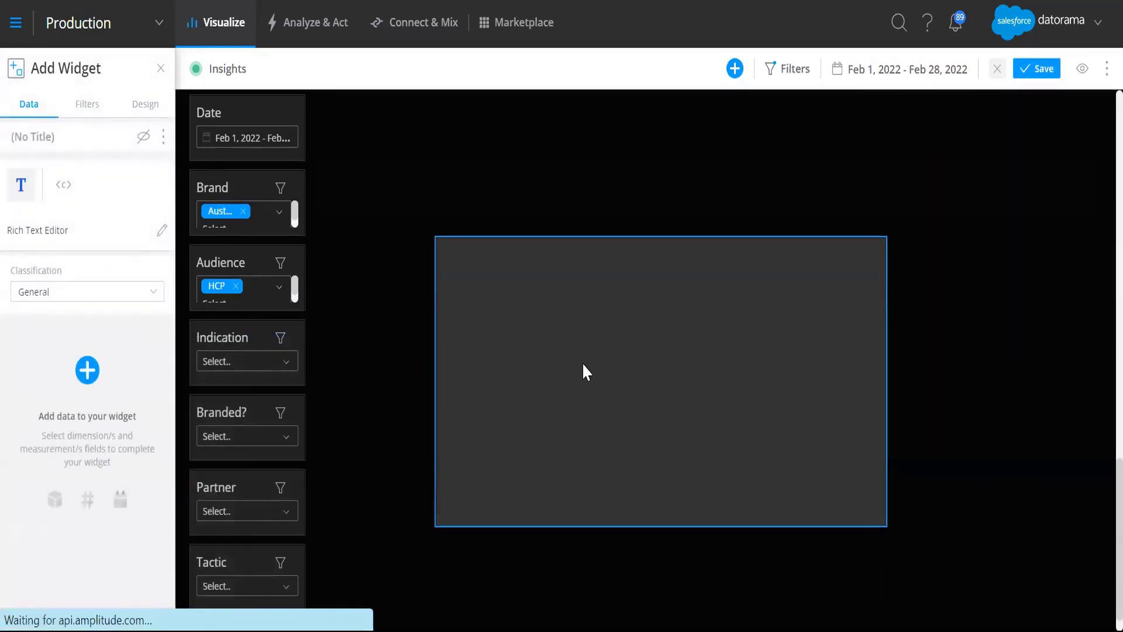
{"action": "left_click", "coordinate": [163, 232]}
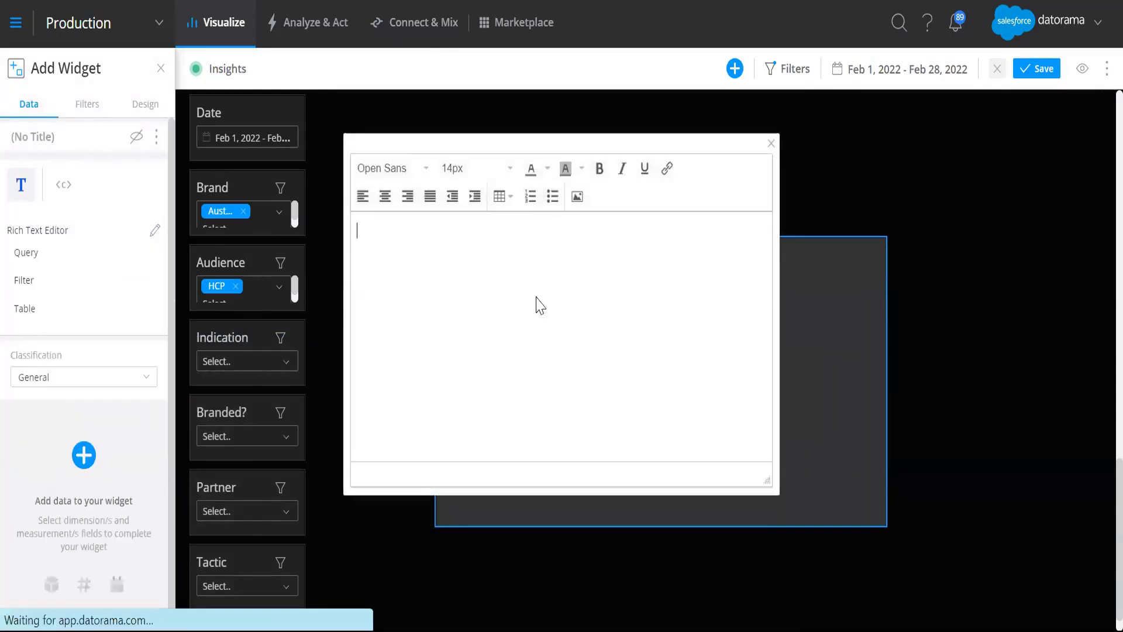
{"action": "left_click", "coordinate": [771, 144]}
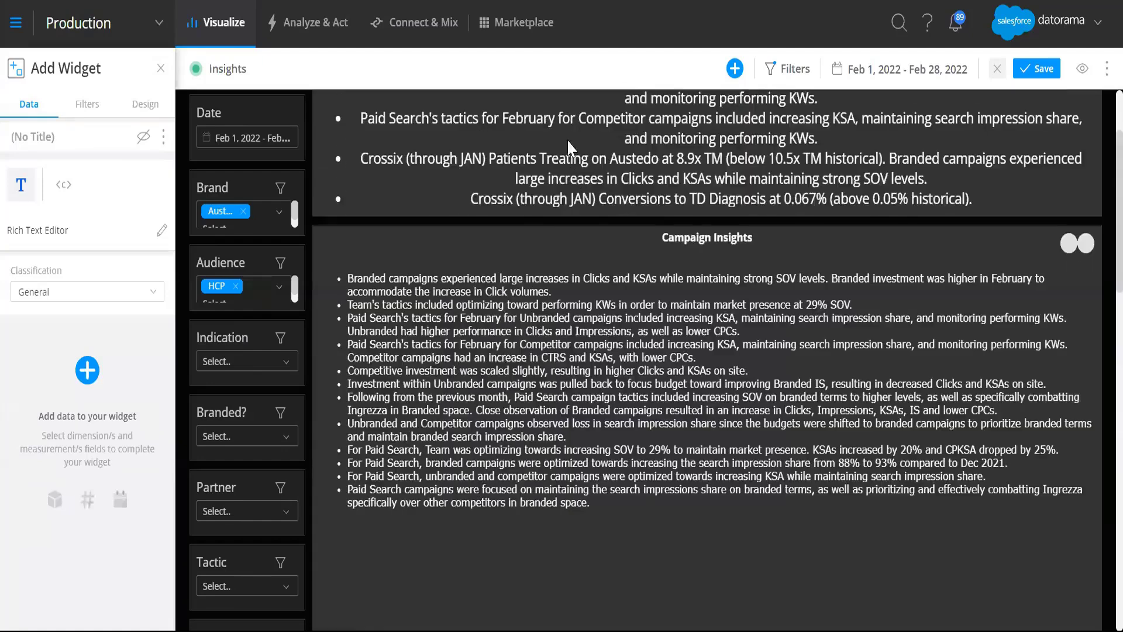
Step: Open the Overall Insights widget's rich text and examine its query lines for Main Generic Entity Attribute 06 and 09
{"action": "scroll", "coordinate": [568, 141], "scroll_direction": "up", "scroll_amount": 3}
{"action": "left_click", "coordinate": [565, 126]}
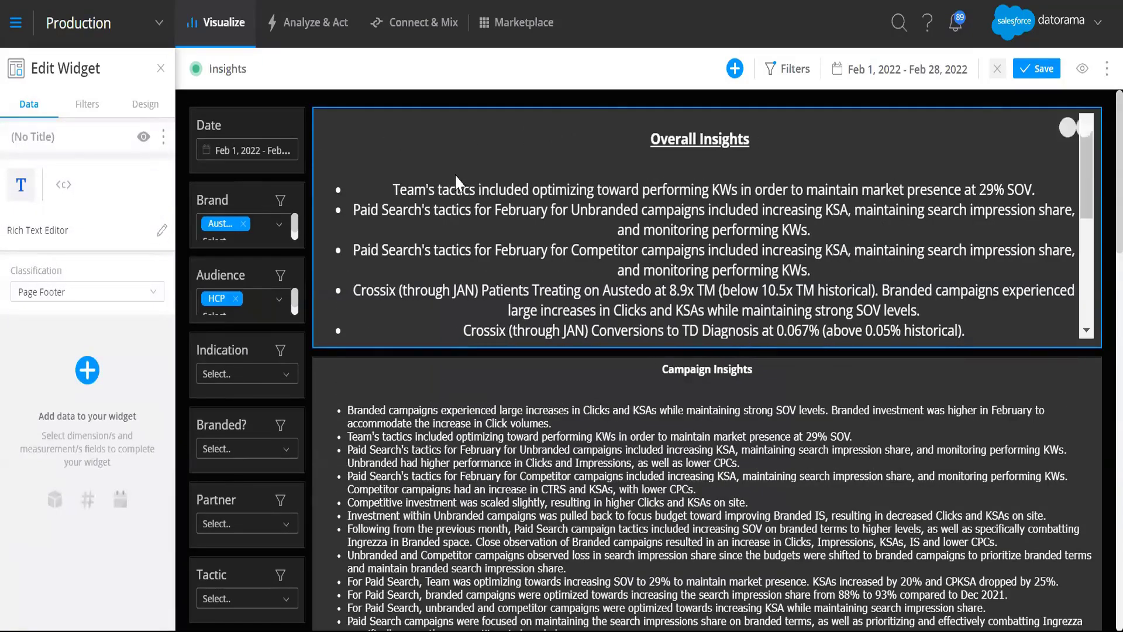
{"action": "left_click", "coordinate": [158, 232]}
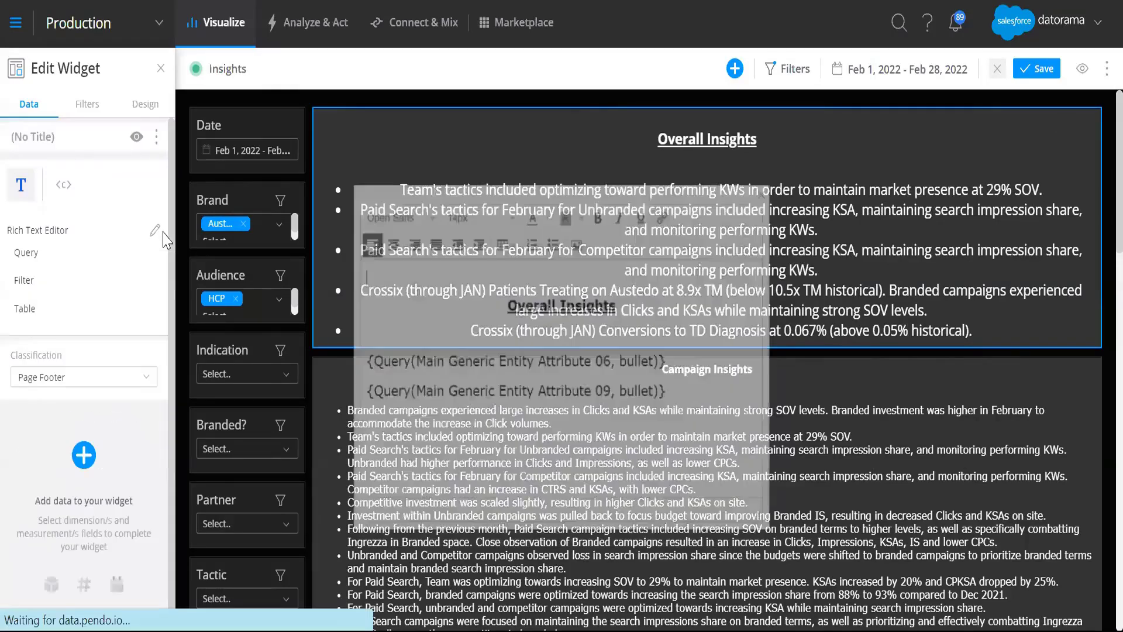
{"action": "left_click", "coordinate": [672, 350]}
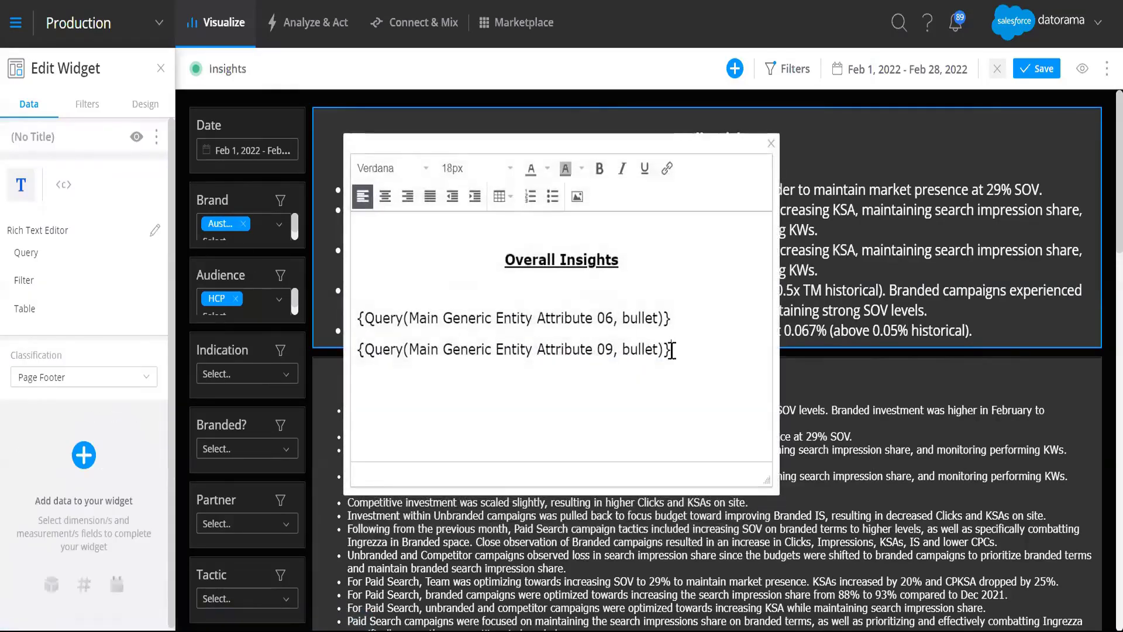
{"action": "left_click_drag", "start_coordinate": [671, 350], "coordinate": [585, 322]}
{"action": "left_click", "coordinate": [380, 275]}
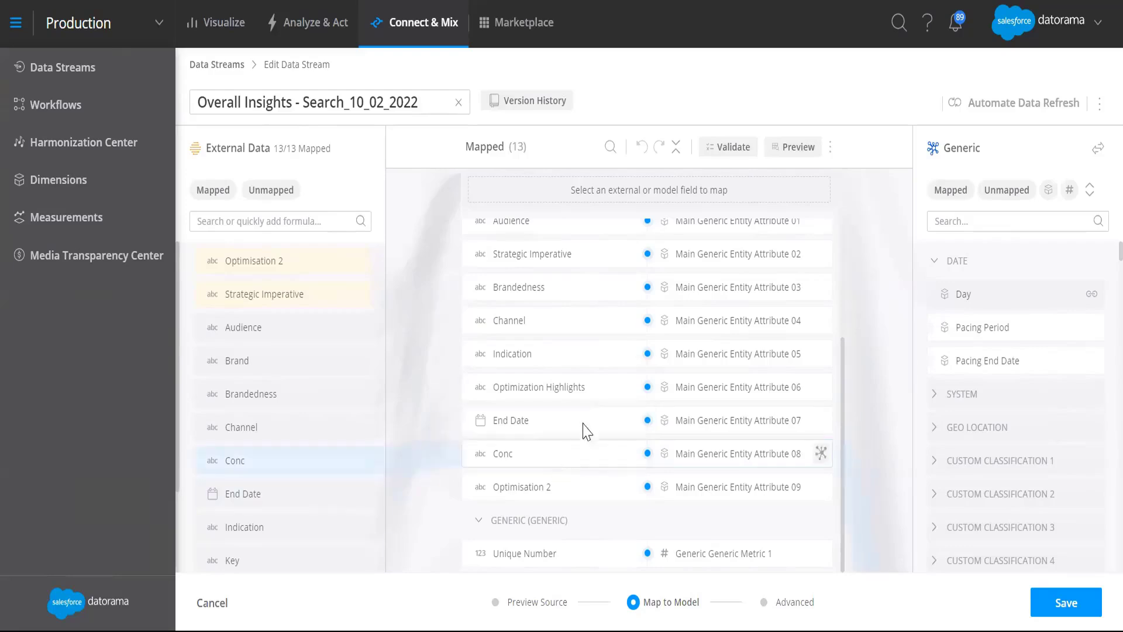
Step: Inspect the data stream's Optimization Highlights mapping to Main Generic Entity Attribute 06, and compare it with the query lines in the Overall Insights text
{"action": "left_click", "coordinate": [760, 389]}
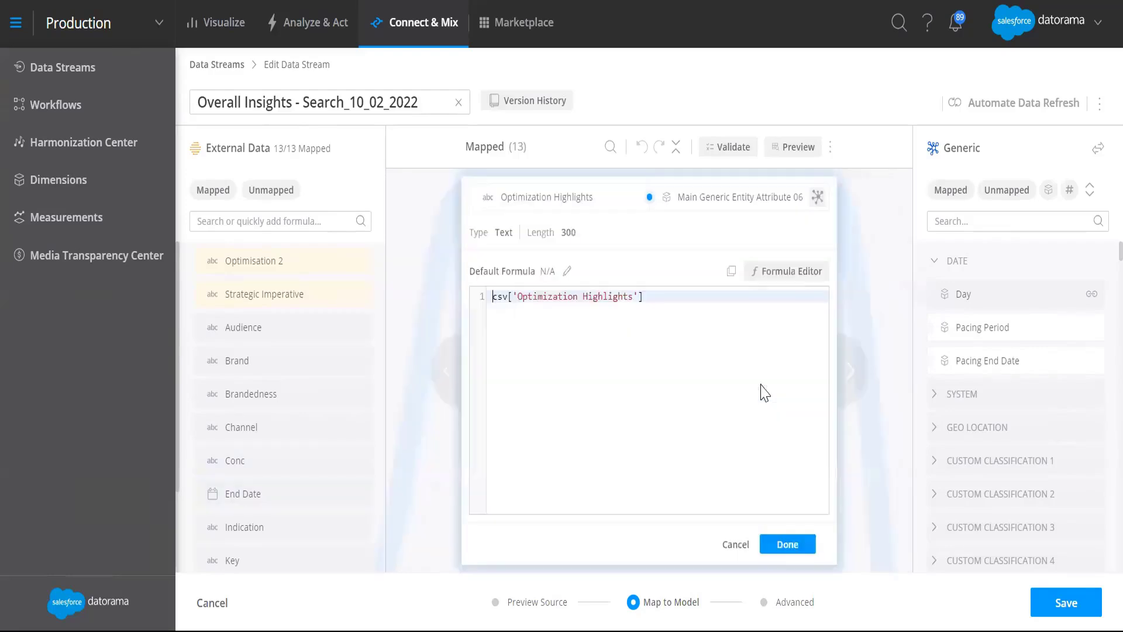
{"action": "left_click", "coordinate": [732, 546]}
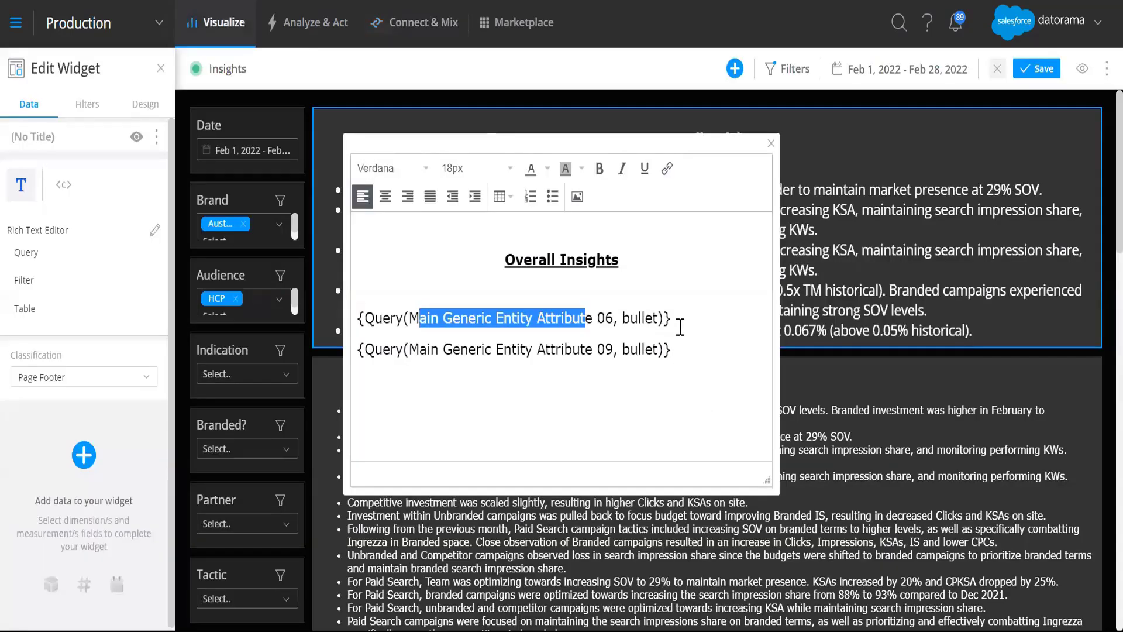
{"action": "left_click", "coordinate": [680, 327]}
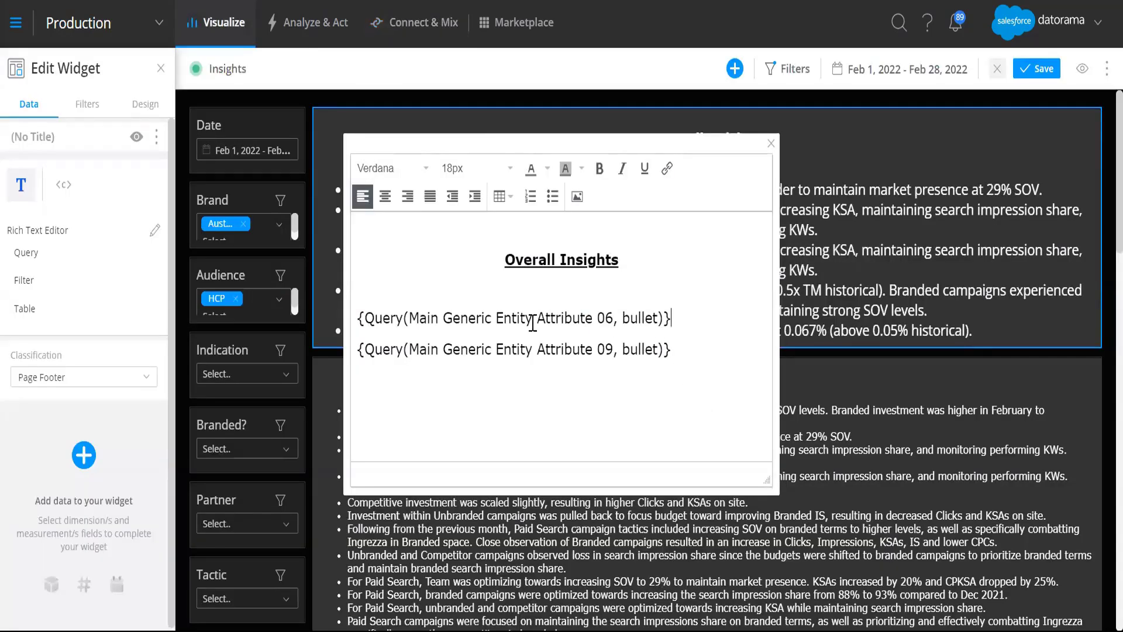
{"action": "left_click_drag", "start_coordinate": [391, 318], "coordinate": [638, 318]}
{"action": "left_click_drag", "start_coordinate": [396, 349], "coordinate": [649, 357]}
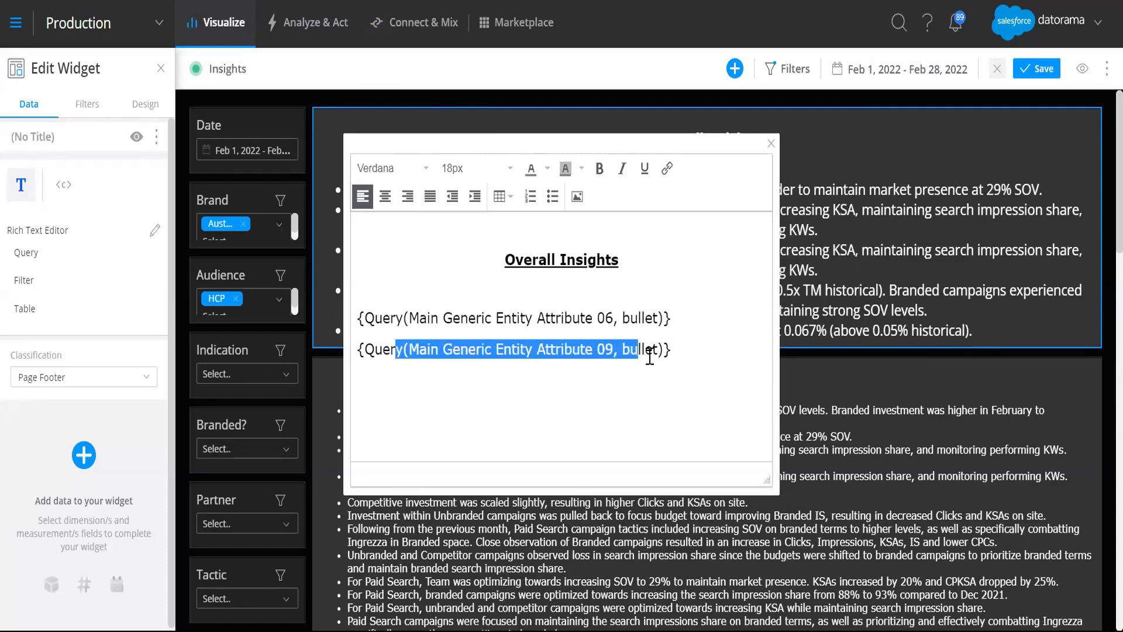
{"action": "left_click", "coordinate": [696, 341]}
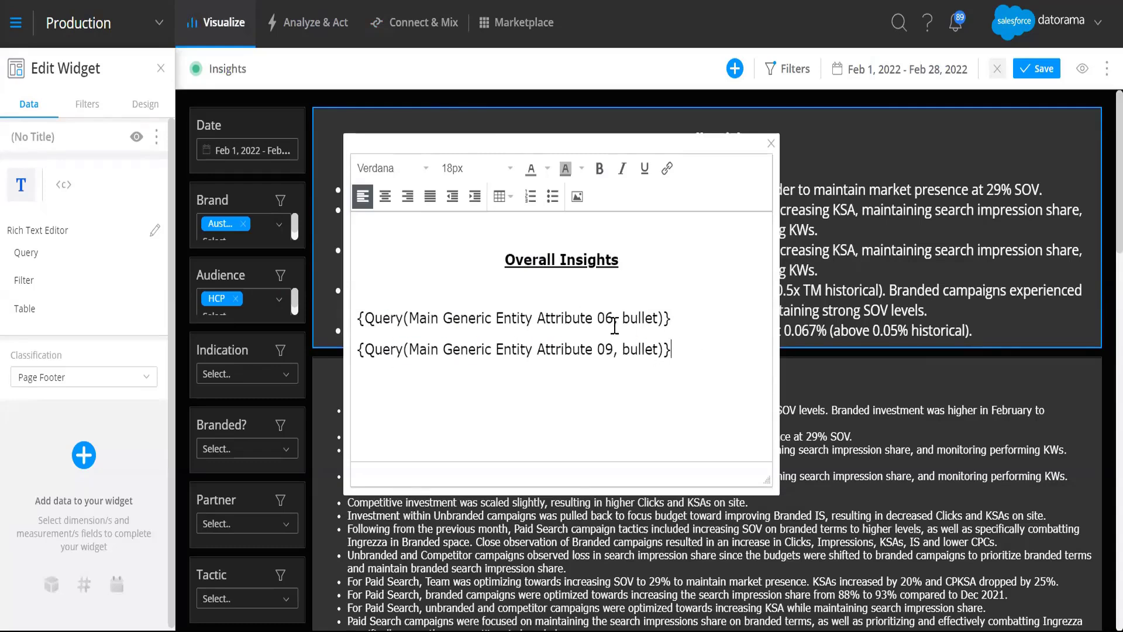
{"action": "left_click", "coordinate": [770, 144]}
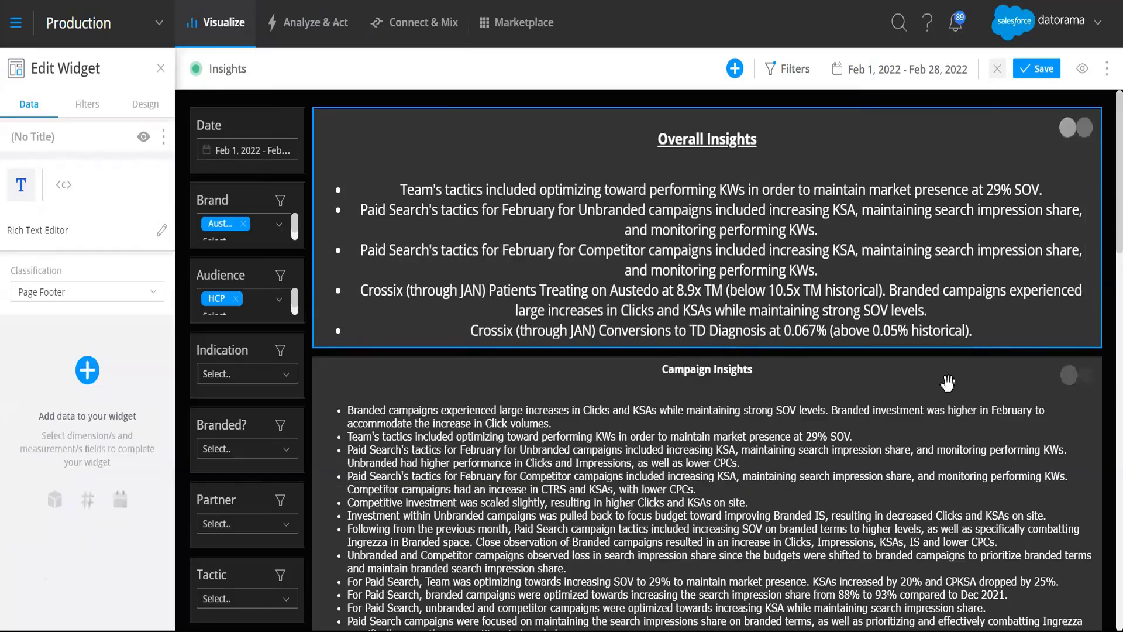
{"action": "left_click", "coordinate": [159, 233]}
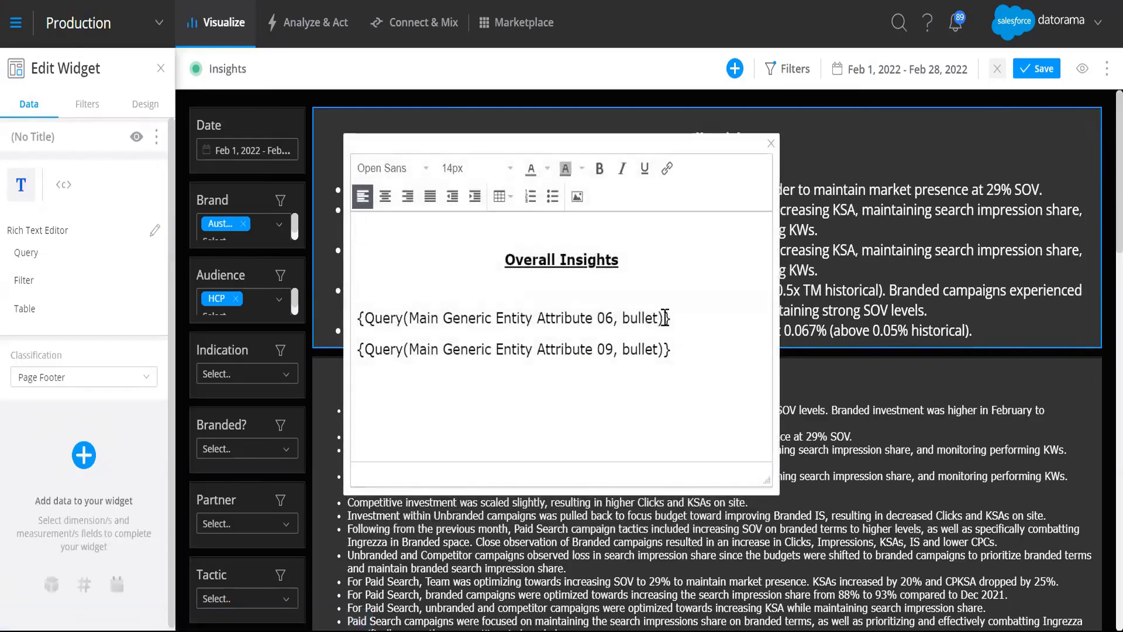
{"action": "left_click", "coordinate": [771, 144]}
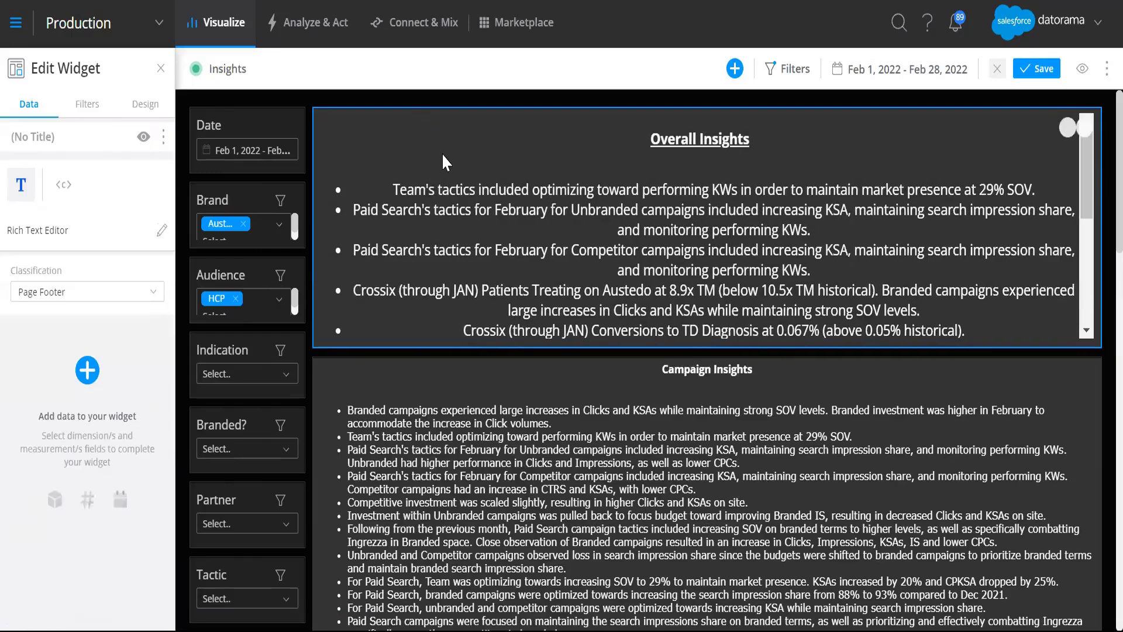
Step: Add a Filter widget based on the harmonized Brand dimension to the dashboard and delete it again
{"action": "left_click", "coordinate": [735, 69]}
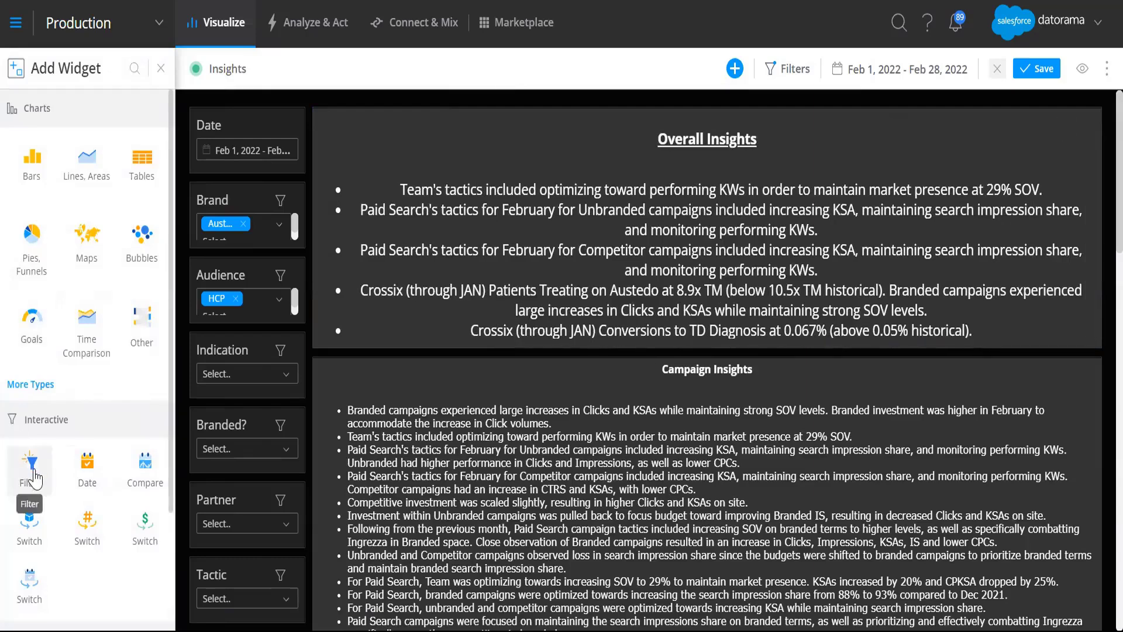
{"action": "left_click", "coordinate": [32, 465]}
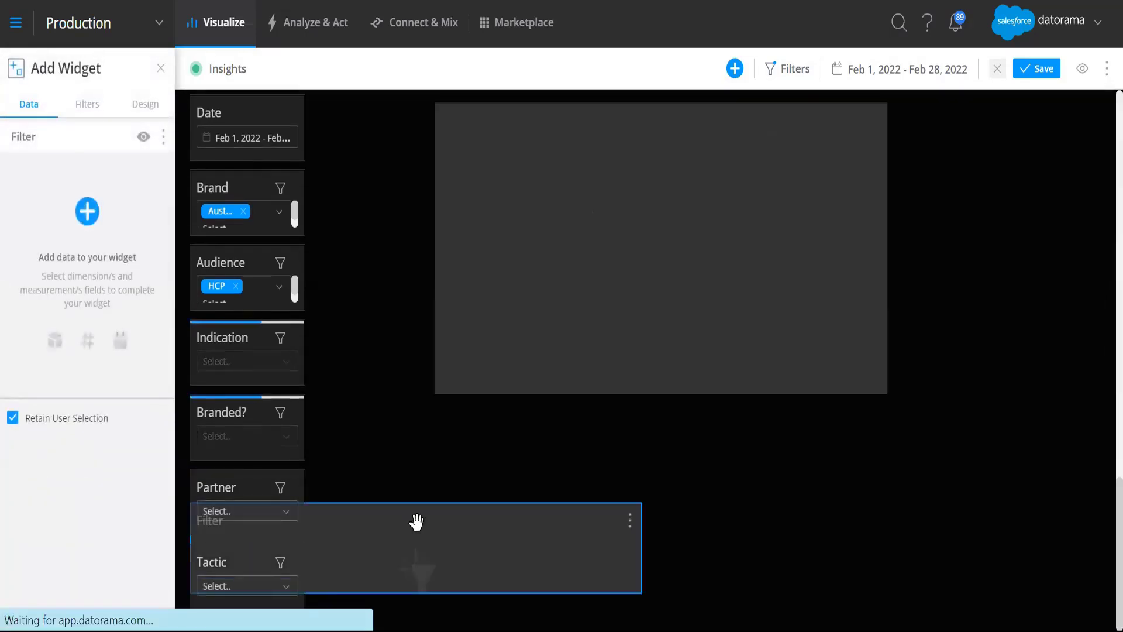
{"action": "left_click", "coordinate": [87, 211]}
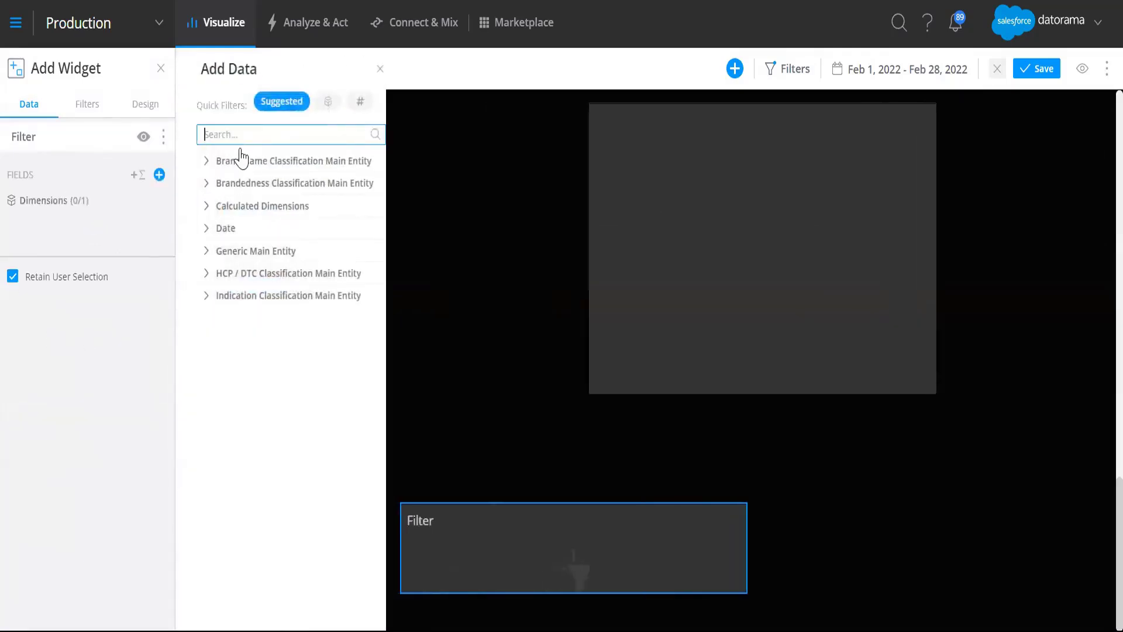
{"action": "left_click", "coordinate": [296, 104]}
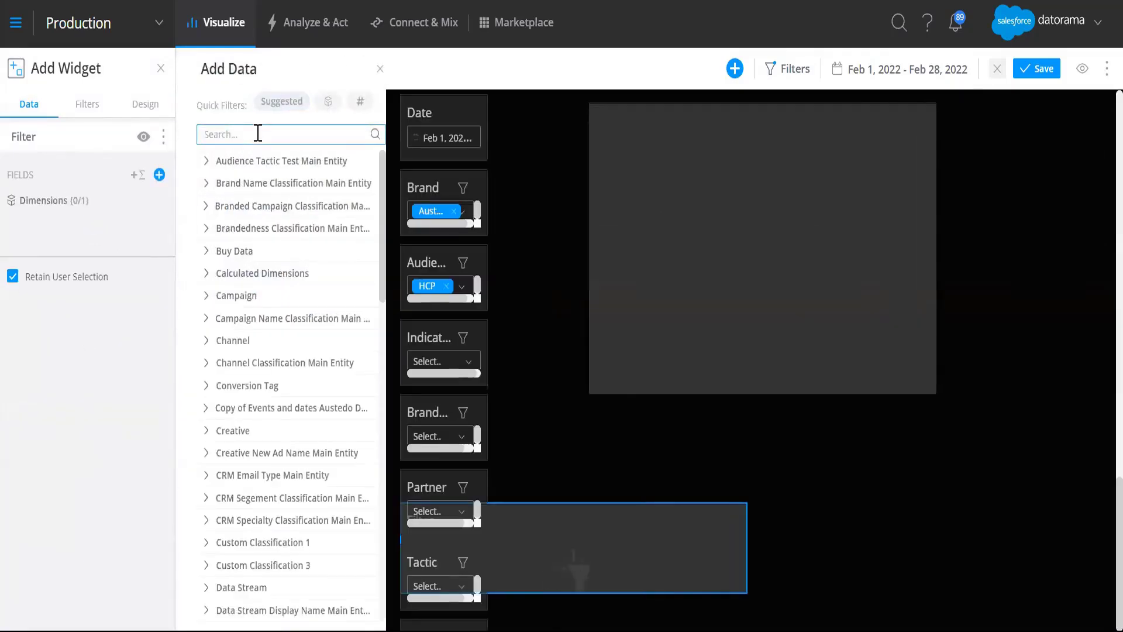
{"action": "type", "text": "brand"}
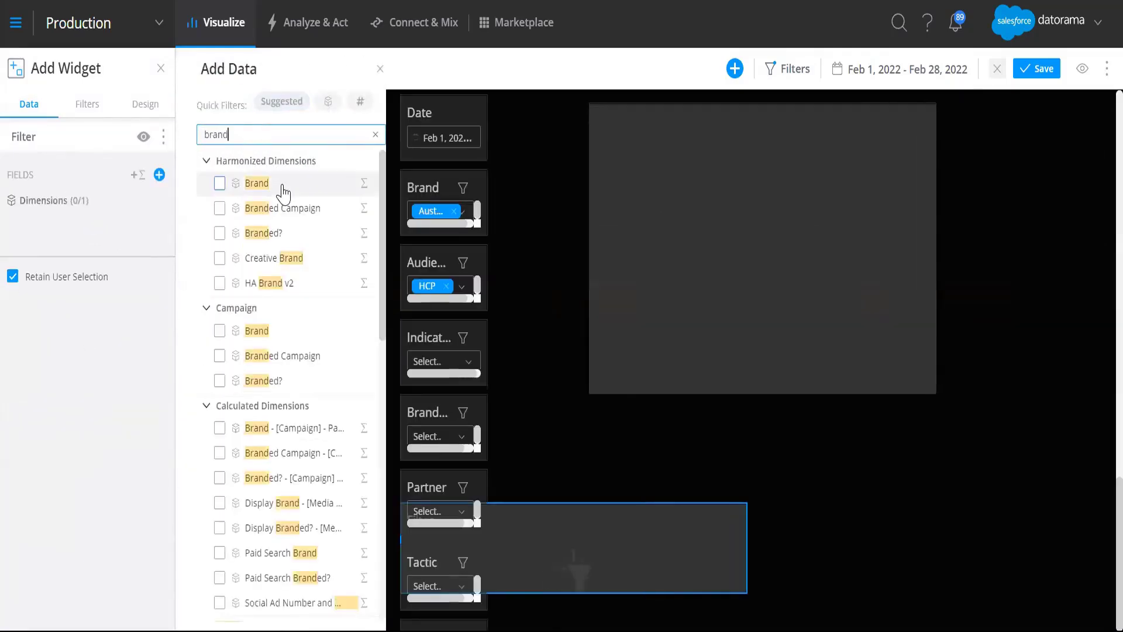
{"action": "left_click", "coordinate": [257, 183]}
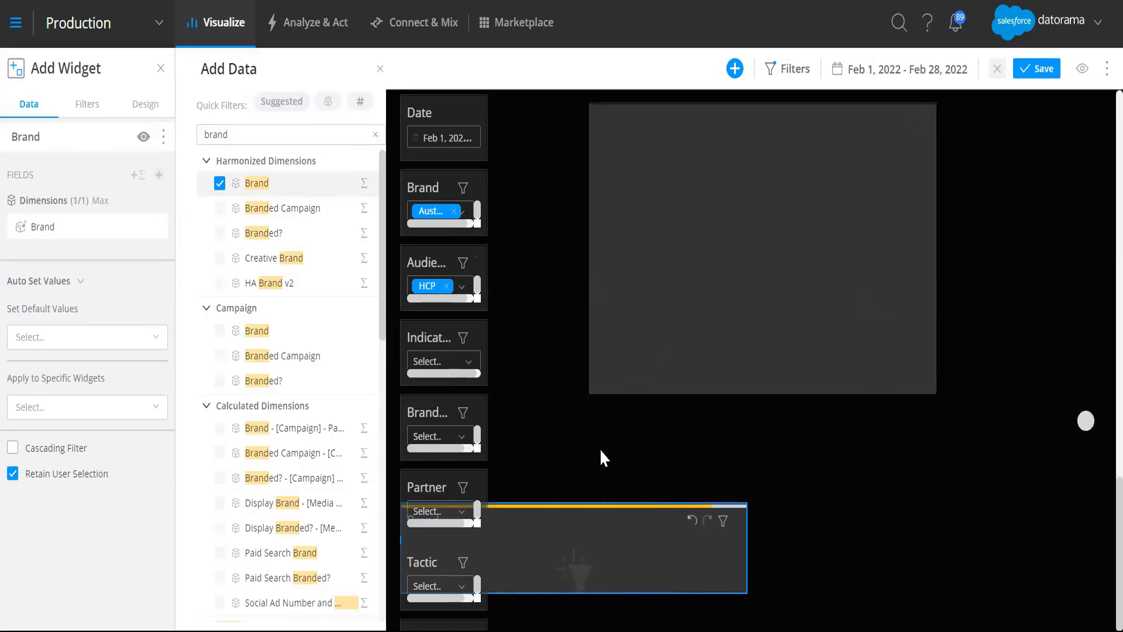
{"action": "left_click", "coordinate": [382, 69]}
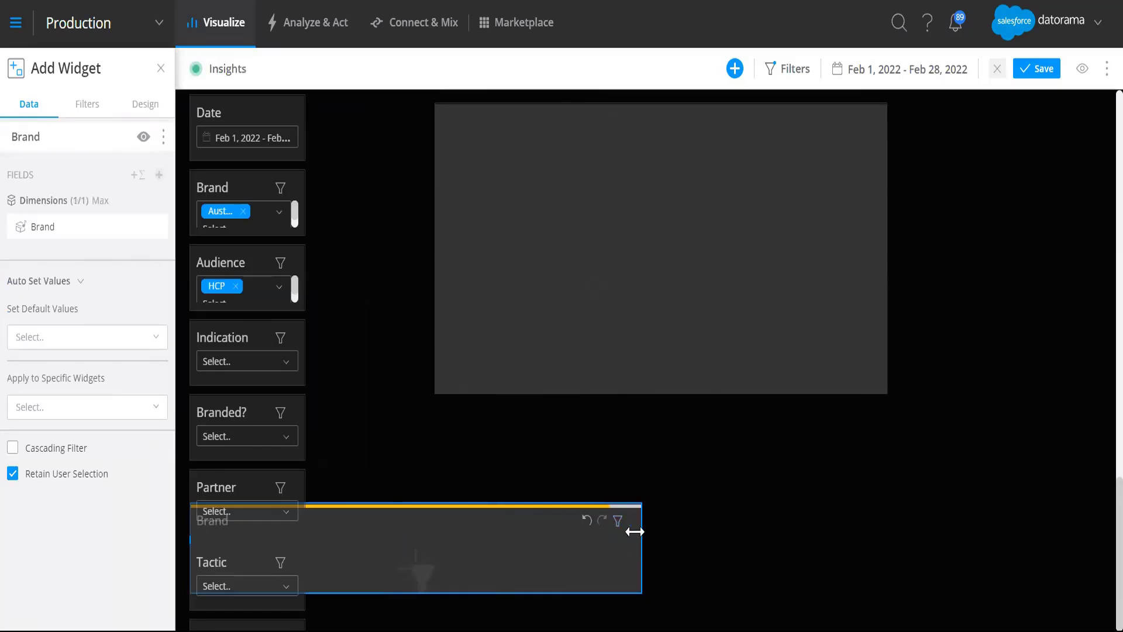
{"action": "left_click", "coordinate": [631, 526]}
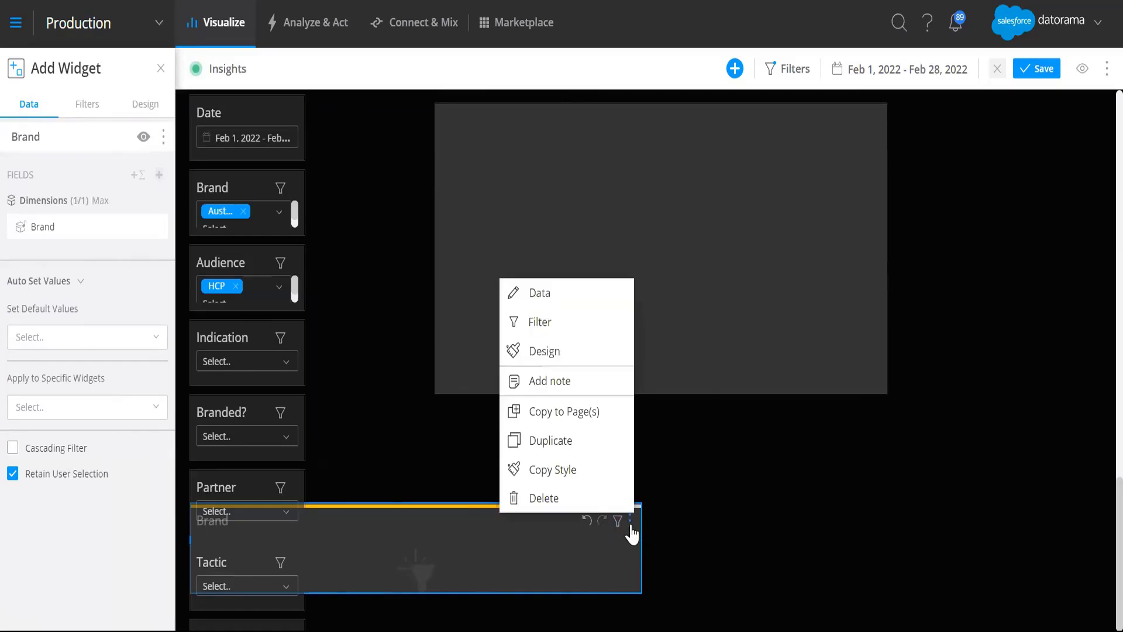
{"action": "left_click", "coordinate": [583, 499]}
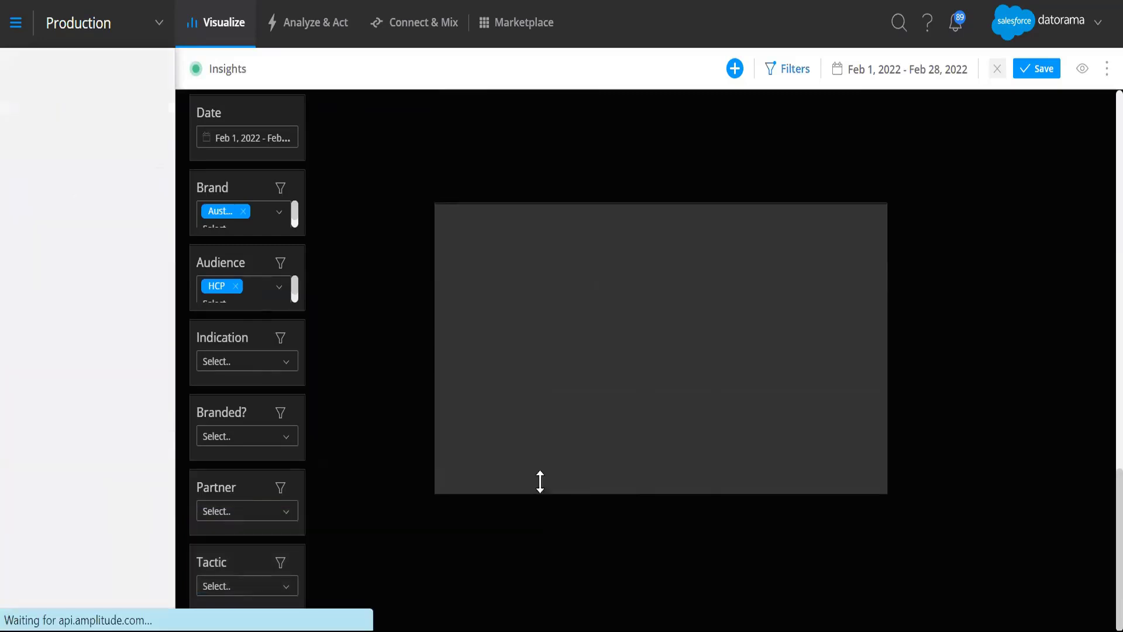
Step: Inspect the Brand filter's settings and compare the title fields of the Overall Insights and Campaign Insights widgets
{"action": "left_click", "coordinate": [232, 183]}
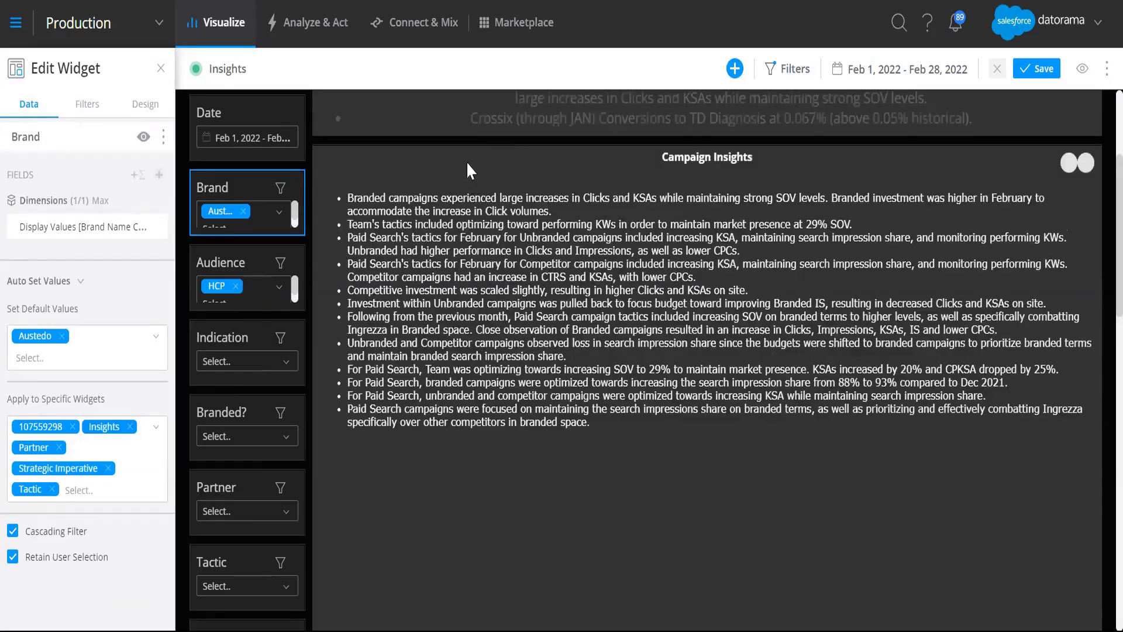
{"action": "left_click", "coordinate": [471, 115]}
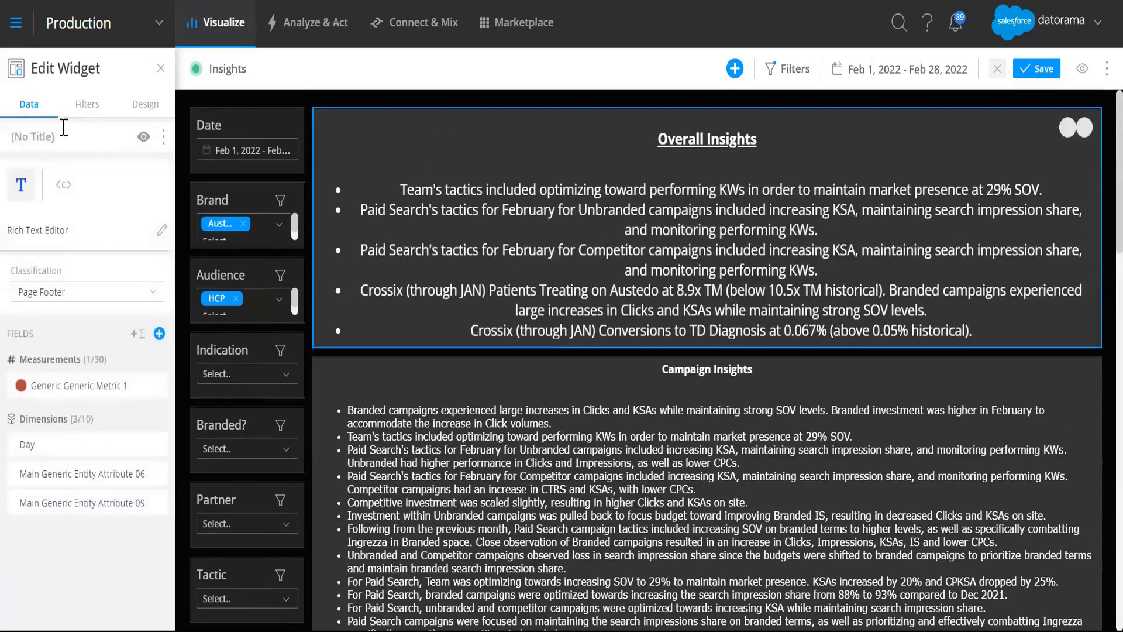
{"action": "left_click", "coordinate": [52, 137]}
{"action": "left_click_drag", "start_coordinate": [54, 136], "coordinate": [6, 135]}
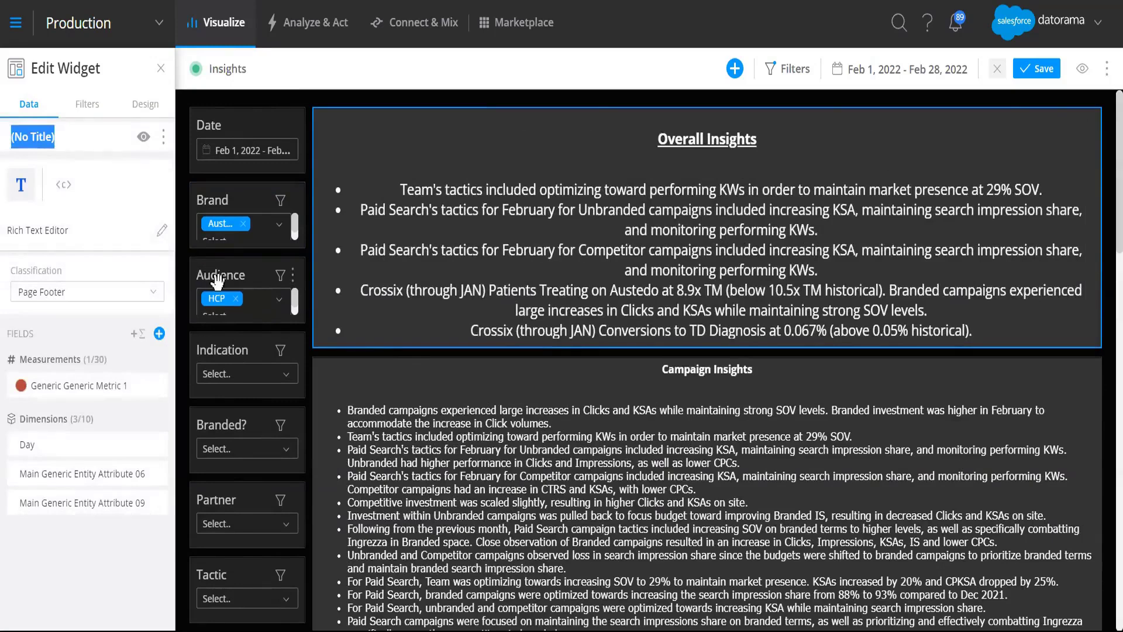
{"action": "left_click", "coordinate": [386, 367]}
{"action": "left_click", "coordinate": [73, 137]}
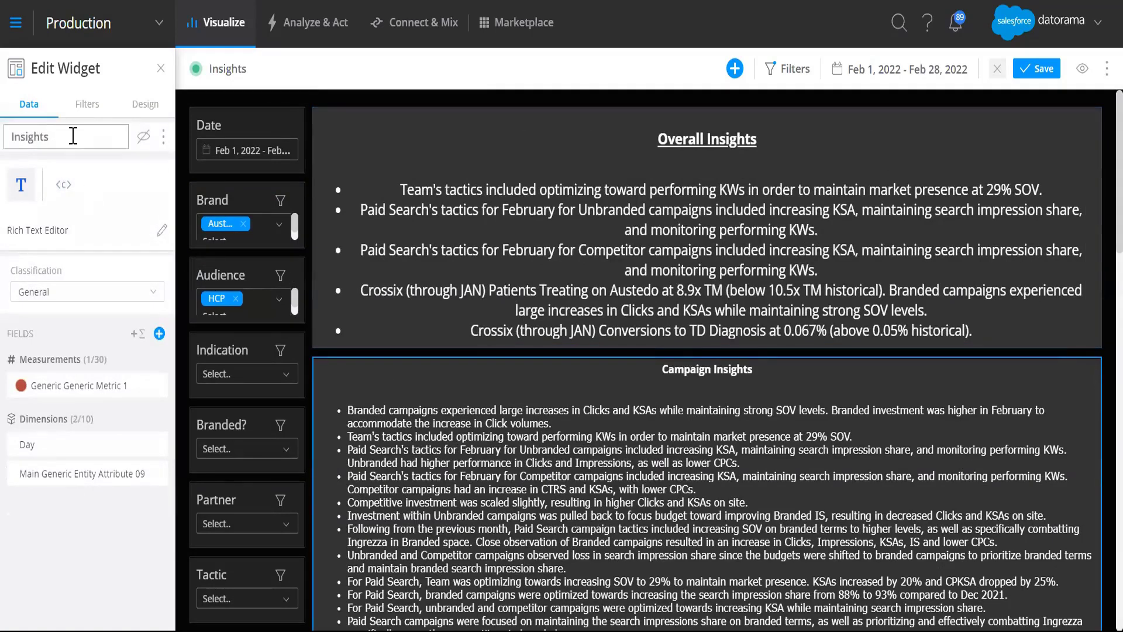
{"action": "left_click_drag", "start_coordinate": [73, 138], "coordinate": [3, 131]}
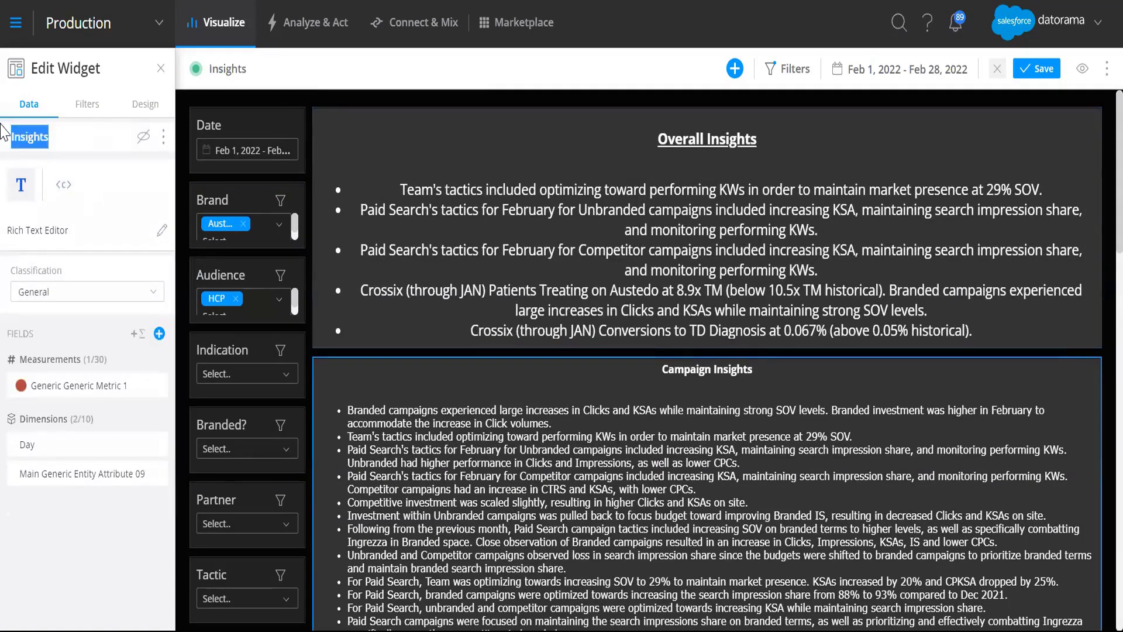
Step: Examine which widgets are selected in the Brand filter's Apply to Specific Widgets list
{"action": "left_click", "coordinate": [250, 197]}
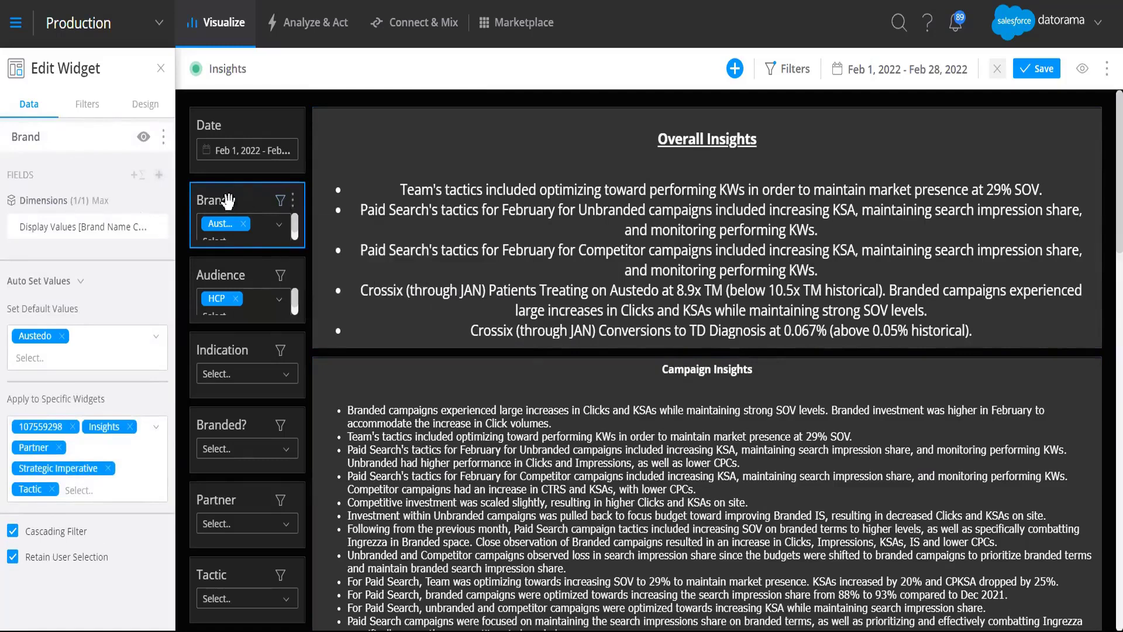
{"action": "left_click", "coordinate": [286, 226]}
{"action": "left_click", "coordinate": [206, 188]}
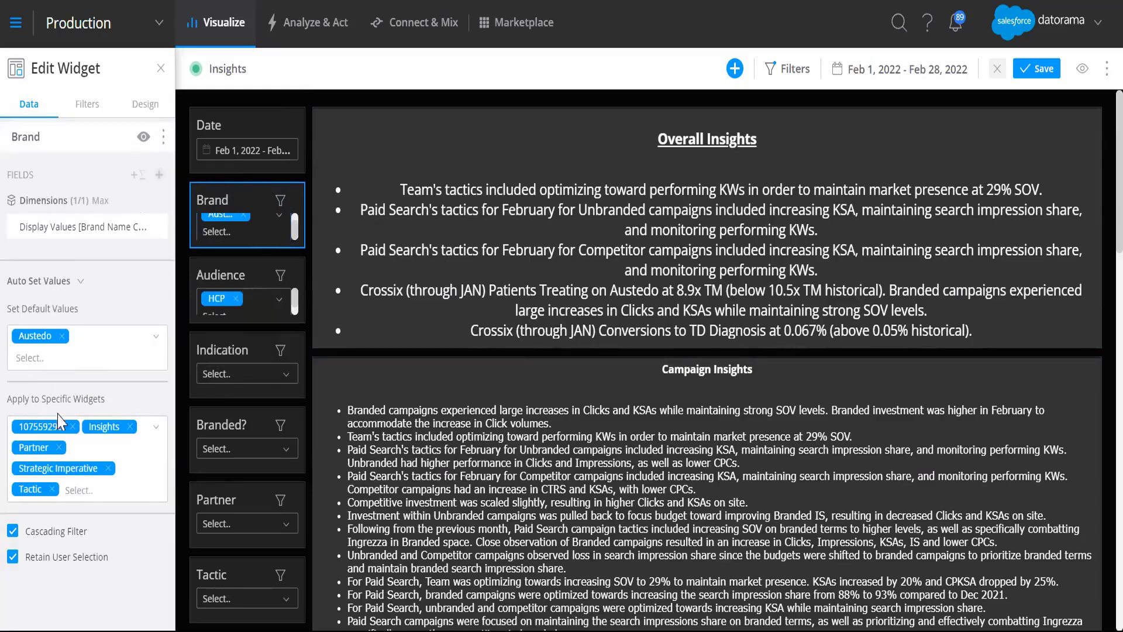
{"action": "left_click", "coordinate": [79, 490]}
{"action": "scroll", "coordinate": [123, 556], "scroll_direction": "down", "scroll_amount": 3}
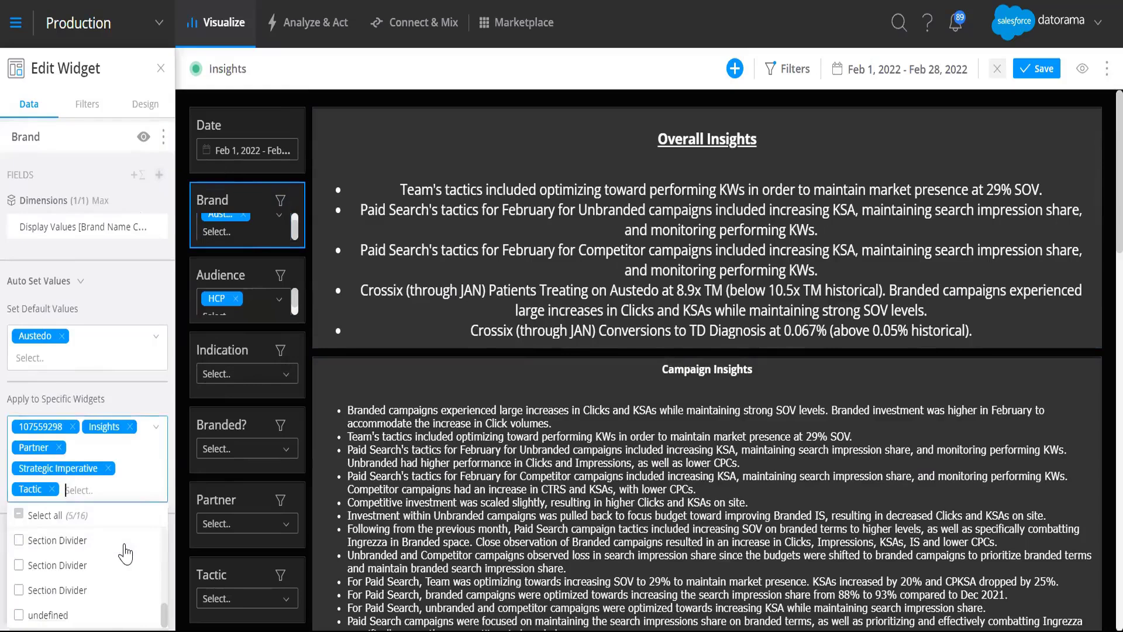
{"action": "scroll", "coordinate": [124, 553], "scroll_direction": "up", "scroll_amount": 2}
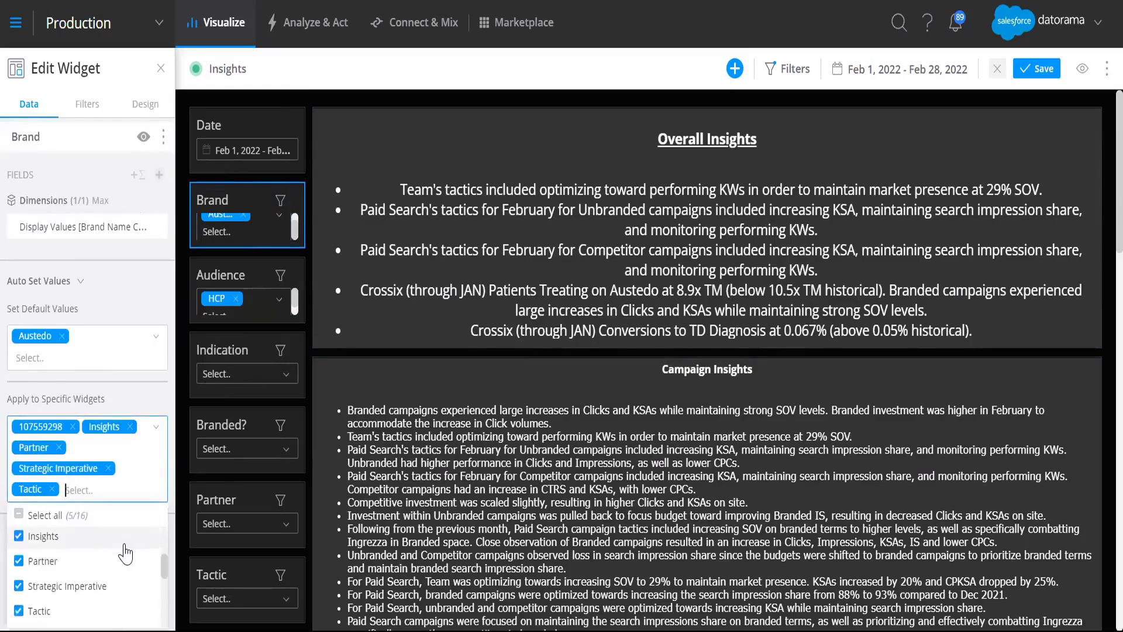
{"action": "scroll", "coordinate": [124, 553], "scroll_direction": "down", "scroll_amount": 2}
{"action": "scroll", "coordinate": [70, 550], "scroll_direction": "up", "scroll_amount": 2}
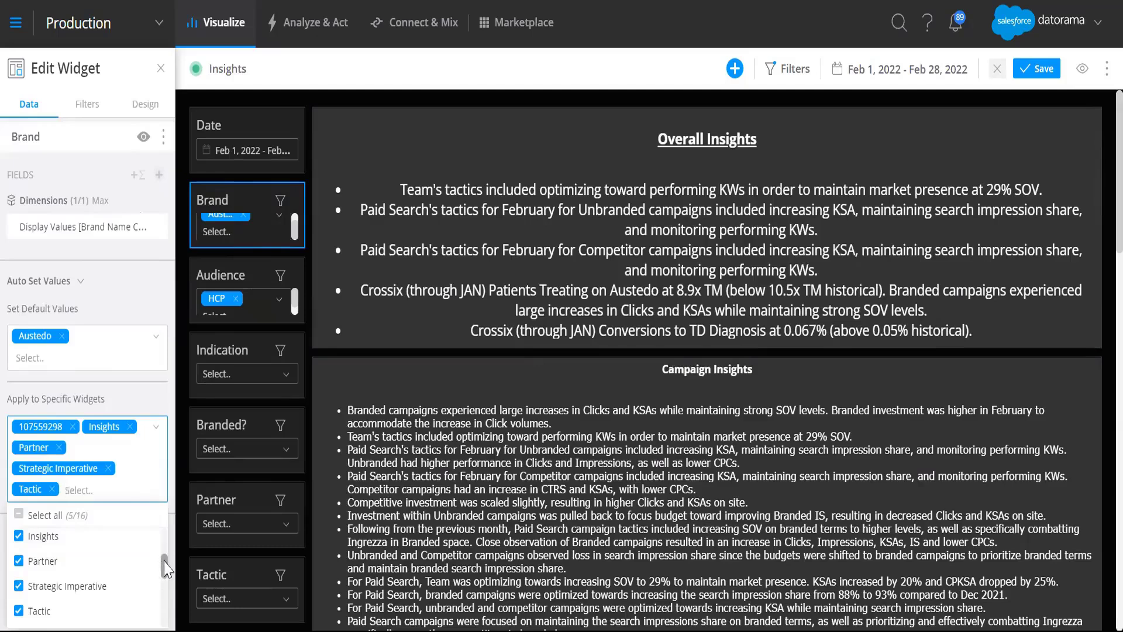
{"action": "scroll", "coordinate": [166, 568], "scroll_direction": "down", "scroll_amount": 3}
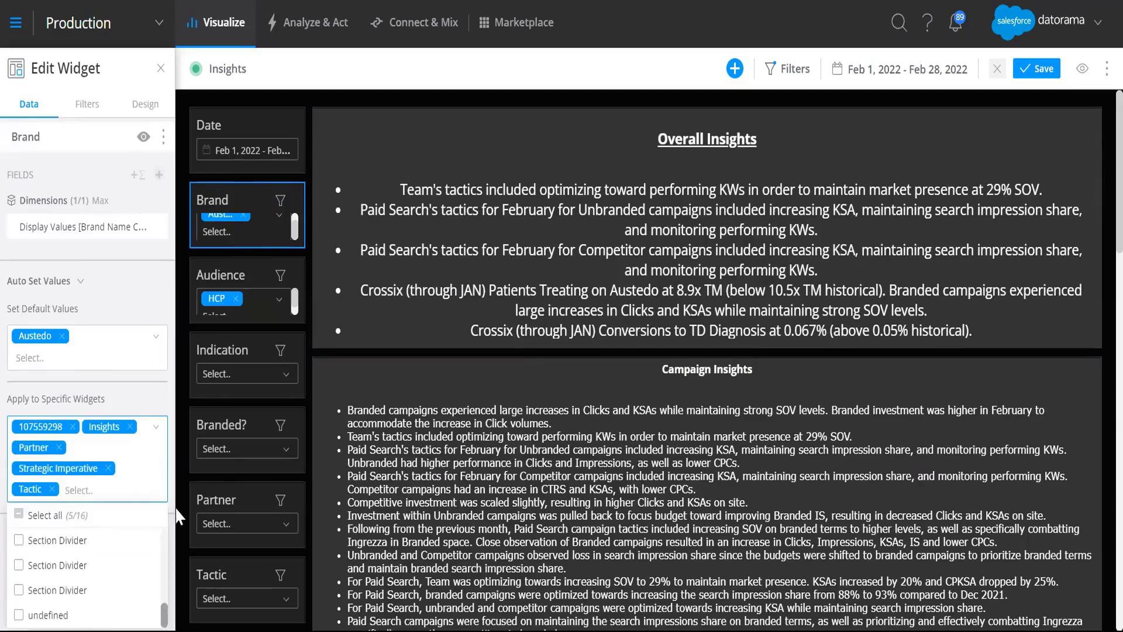
{"action": "scroll", "coordinate": [158, 556], "scroll_direction": "up", "scroll_amount": 5}
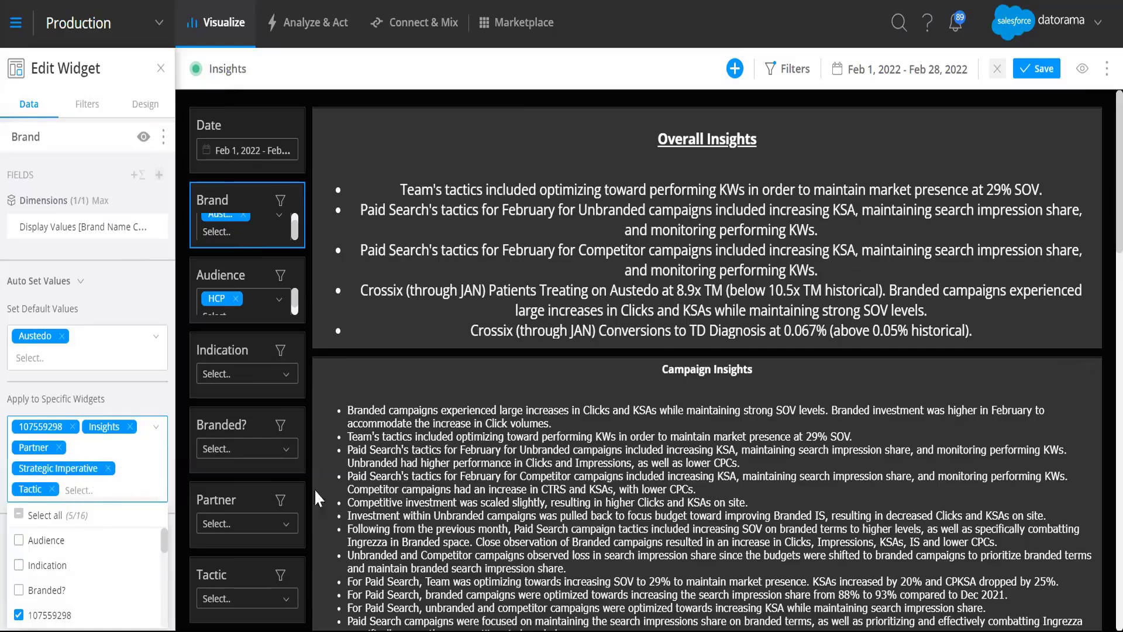
Step: Check the titles of both insights widgets against the Brand filter's Apply to Specific Widgets choices
{"action": "left_click", "coordinate": [369, 369]}
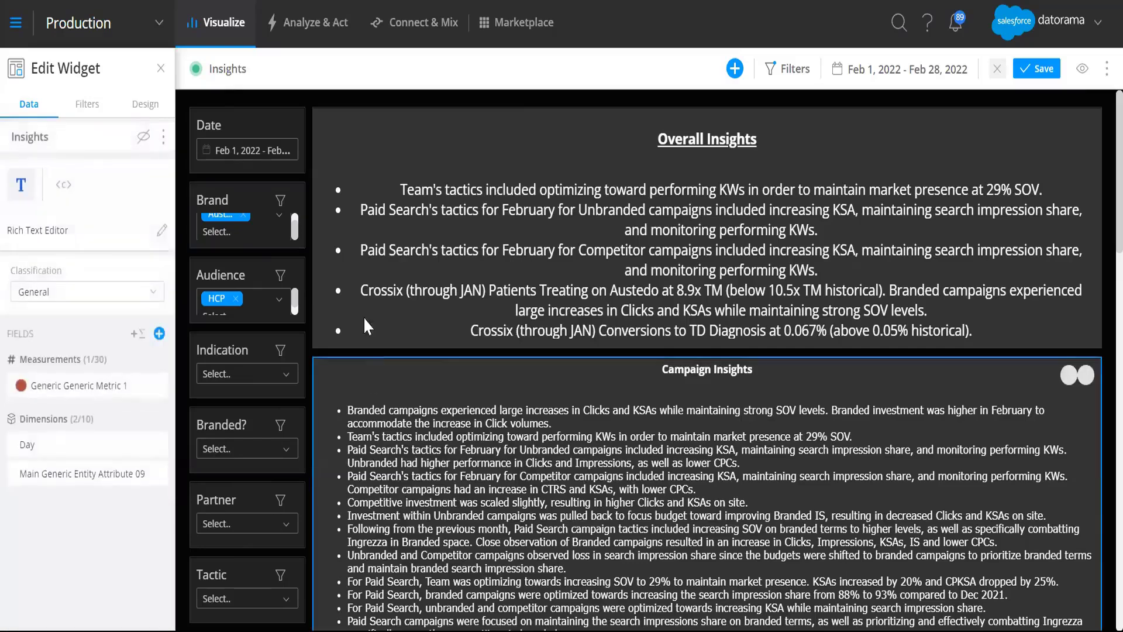
{"action": "left_click", "coordinate": [382, 122]}
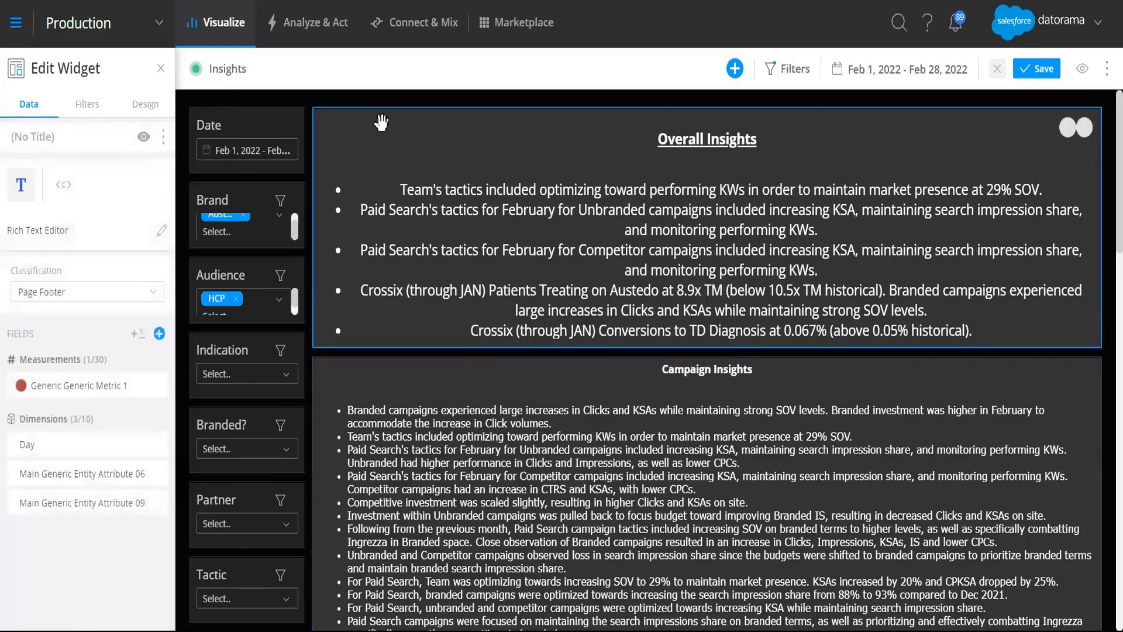
{"action": "left_click", "coordinate": [76, 135]}
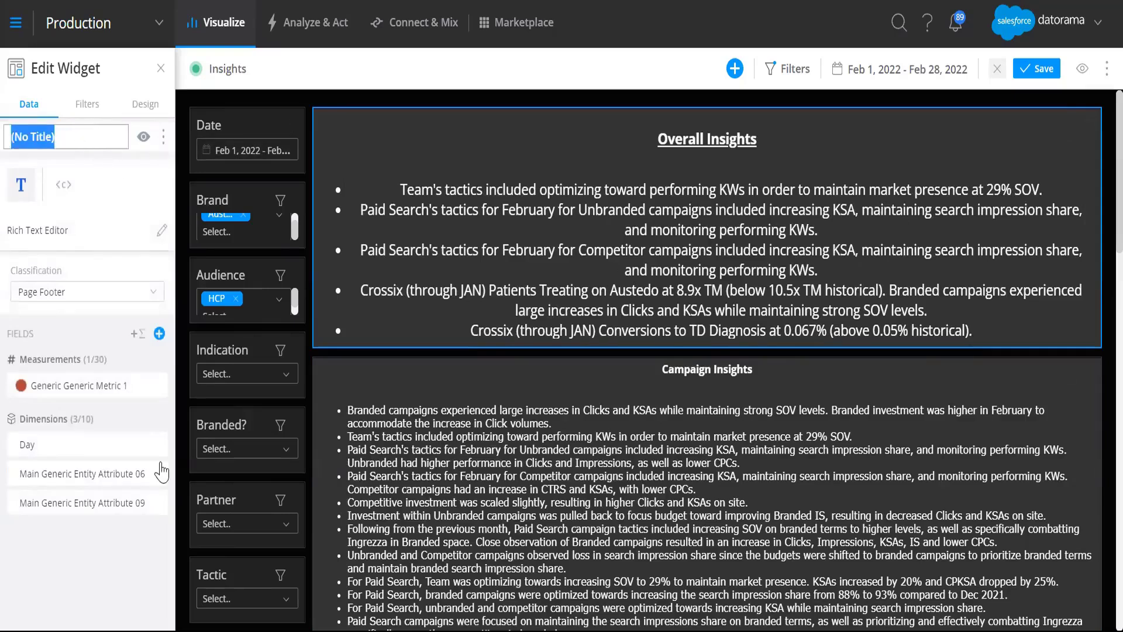
{"action": "left_click", "coordinate": [223, 187]}
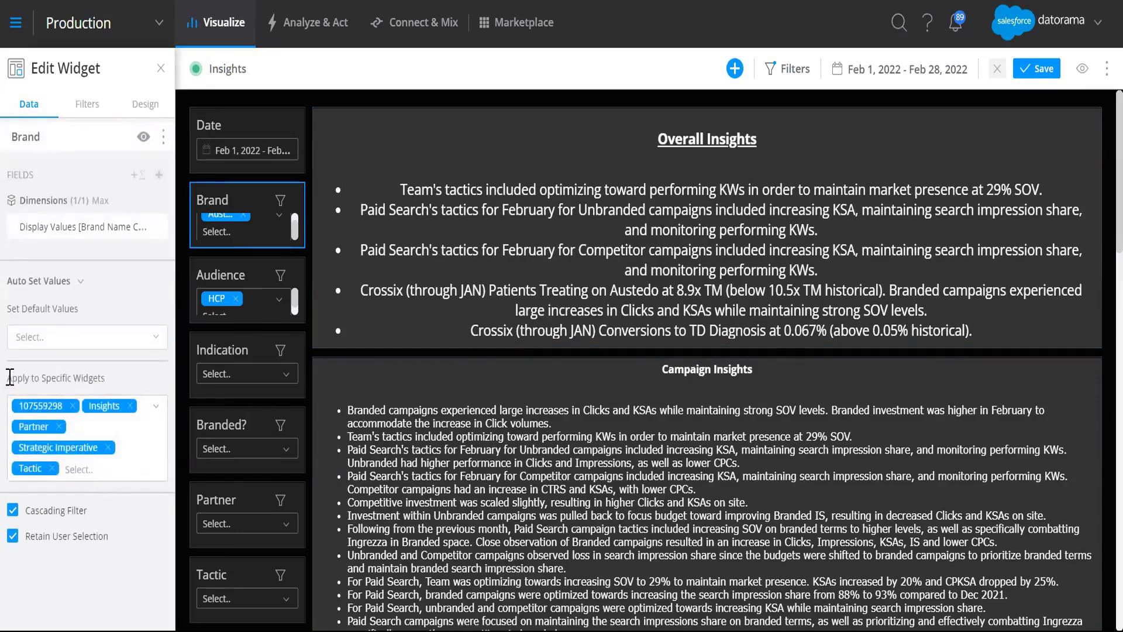
{"action": "left_click_drag", "start_coordinate": [105, 399], "coordinate": [33, 399]}
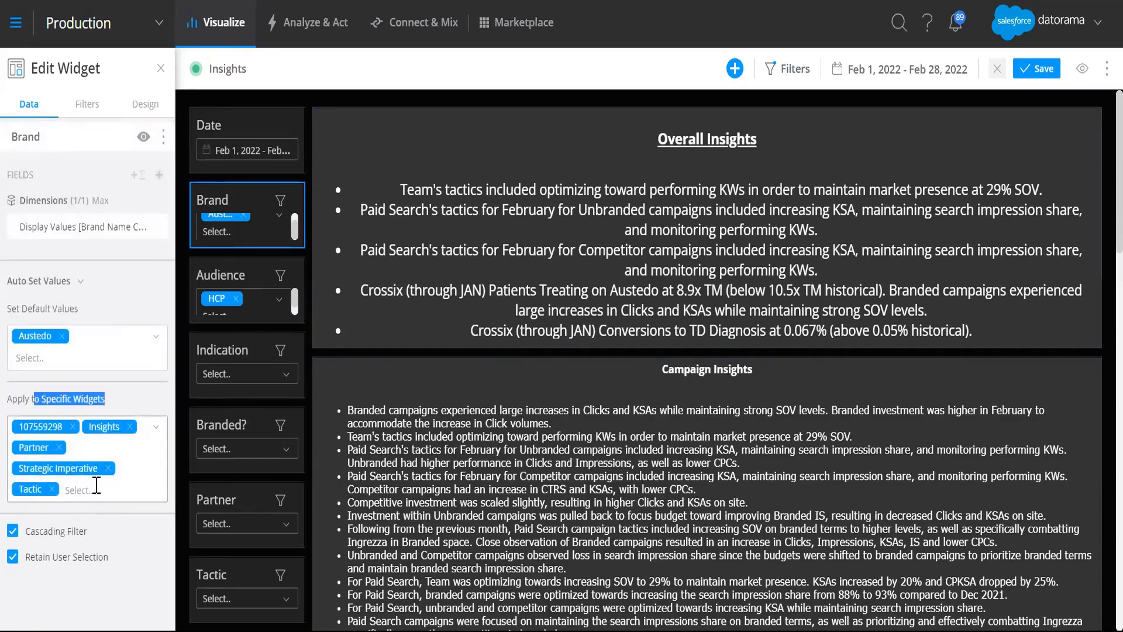
{"action": "left_click", "coordinate": [79, 490]}
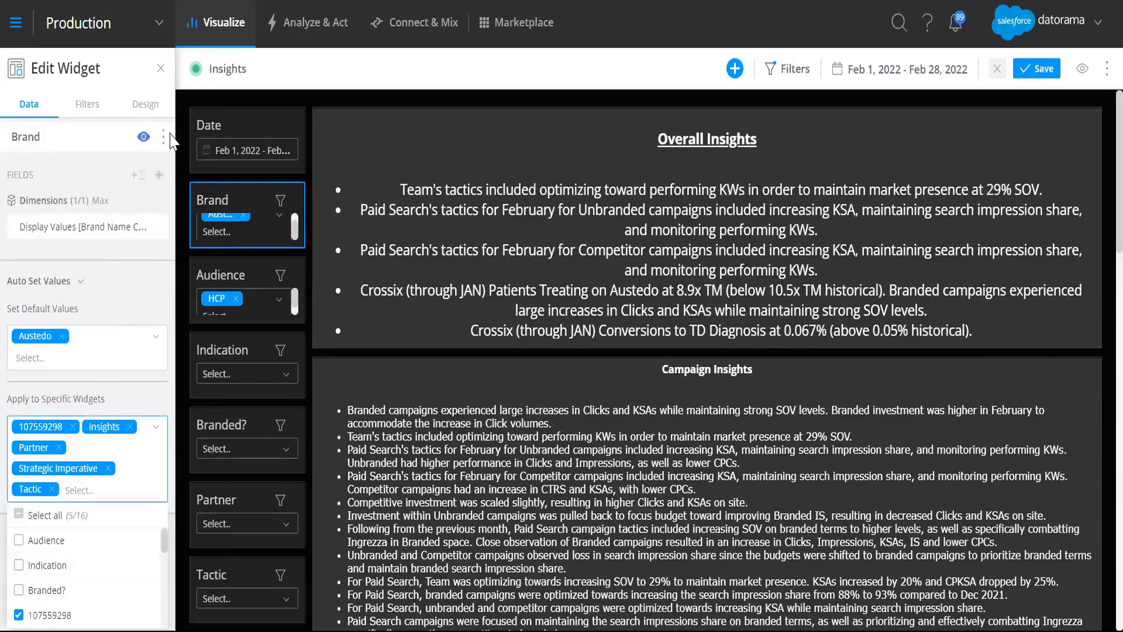
{"action": "left_click", "coordinate": [351, 117]}
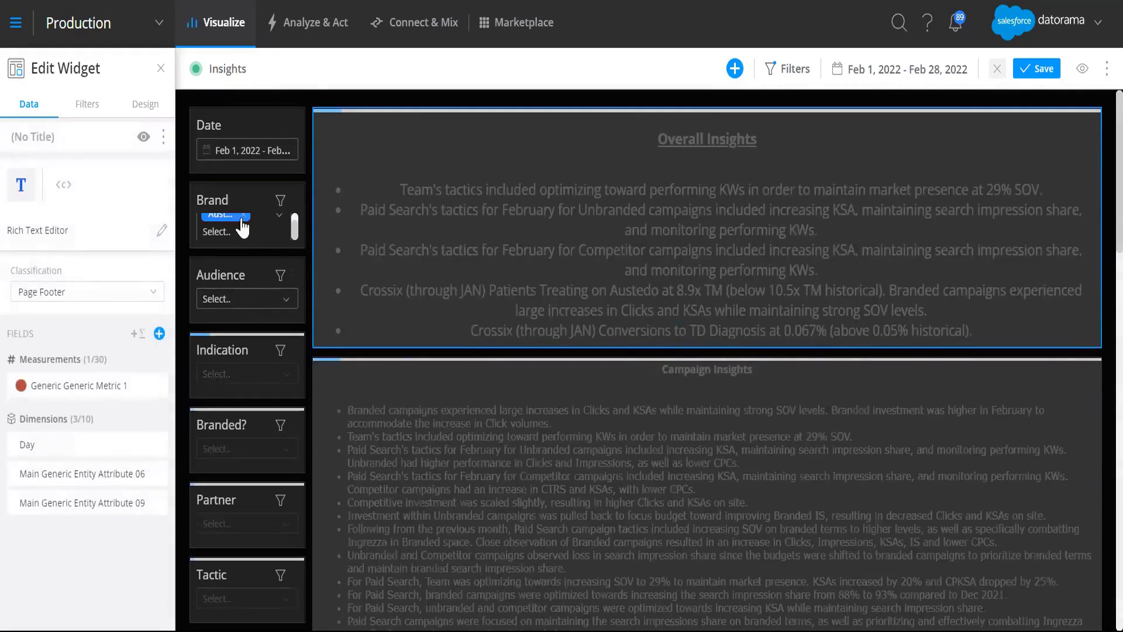
Step: Clear the dashboard's Audience and Brand filters and reapply Austedo as the Brand
{"action": "left_click", "coordinate": [243, 215]}
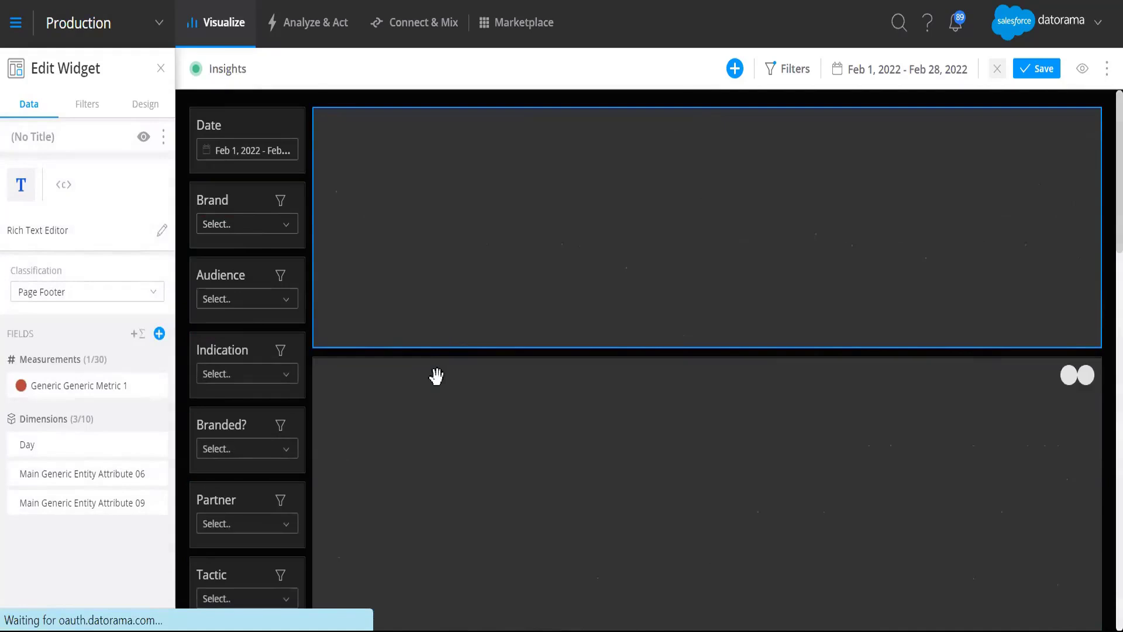
{"action": "left_click", "coordinate": [253, 228]}
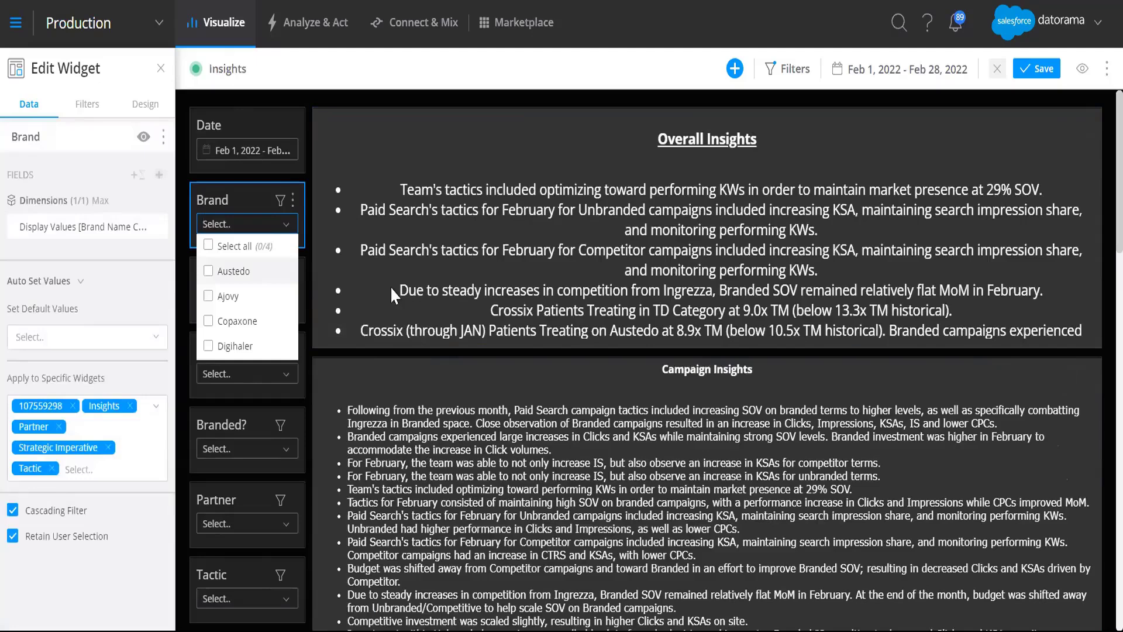
{"action": "left_click", "coordinate": [233, 271]}
{"action": "left_click", "coordinate": [122, 585]}
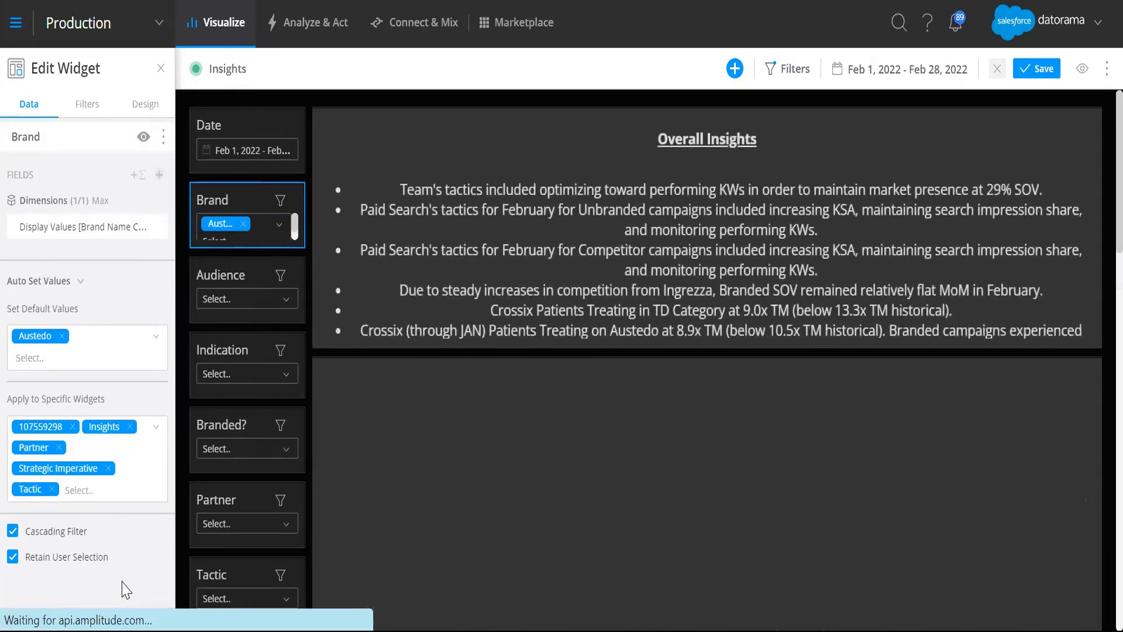
Step: Filter the dashboard's insights to the DTC audience
{"action": "left_click", "coordinate": [234, 294]}
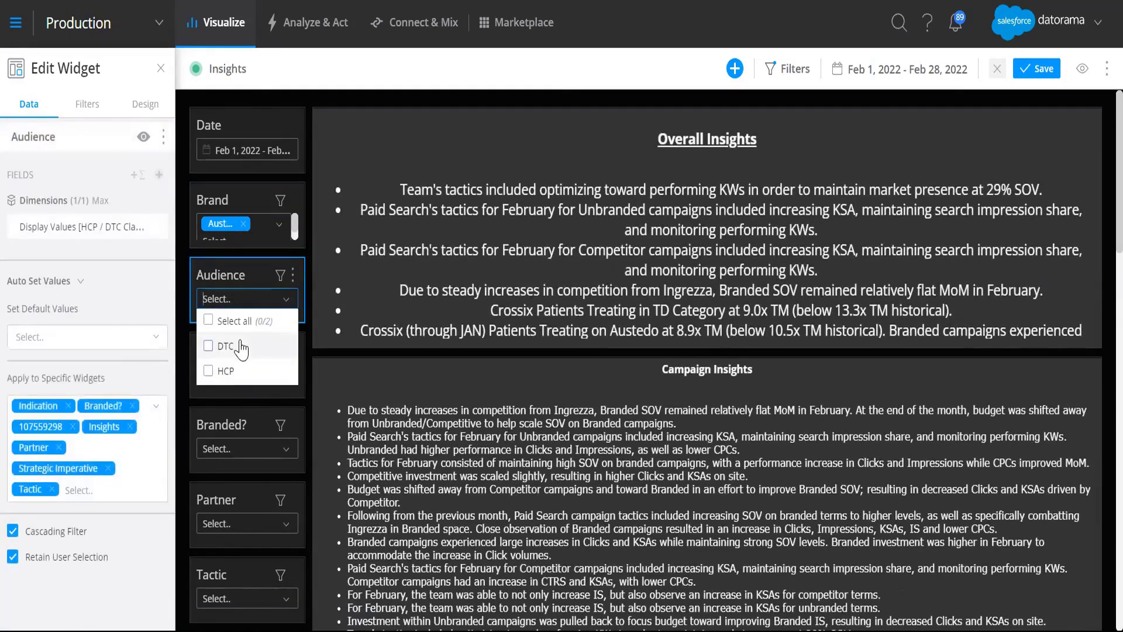
{"action": "left_click", "coordinate": [240, 347]}
{"action": "left_click", "coordinate": [130, 588]}
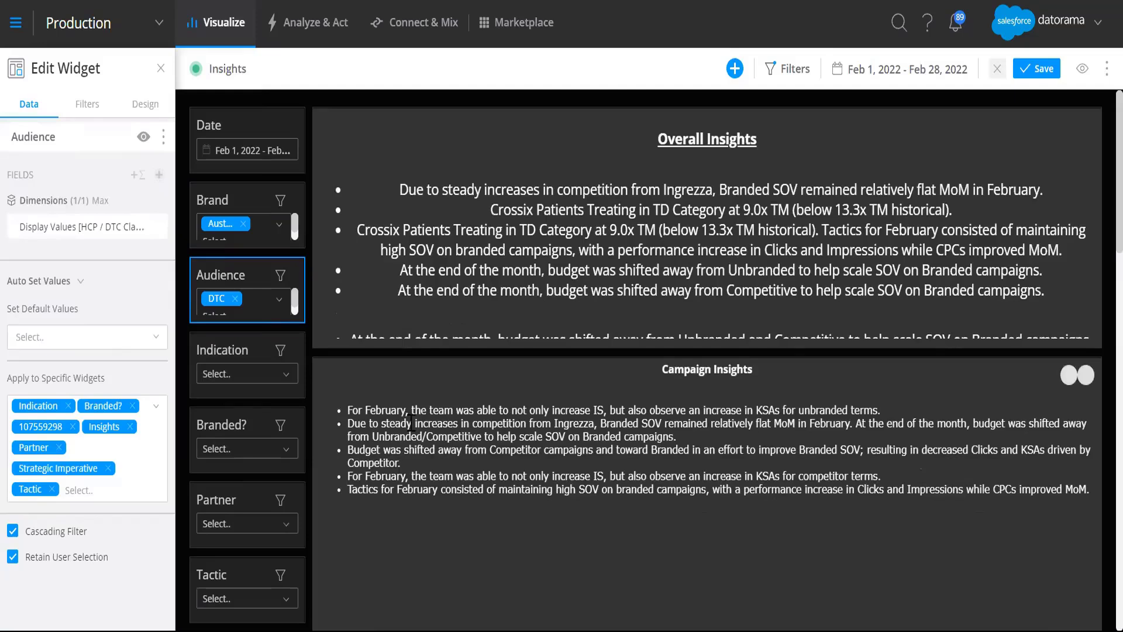
Step: Limit the insights to the TD indication with the Indication filter
{"action": "left_click", "coordinate": [241, 374]}
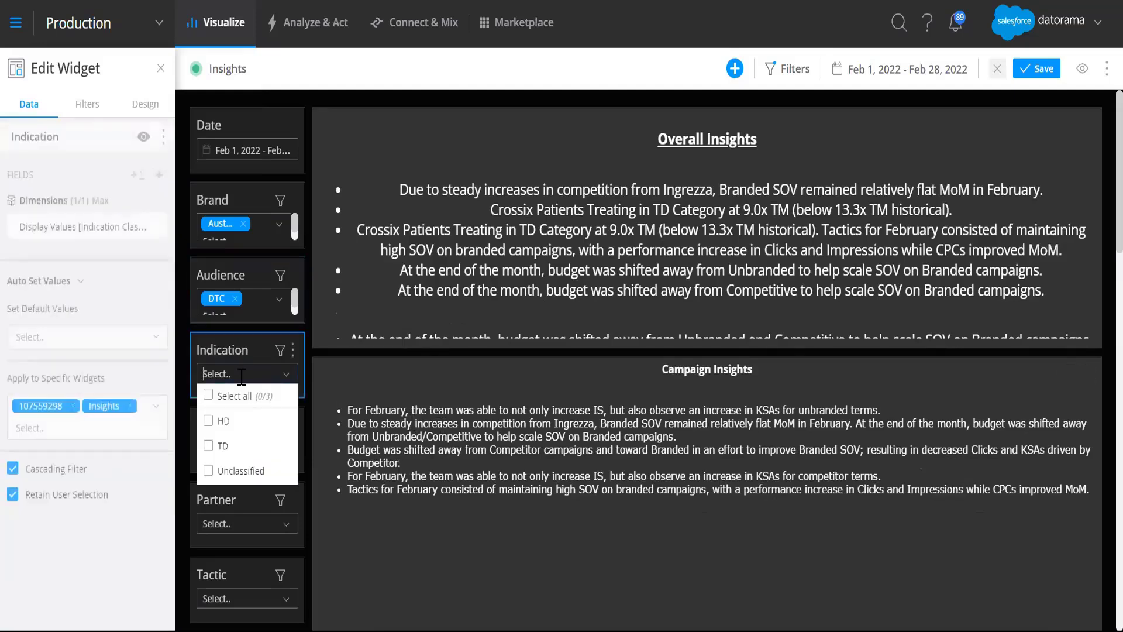
{"action": "left_click", "coordinate": [118, 536]}
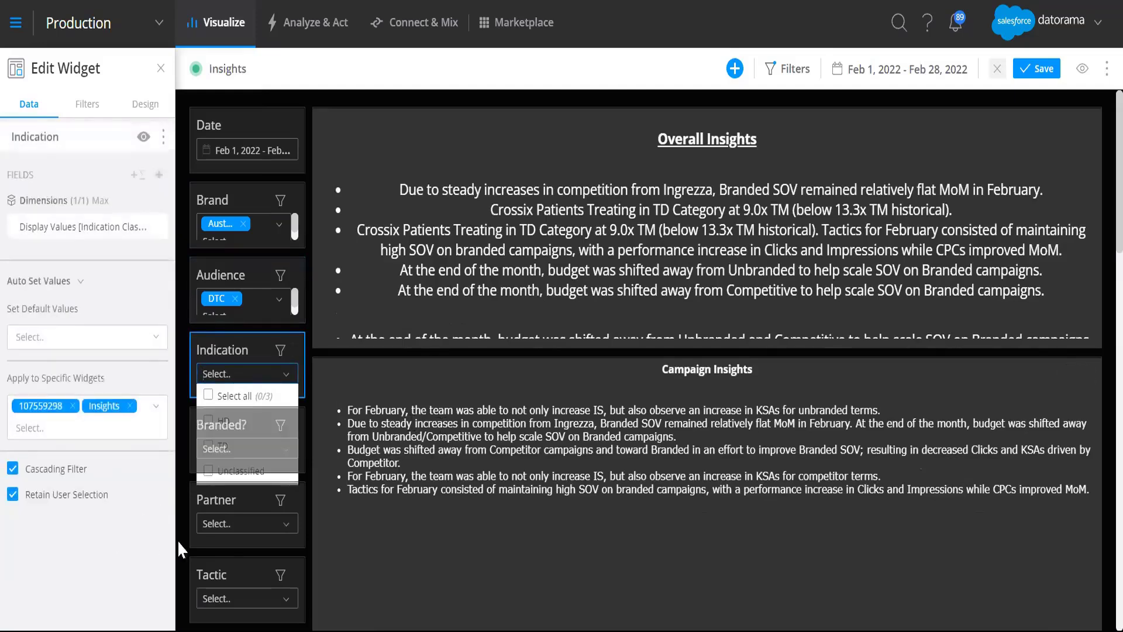
{"action": "left_click", "coordinate": [227, 379]}
{"action": "left_click", "coordinate": [220, 446]}
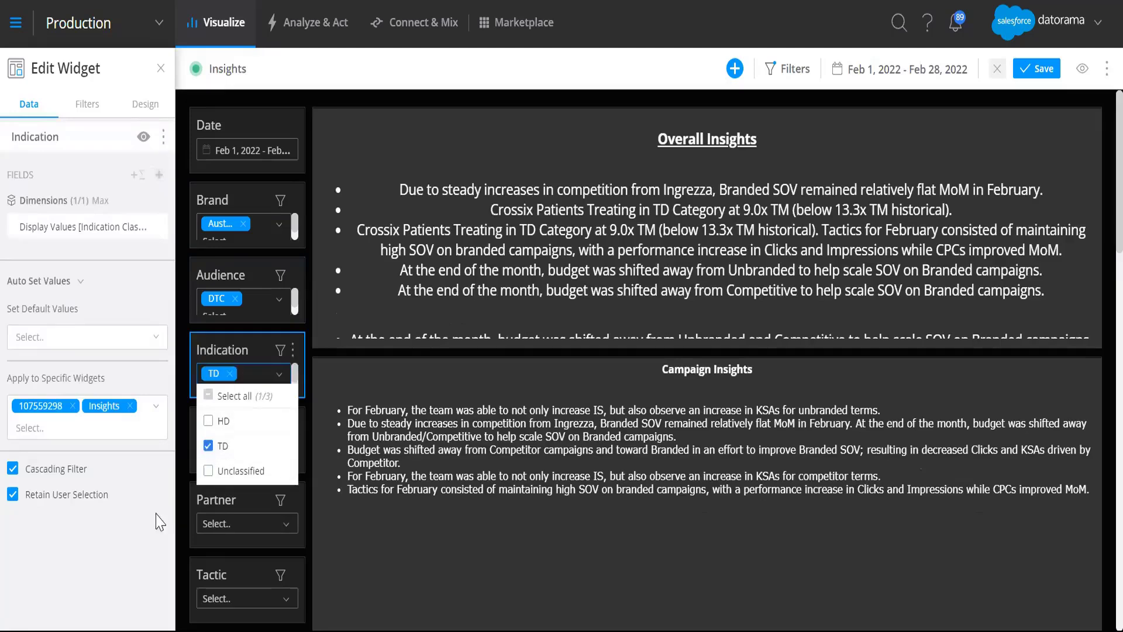
{"action": "left_click", "coordinate": [99, 571]}
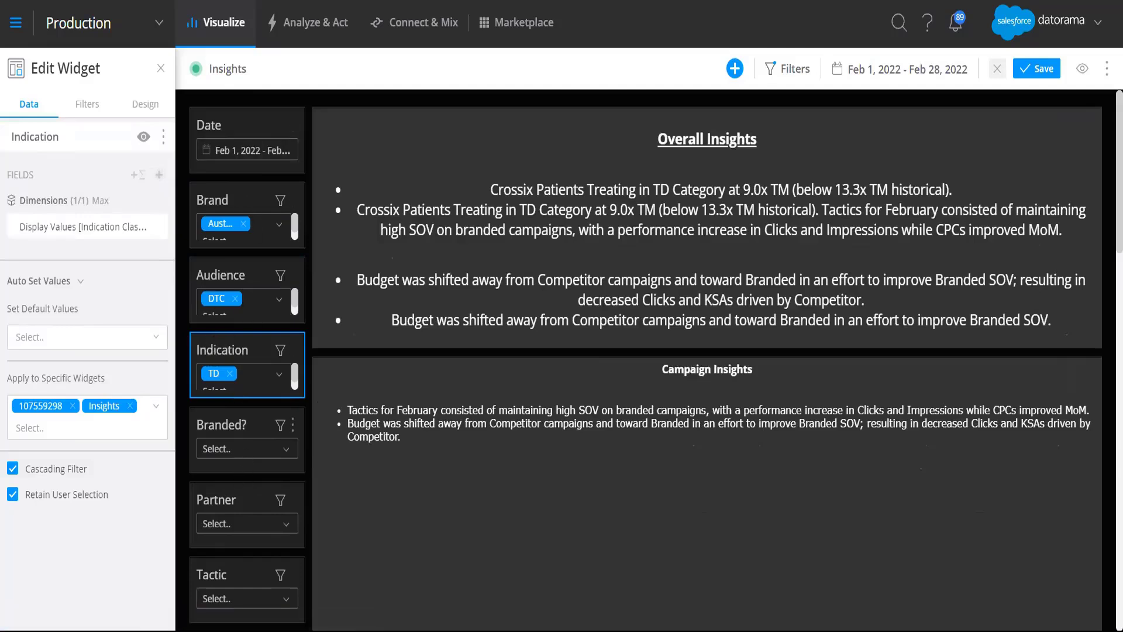
Step: Inspect the settings of the Brand and Audience filter widgets
{"action": "left_click", "coordinate": [233, 201]}
{"action": "left_click", "coordinate": [252, 270]}
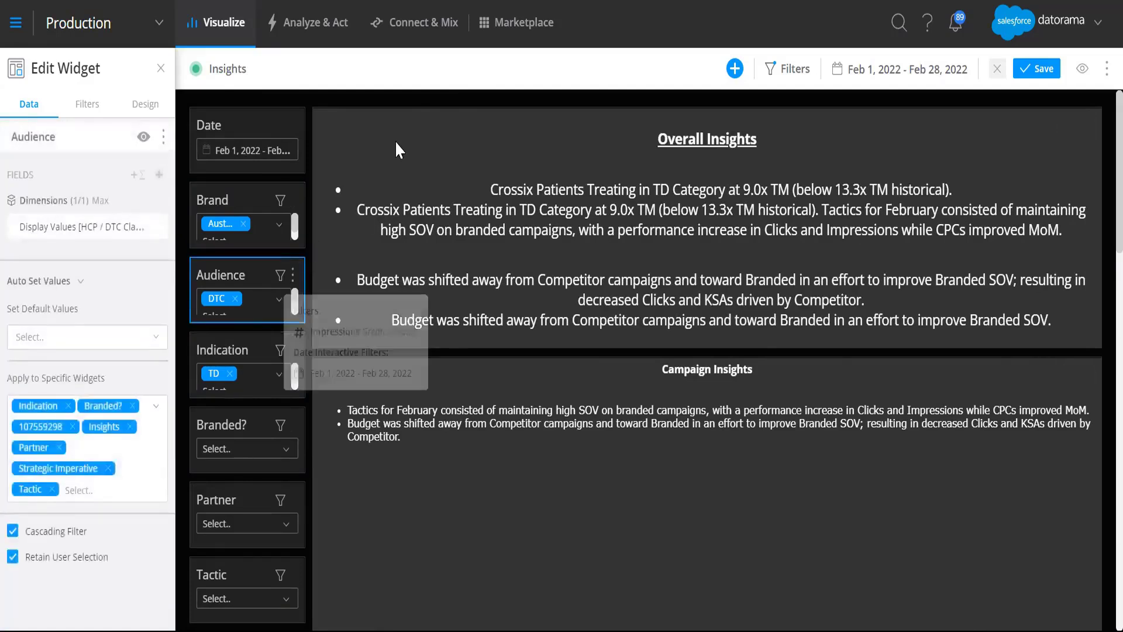